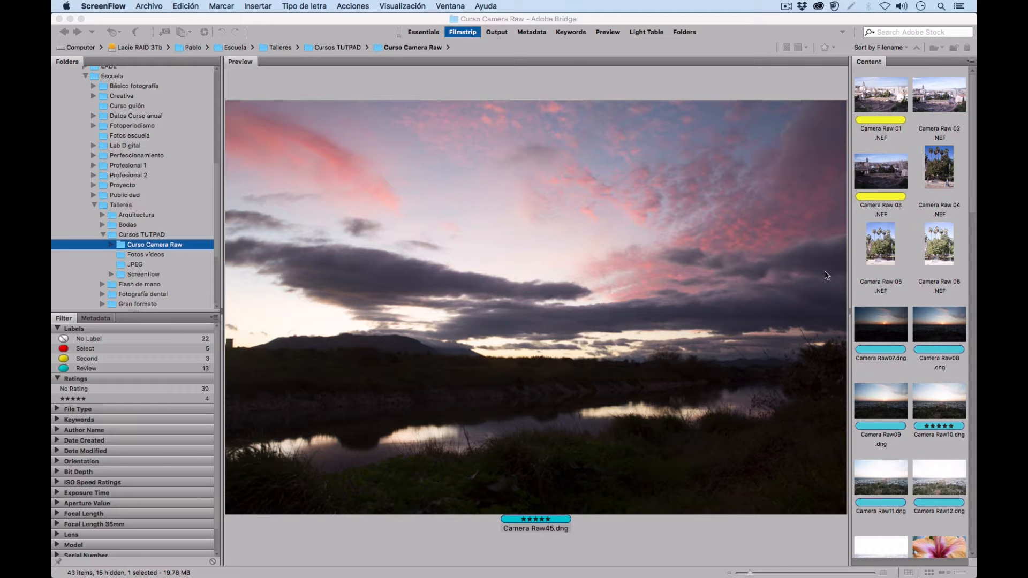
Filter the Curso Camera Raw folder to five-star photos, select all the filtered ones and open them in Camera Raw
drag(973, 175, 965, 242)
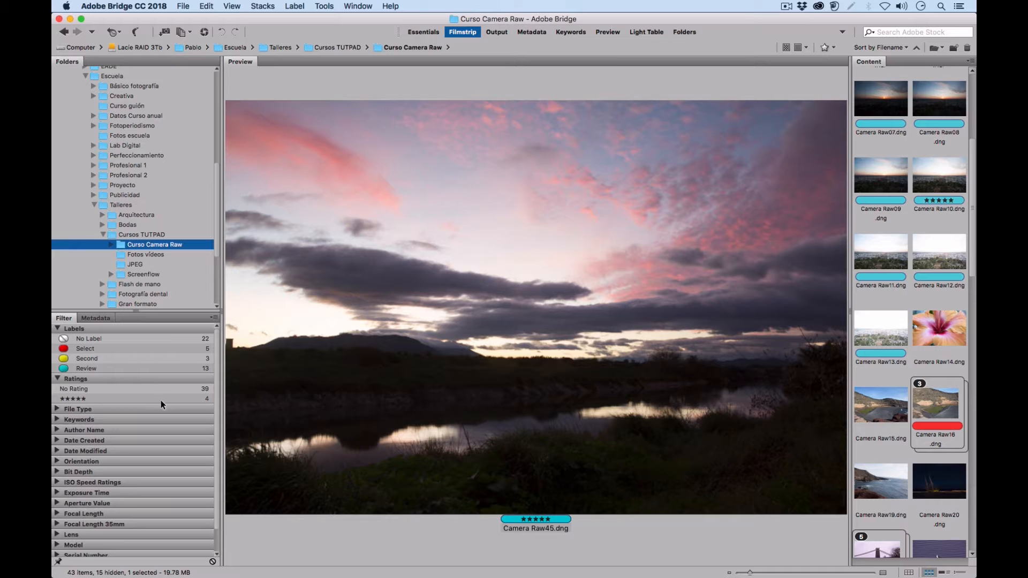
click(186, 399)
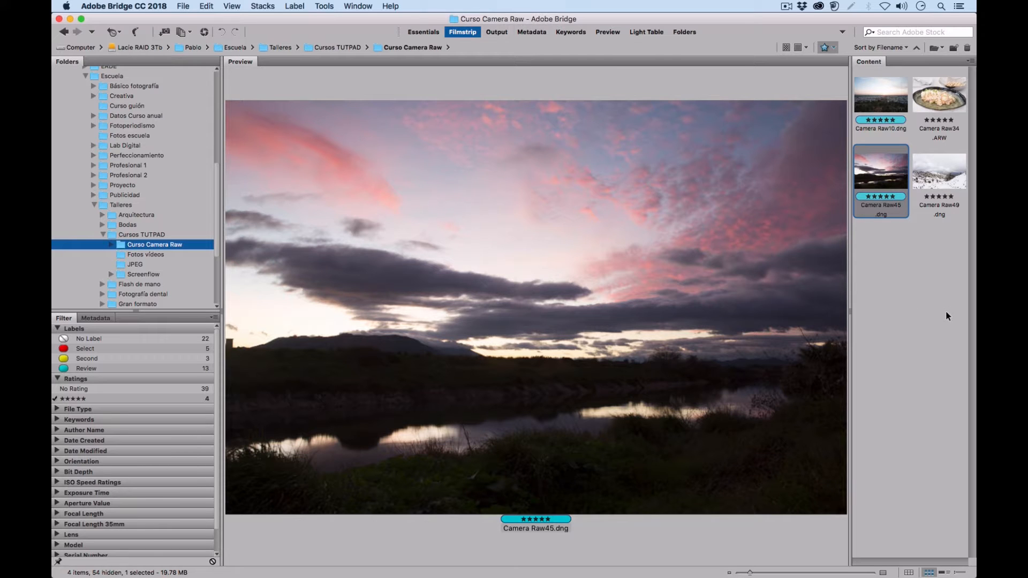
drag(945, 311, 878, 89)
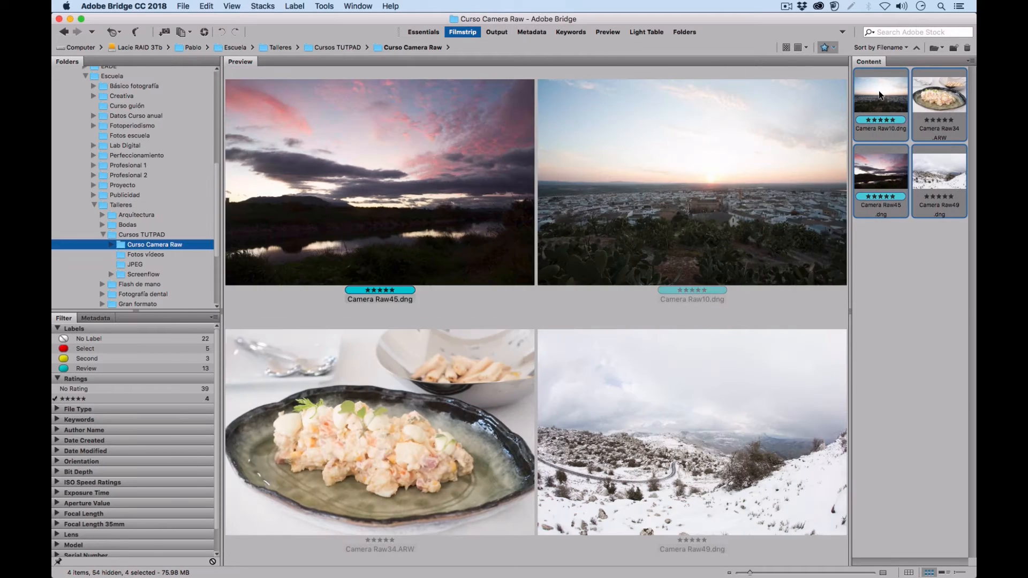
click(204, 34)
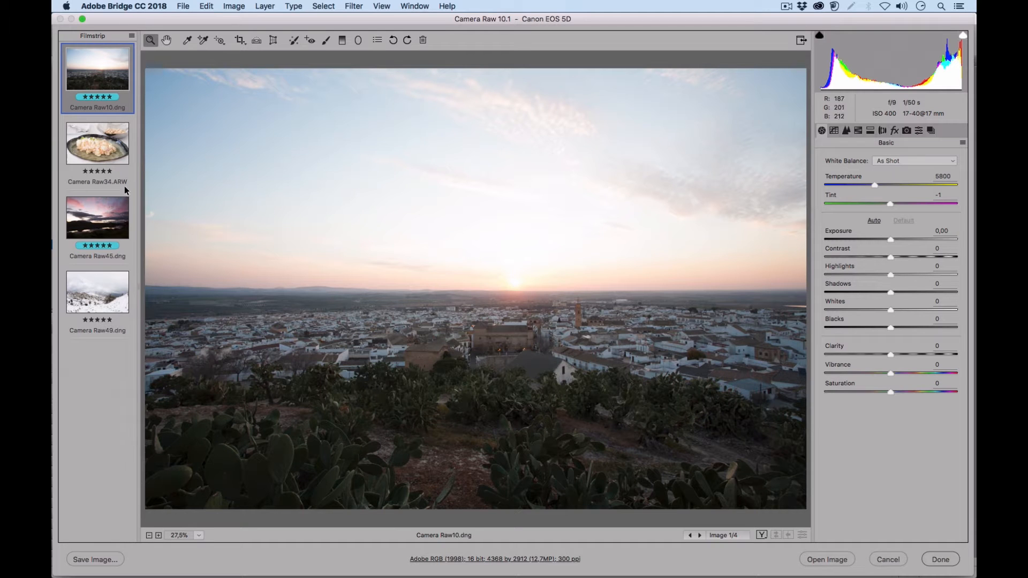
Look through the opened photos and the HSL / Grayscale and Lens Corrections settings, ending on the basic settings of Camera Raw45.dng
click(105, 142)
click(109, 217)
click(117, 324)
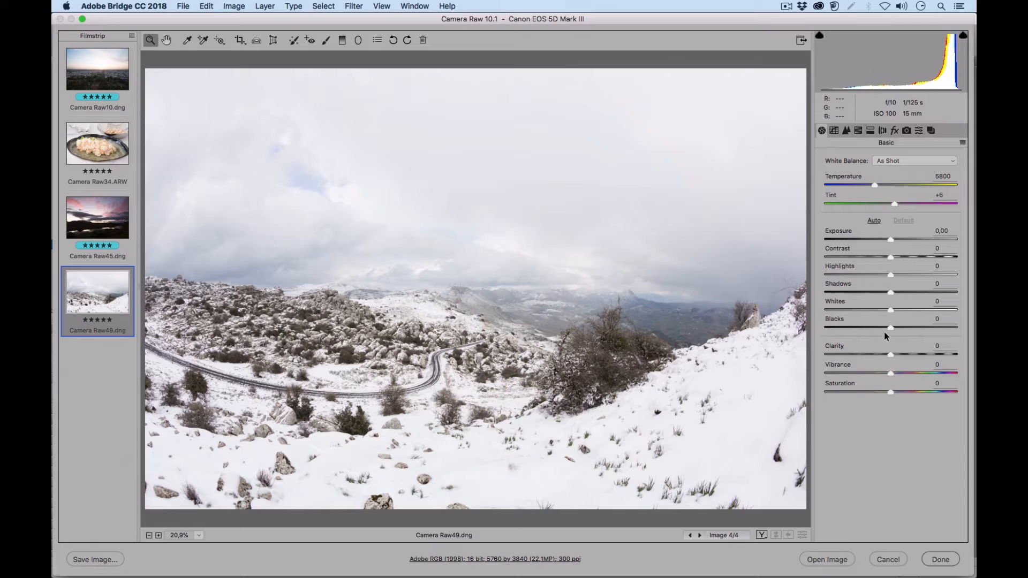
click(856, 131)
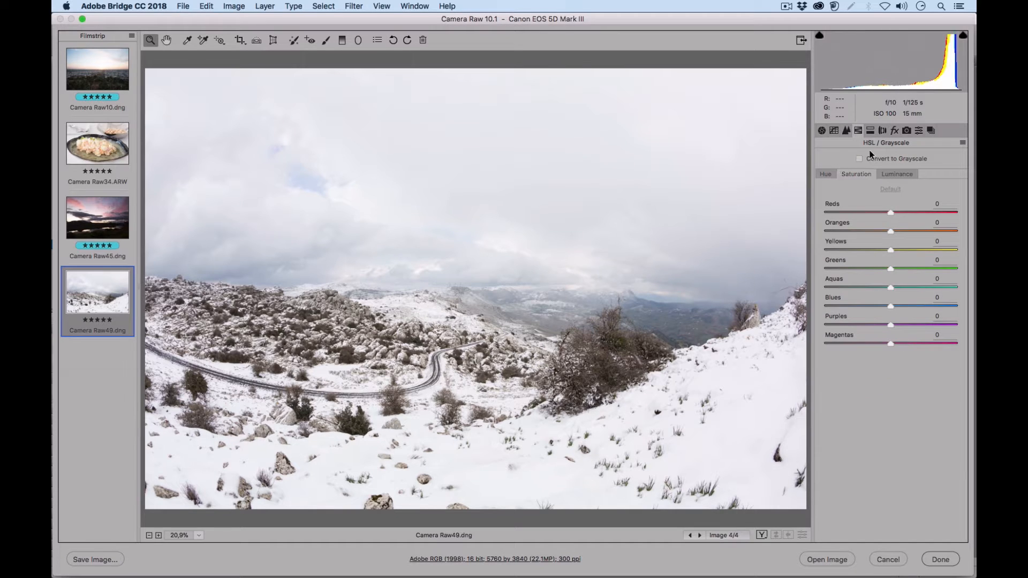
click(882, 130)
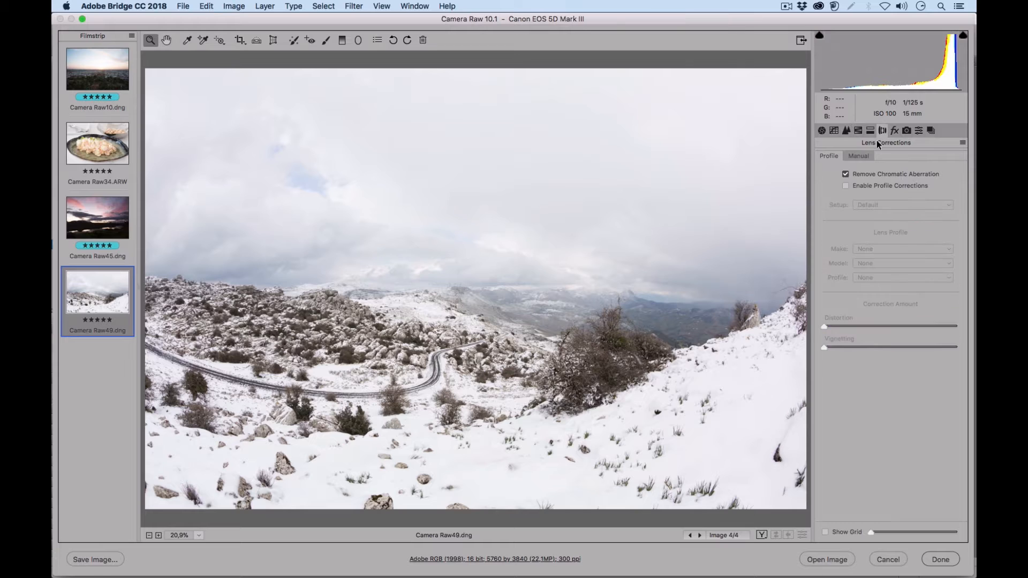
click(821, 130)
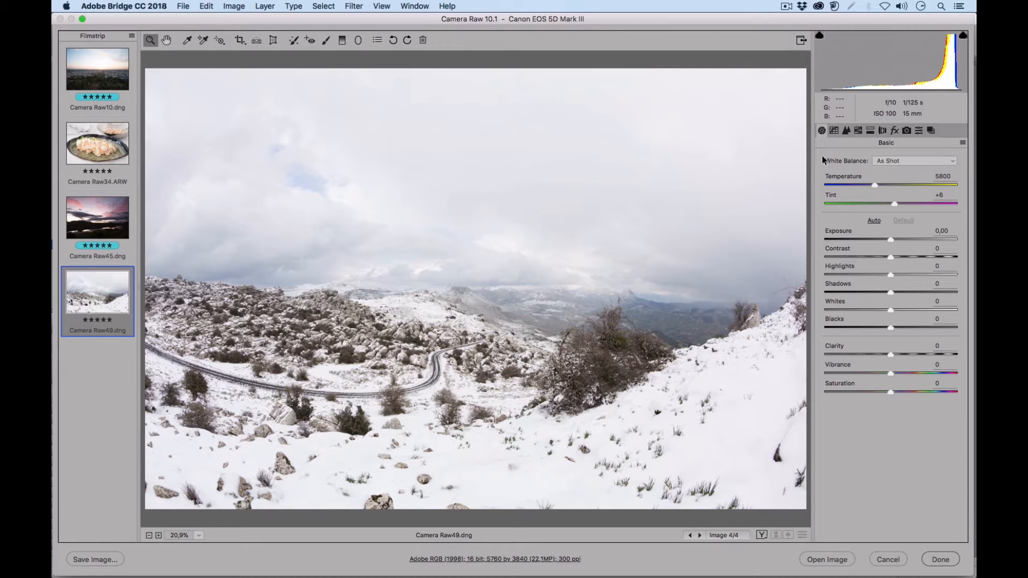
click(107, 230)
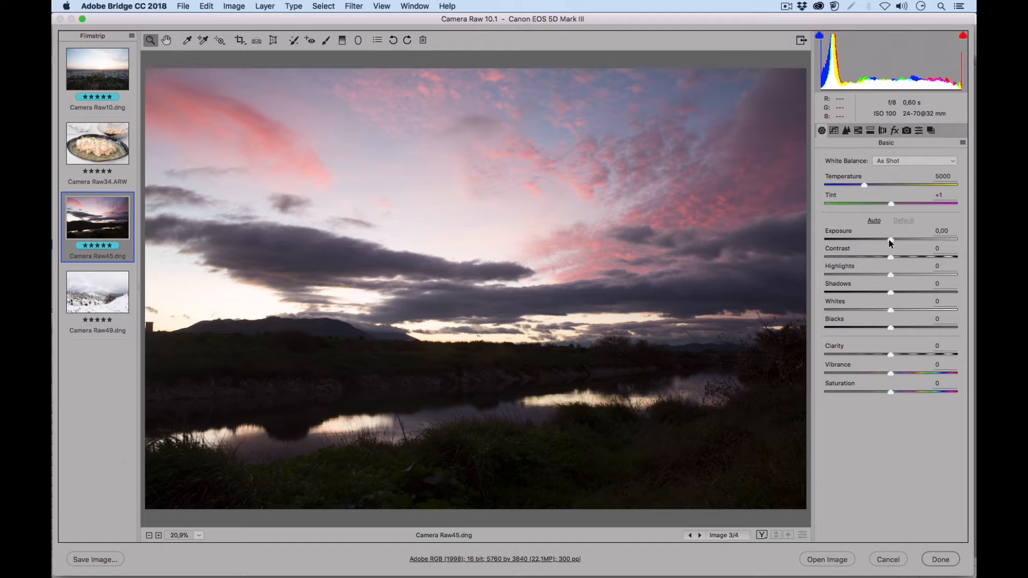
Try a global correction with Exposure +0.40, Highlights -88, Shadows +85, Whites -48 and Temperature 5250
drag(889, 240, 904, 237)
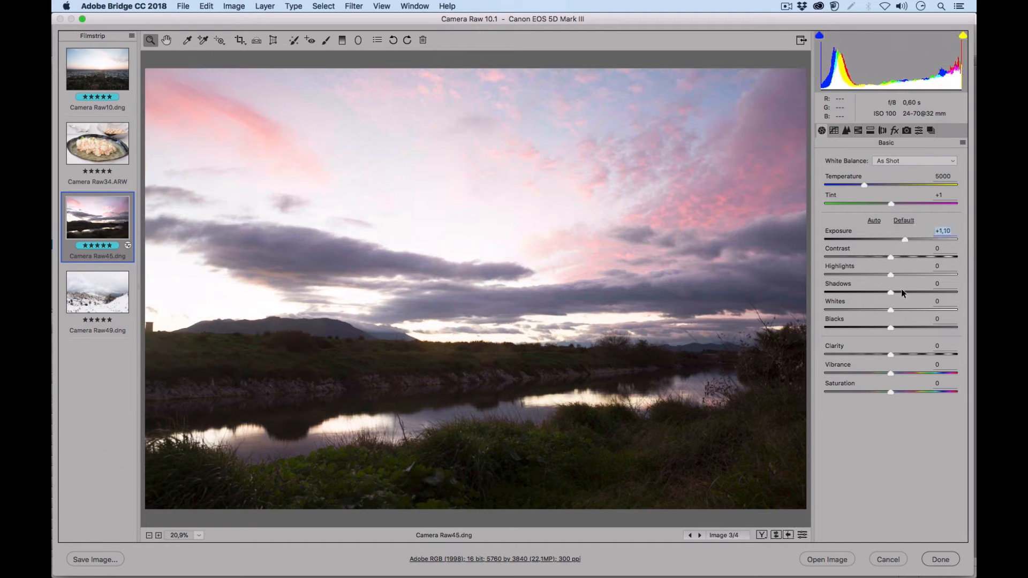
drag(901, 291, 924, 290)
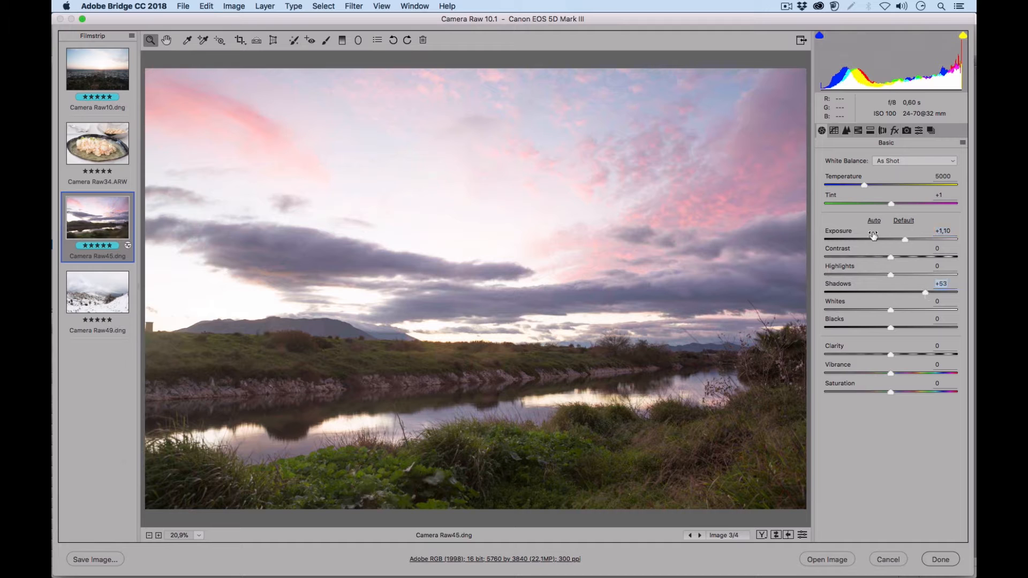
drag(904, 244, 906, 240)
drag(881, 310, 859, 310)
drag(857, 274, 833, 274)
drag(907, 239, 897, 239)
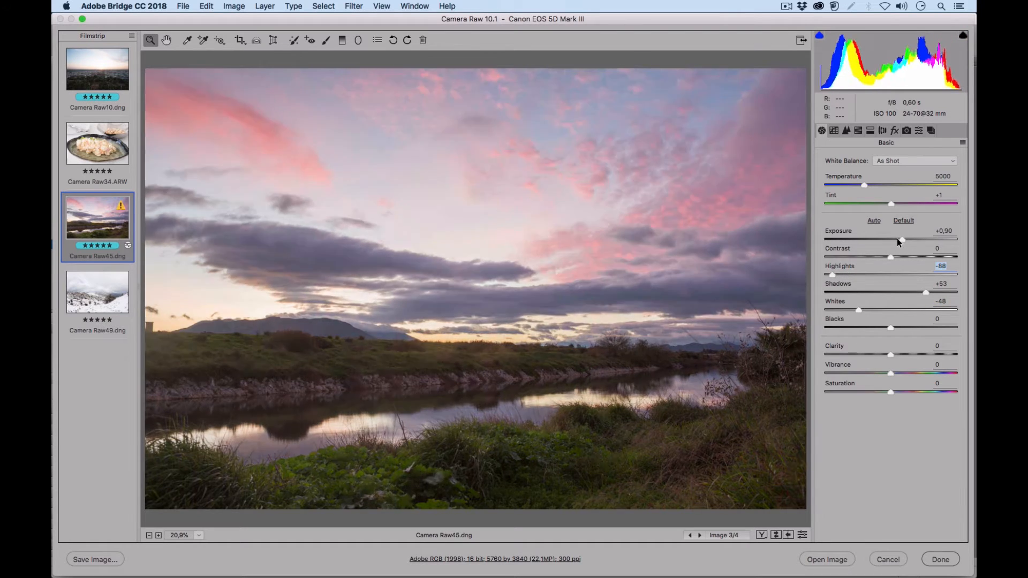
drag(926, 291, 947, 293)
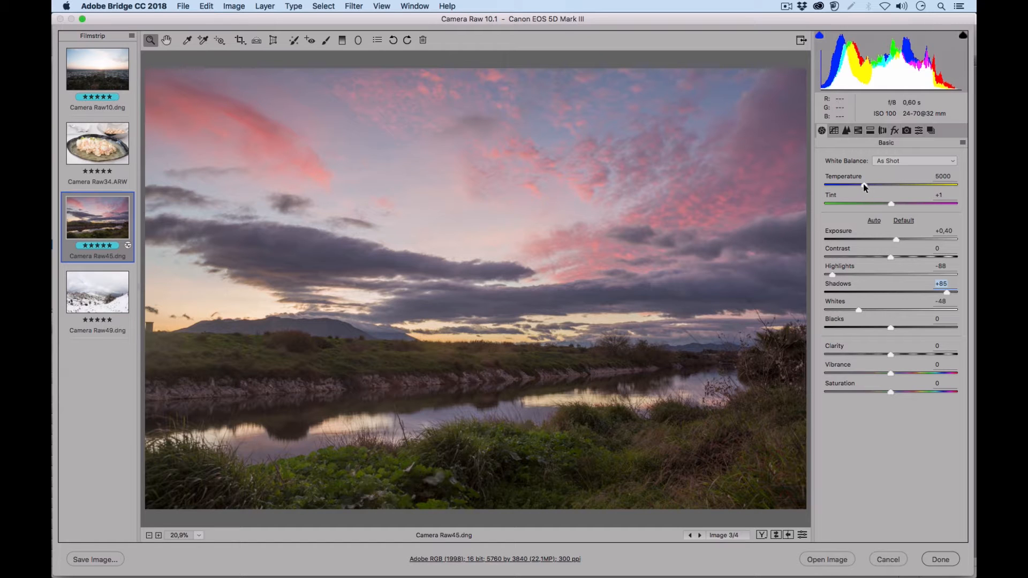
mouse_move(863, 185)
mouse_down()
mouse_move(878, 186)
mouse_move(852, 183)
mouse_up()
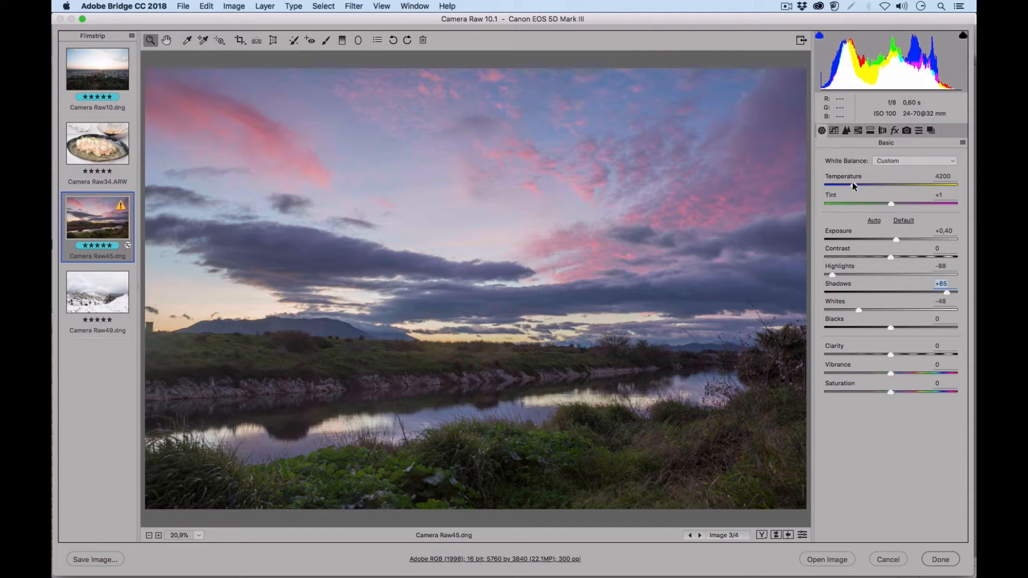
mouse_move(852, 182)
mouse_down()
mouse_move(881, 181)
mouse_move(867, 187)
mouse_up()
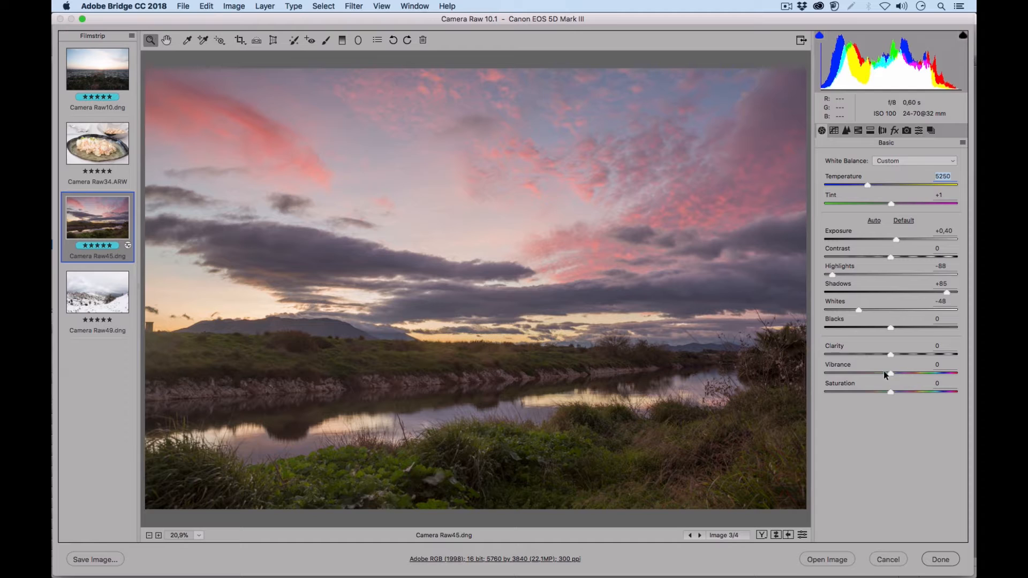
Restore the Camera Raw Defaults for Camera Raw45.dng
click(962, 144)
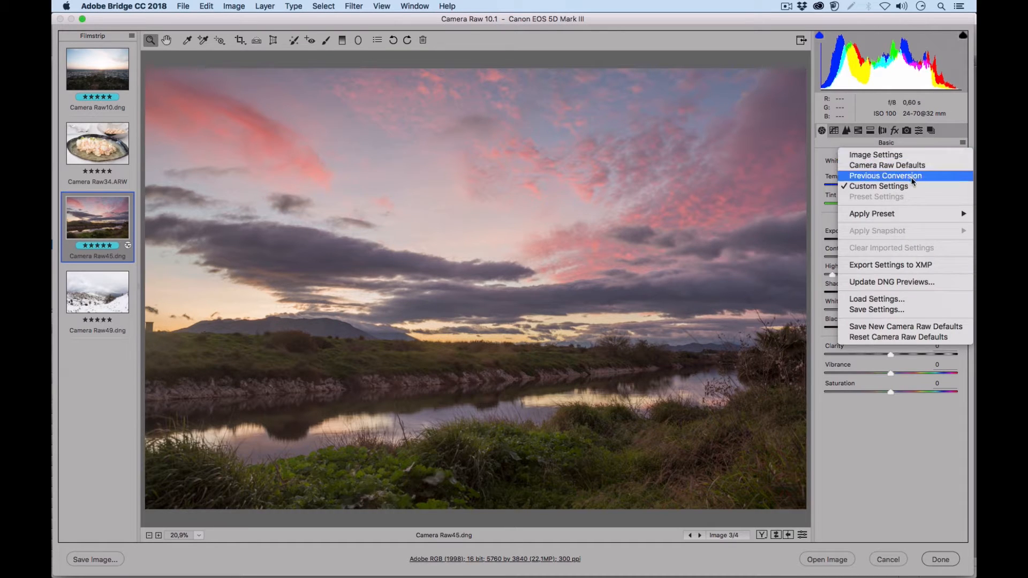
click(921, 165)
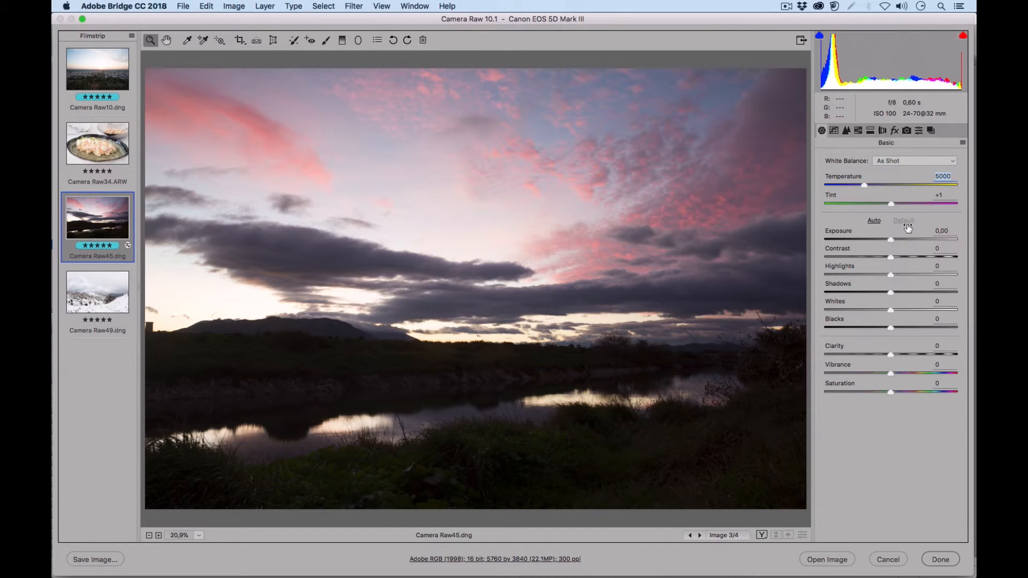
Try several graduated filters running inward from the sky, the foreground and both sides of the photo, and clear them all
click(344, 43)
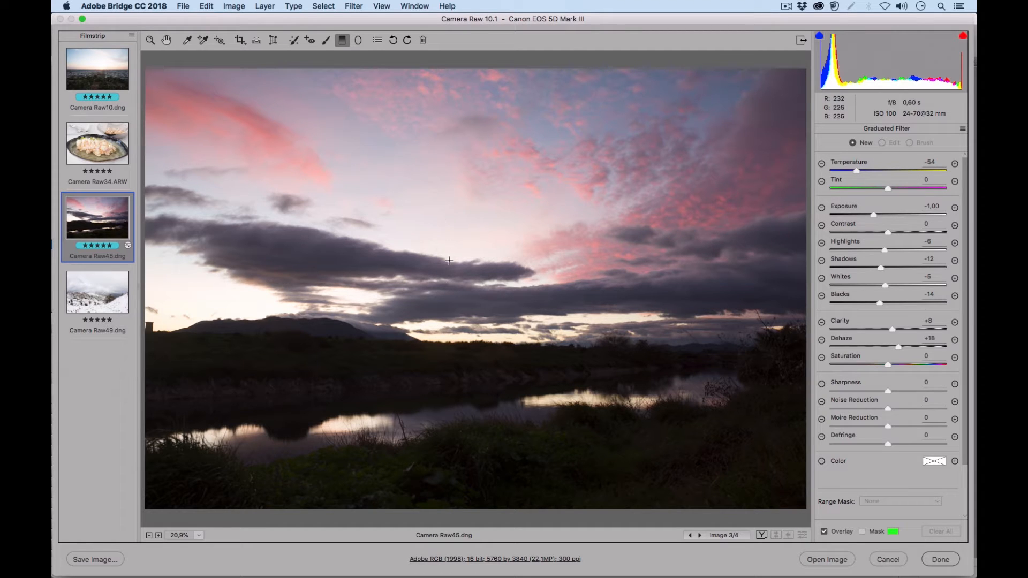
drag(457, 238, 457, 325)
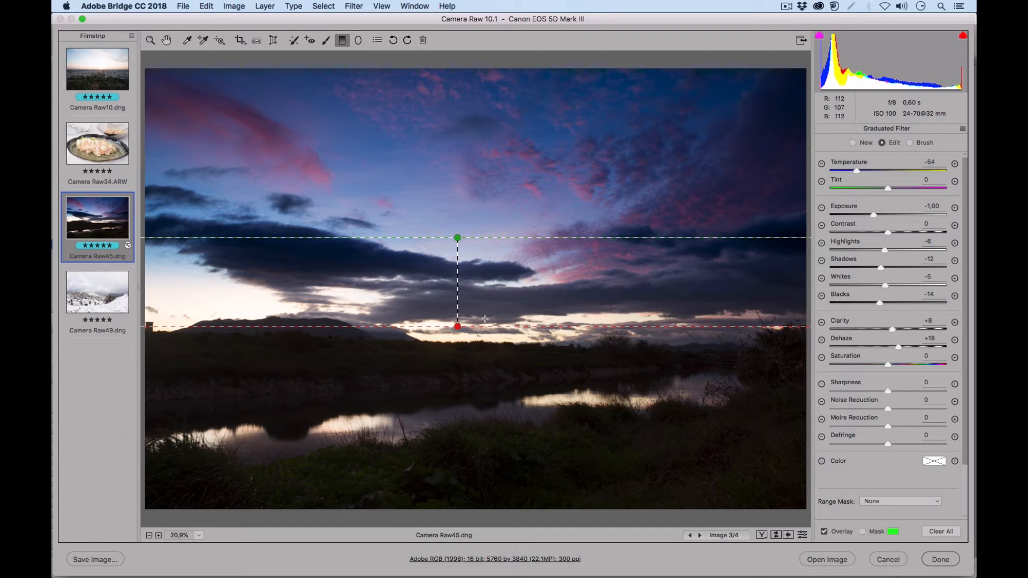
drag(501, 148, 504, 228)
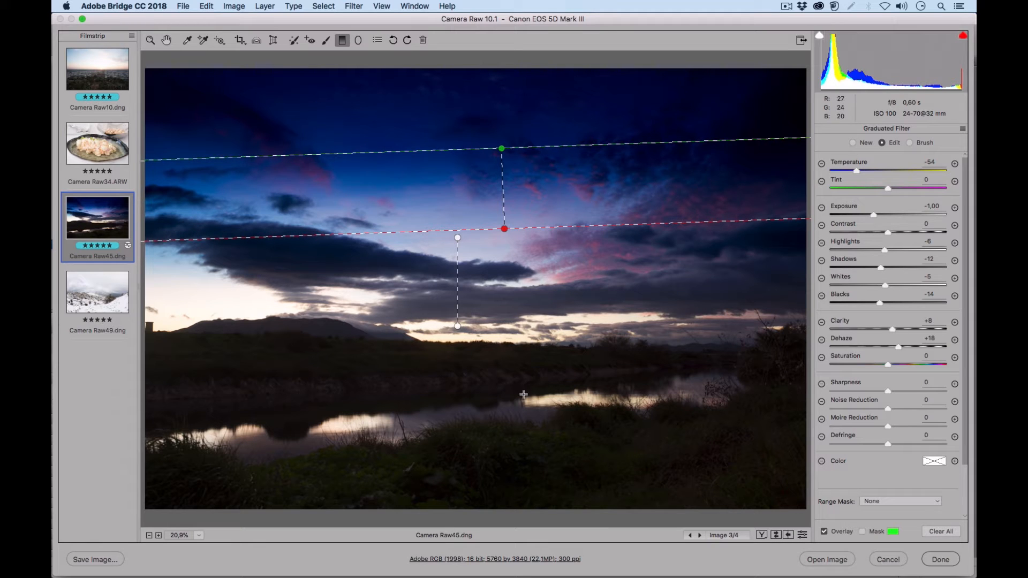
drag(522, 394, 519, 310)
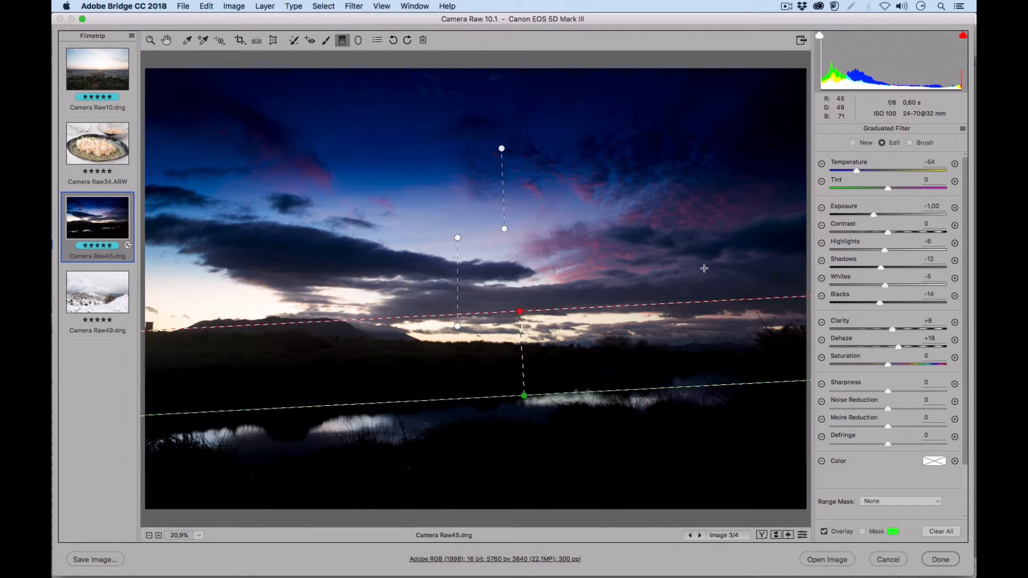
drag(729, 258, 591, 259)
drag(281, 254, 296, 256)
drag(361, 248, 439, 247)
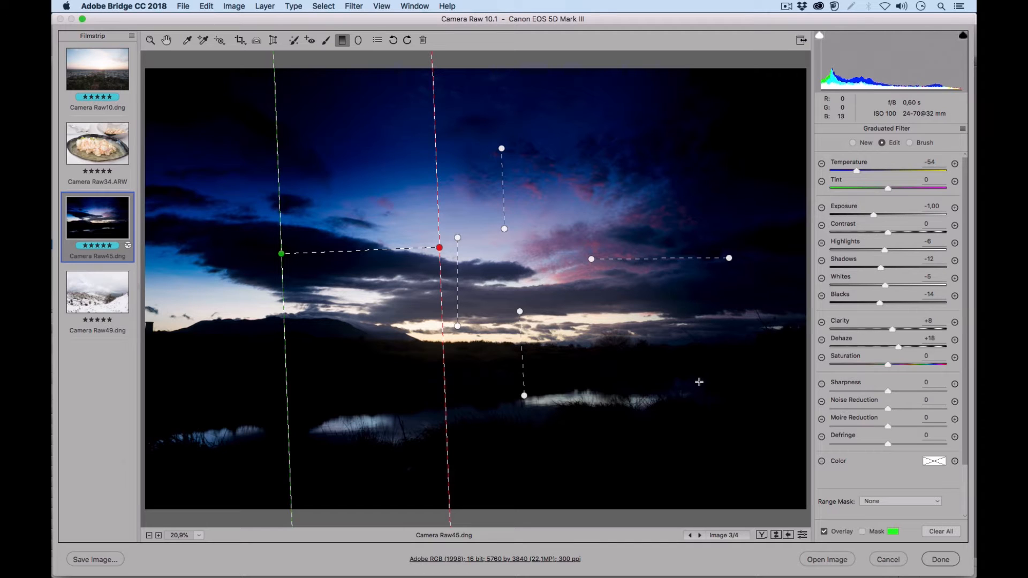
click(942, 533)
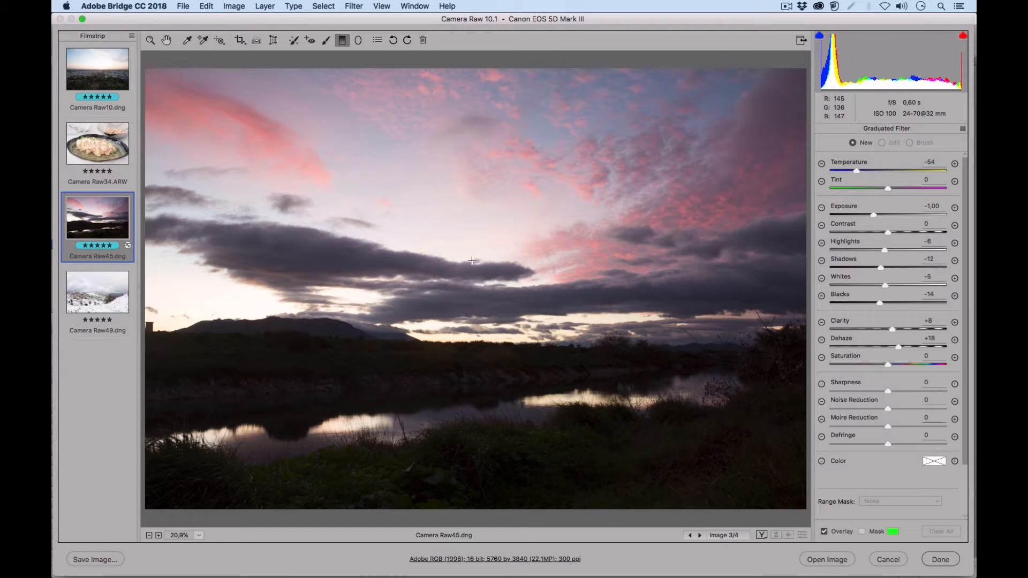
Draw a graduated filter from the lower sky down to the horizon and reset its local correction settings
drag(472, 261, 473, 326)
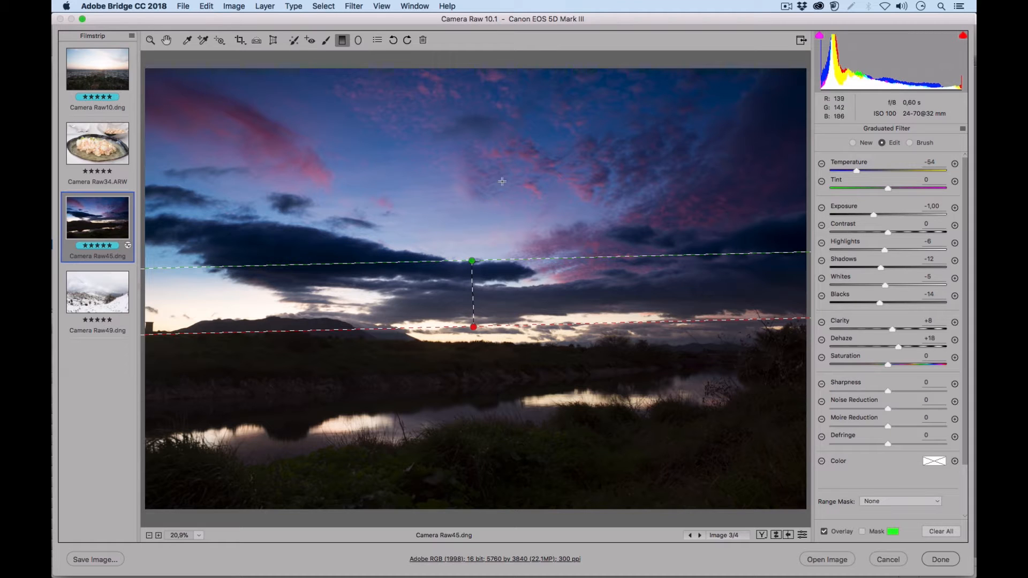
click(962, 129)
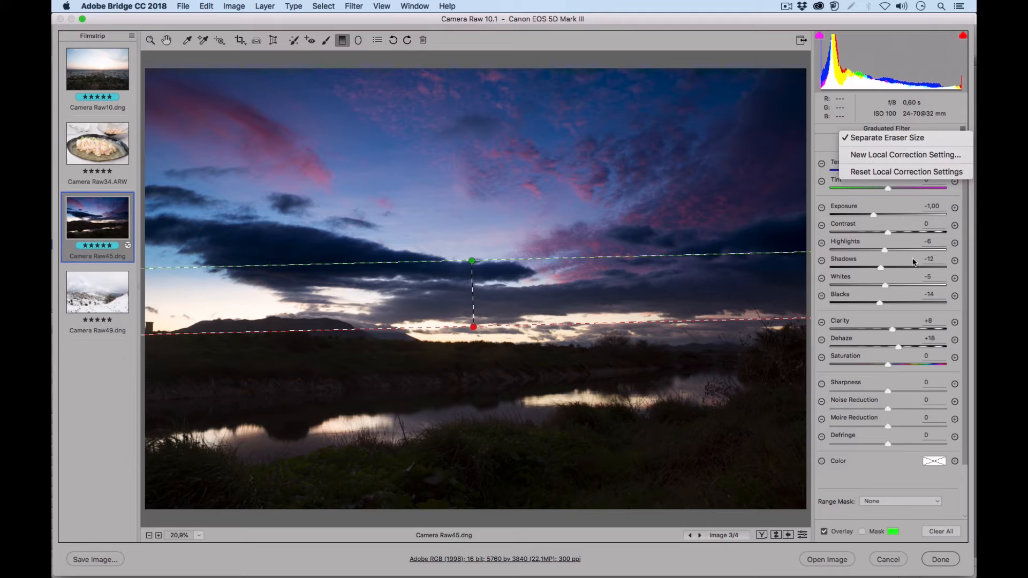
click(918, 170)
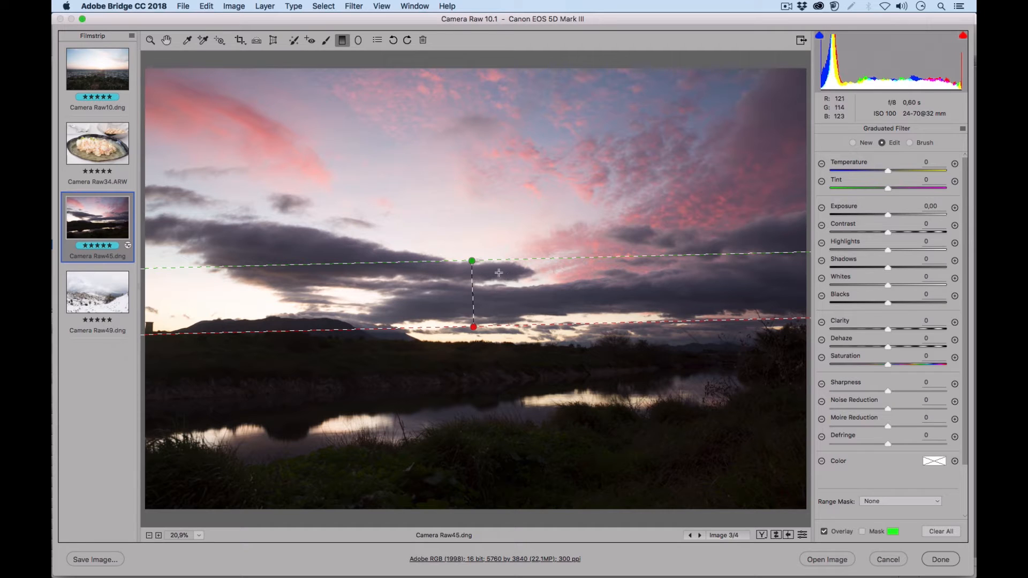
Show the graduated filter's mask, try magenta as the overlay color and set it back to green
click(862, 531)
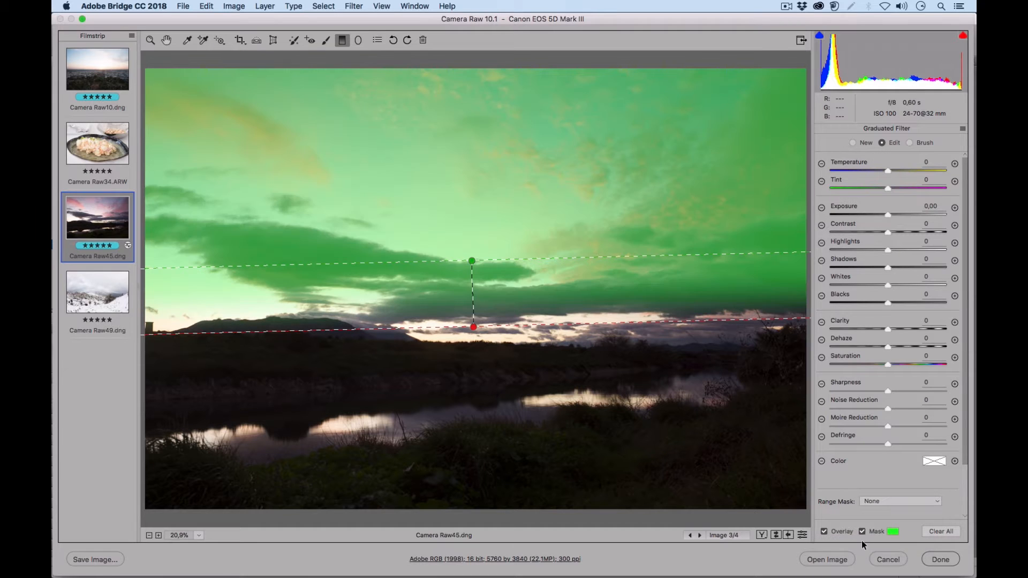
click(893, 531)
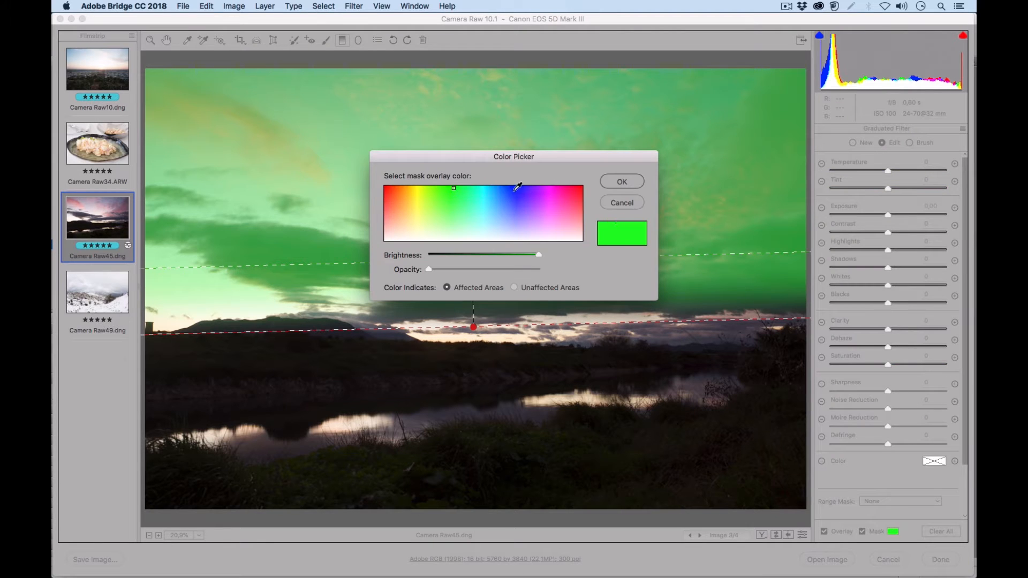
click(551, 188)
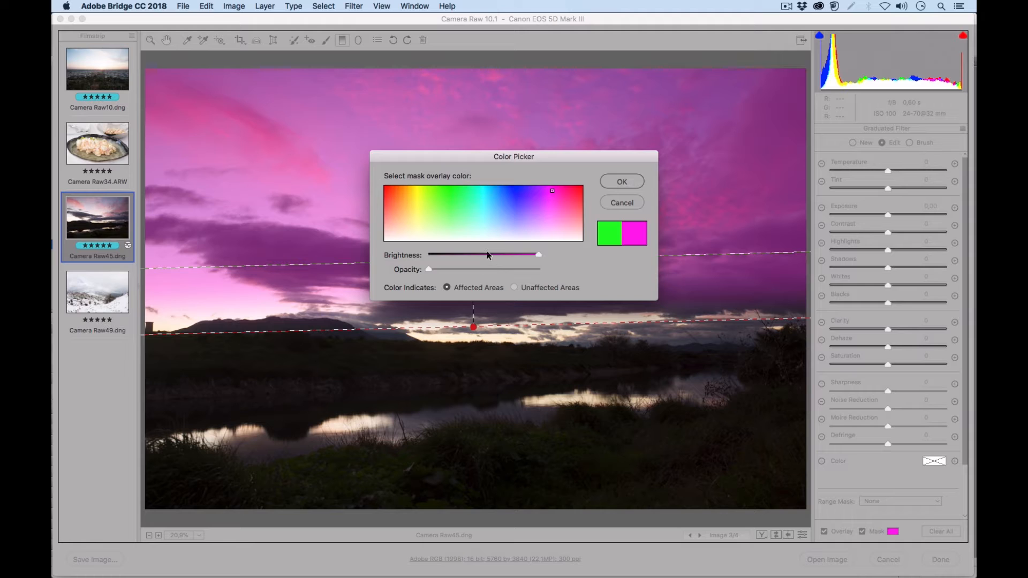
click(452, 187)
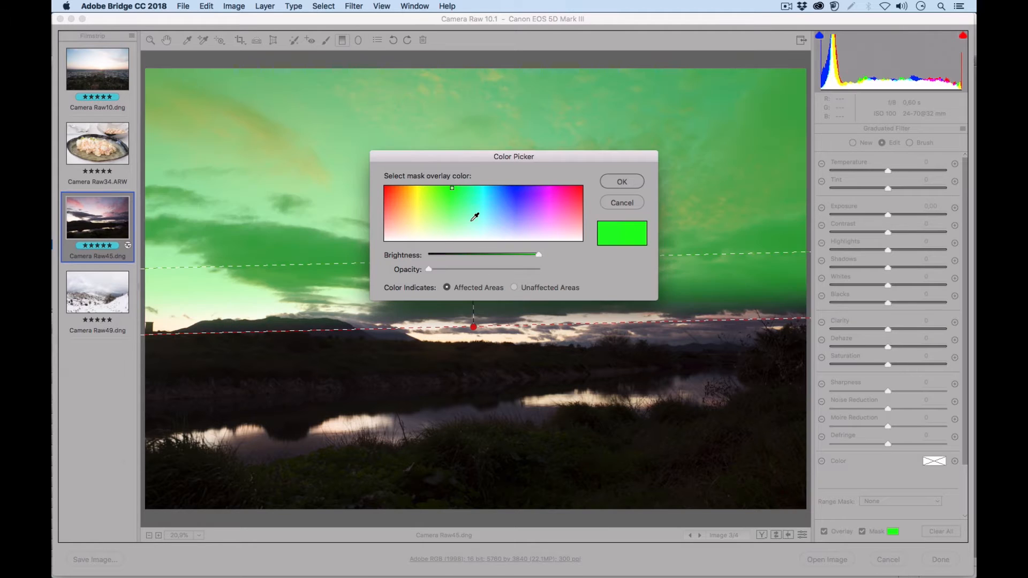
click(624, 187)
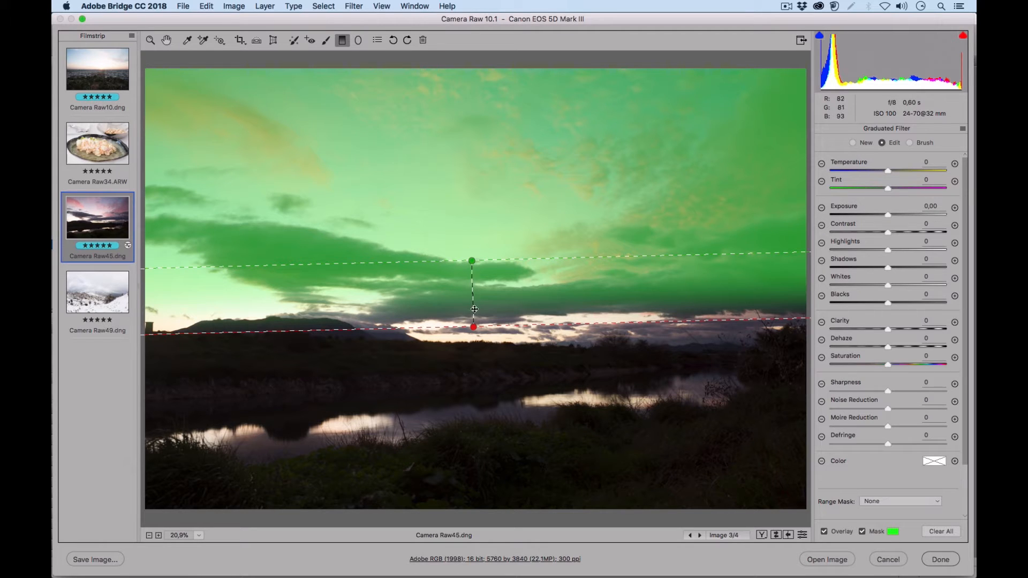
Reposition and slightly rotate the graduated filter, adjusting its two limits so the transition runs from the low clouds to the horizon
drag(474, 300, 456, 253)
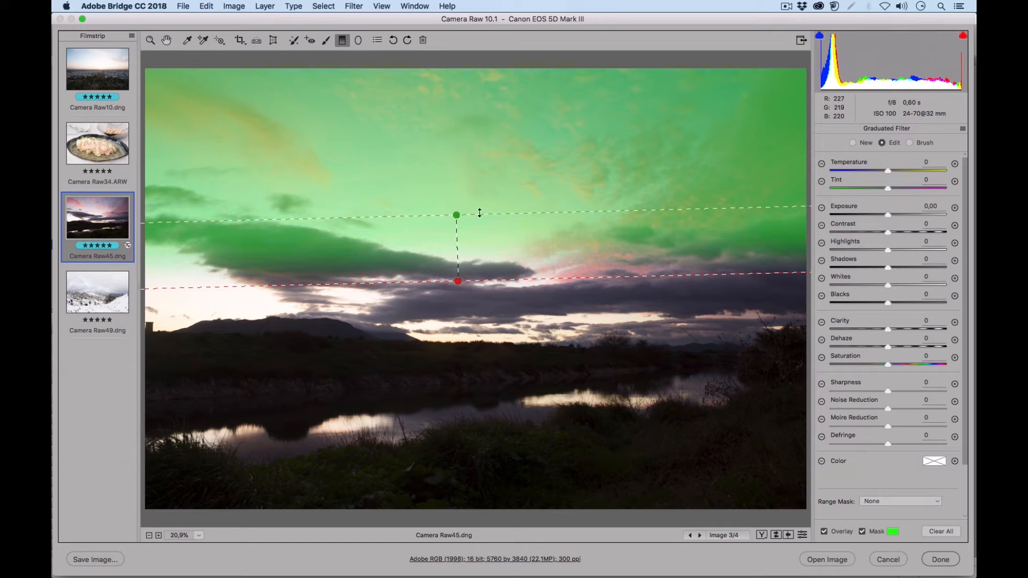
drag(479, 213, 486, 281)
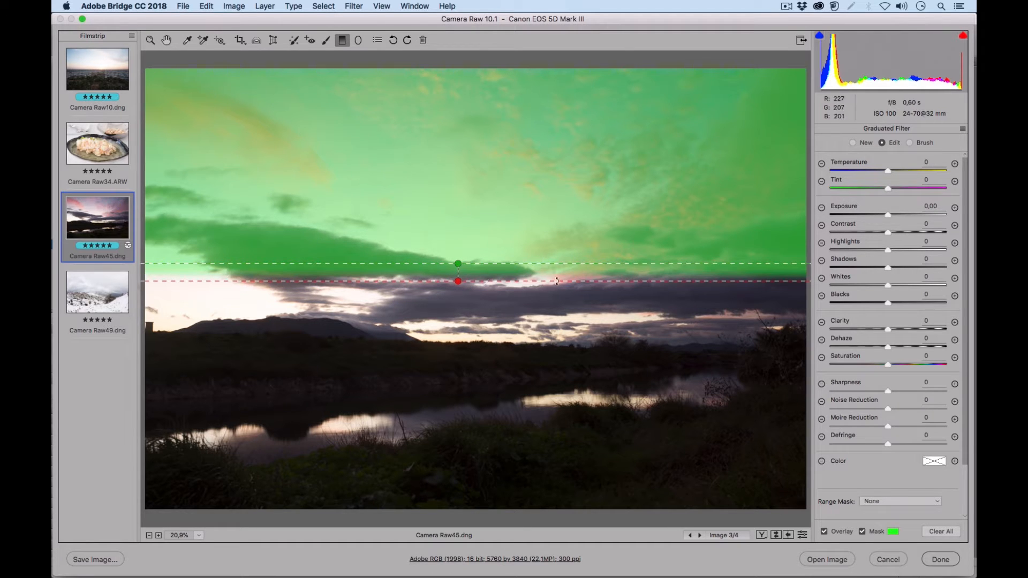
drag(557, 282, 558, 264)
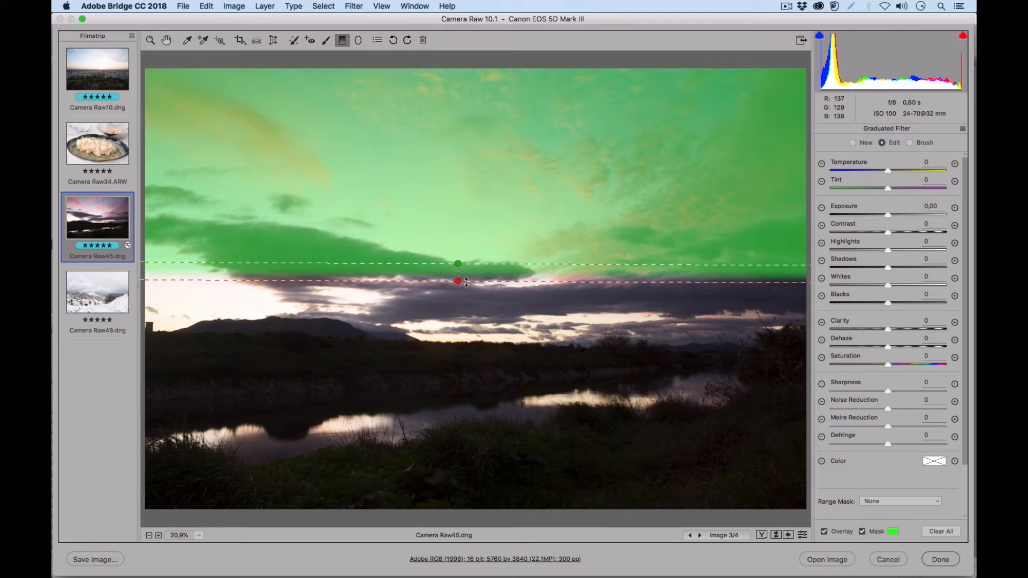
drag(466, 282, 474, 326)
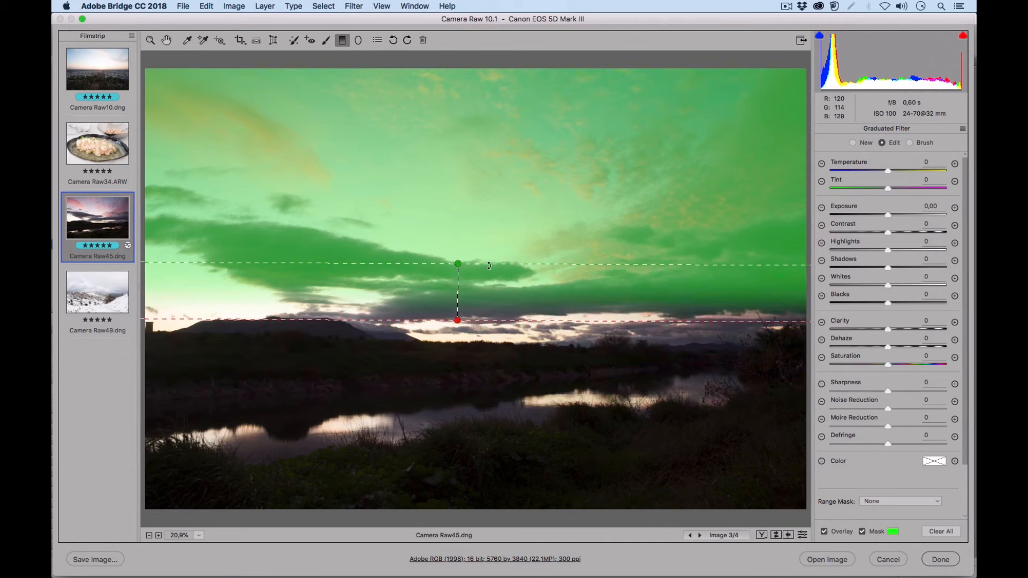
Narrow the graduated filter's transition to a thin band above the horizon and hide its overlay and mask
drag(459, 263, 477, 306)
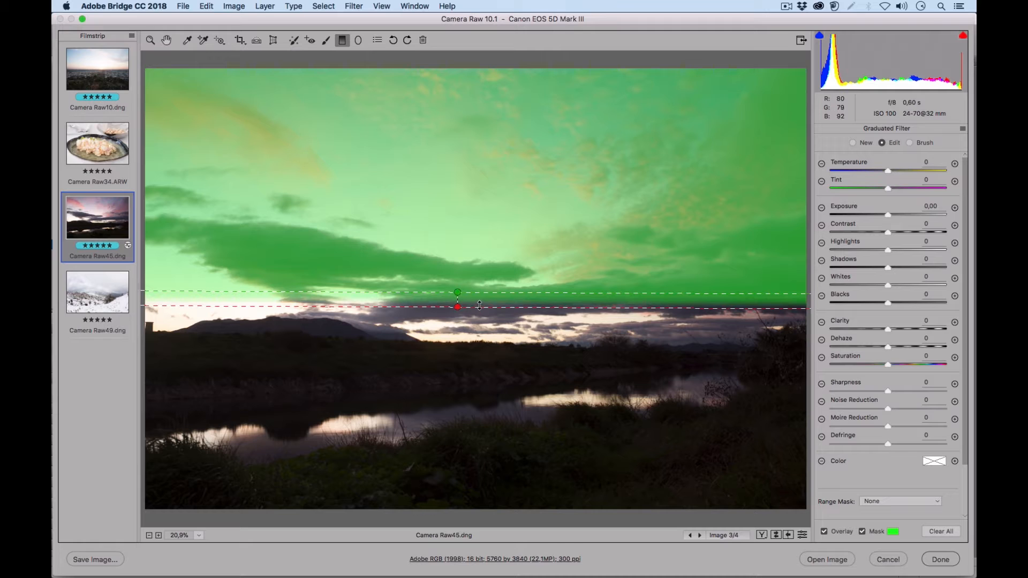
click(823, 531)
click(824, 531)
click(824, 532)
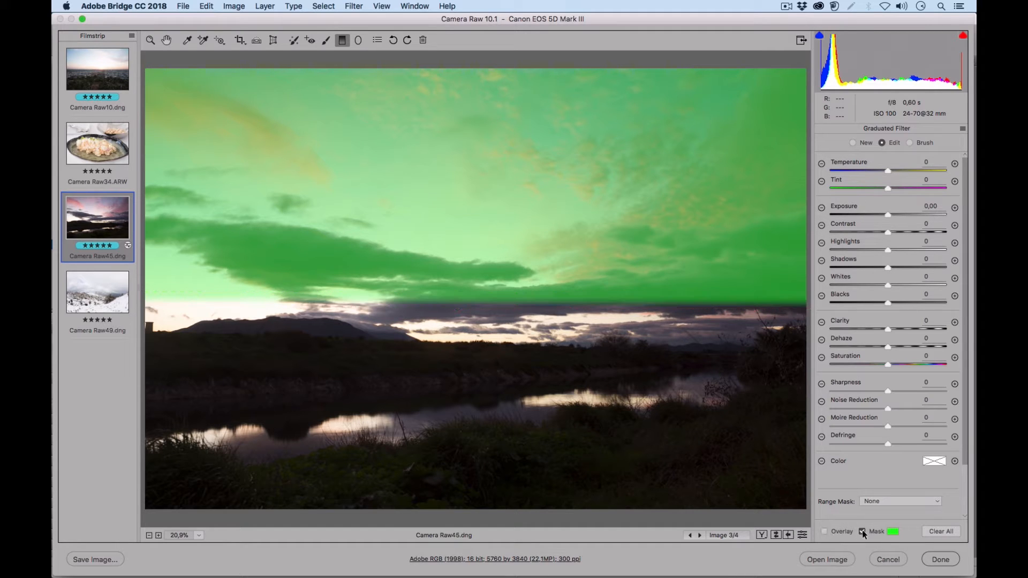
click(861, 532)
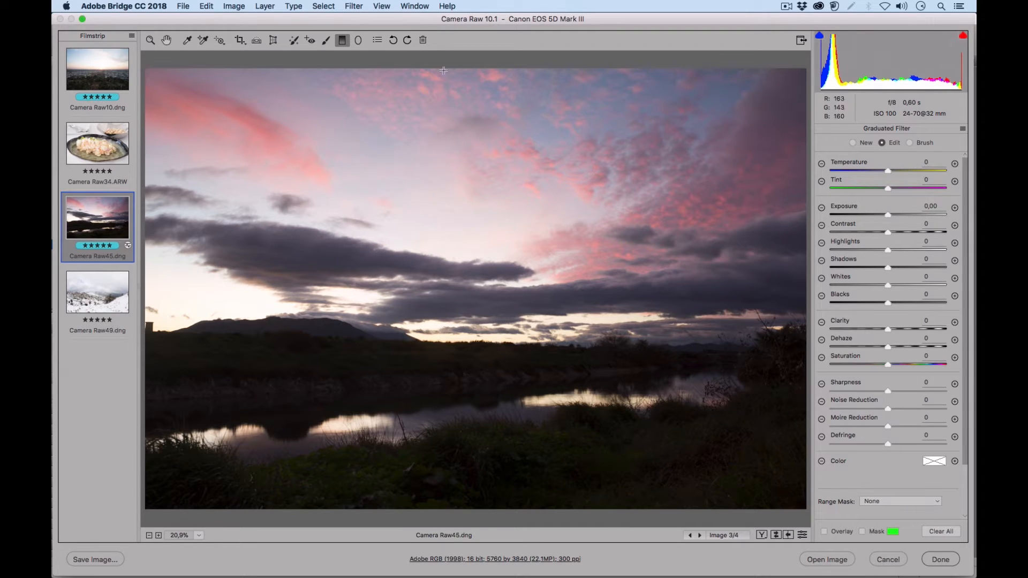
click(862, 531)
click(862, 531)
Darken and cool the sky filter with an exposure of -1,55 and a temperature of -72
drag(886, 213, 879, 215)
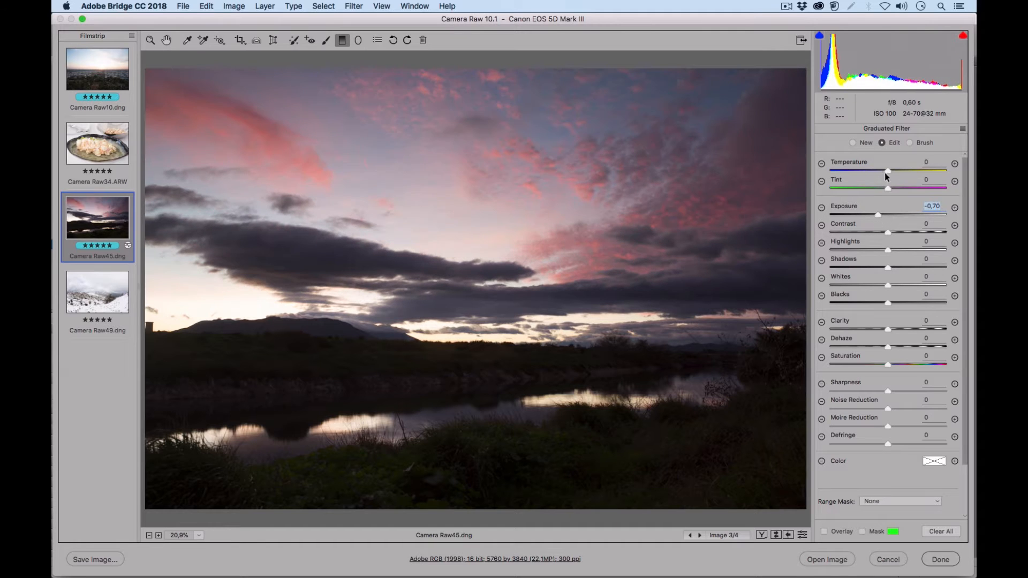
drag(886, 171, 853, 171)
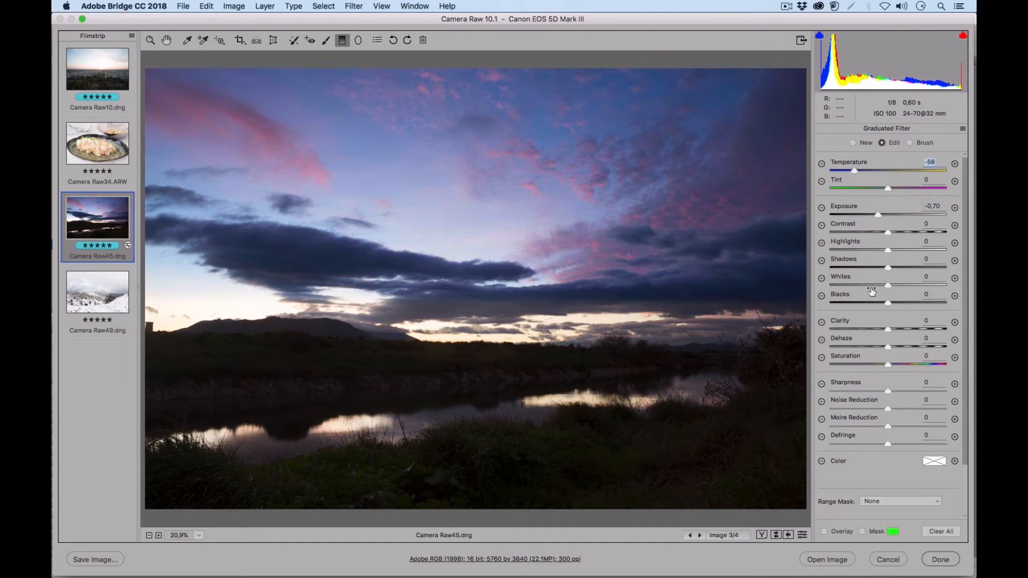
drag(875, 215, 865, 215)
drag(852, 171, 845, 170)
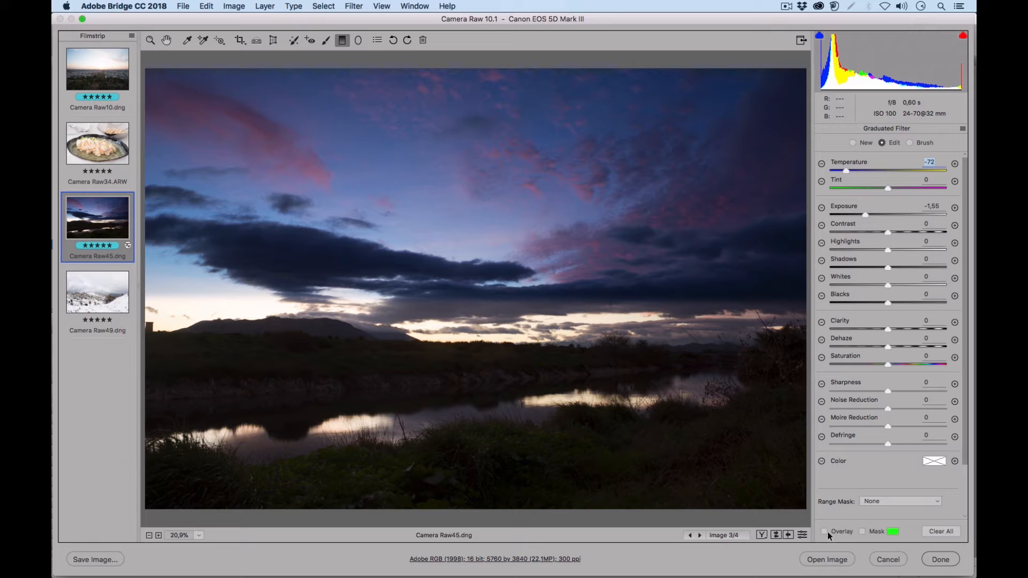
Examine the narrow transition above the horizon by showing and hiding the mask and the overlay
click(861, 531)
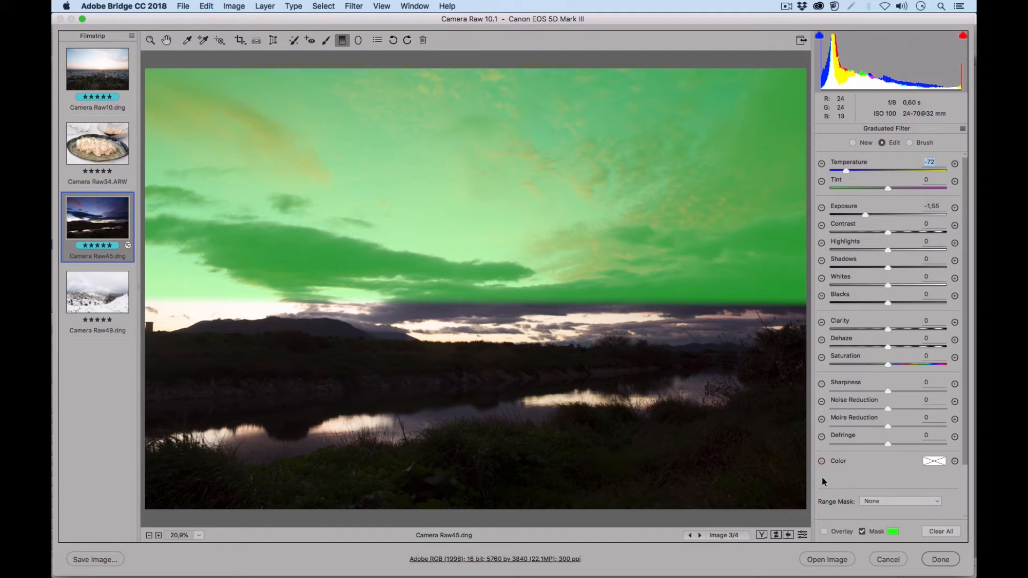
click(862, 531)
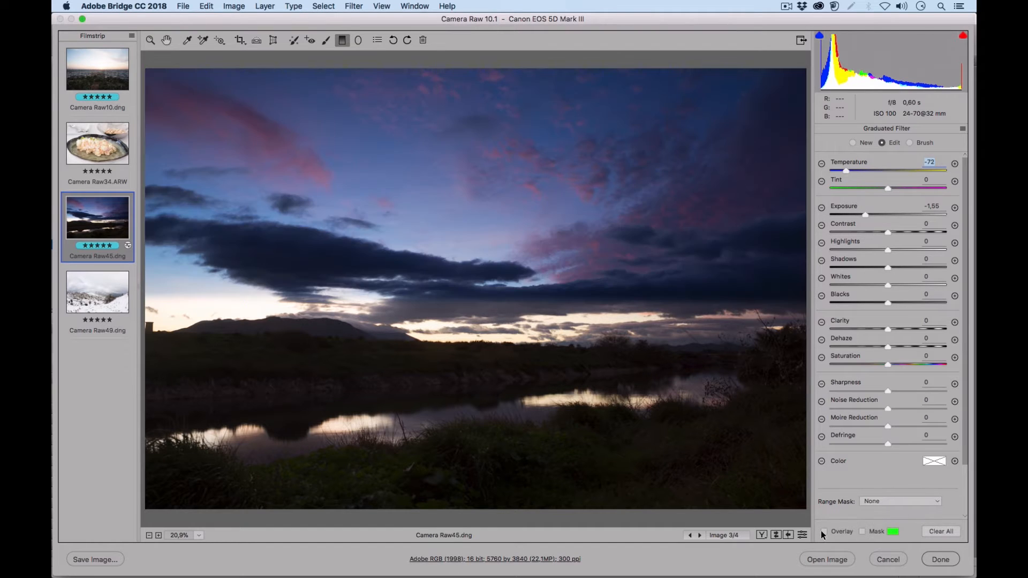
click(824, 531)
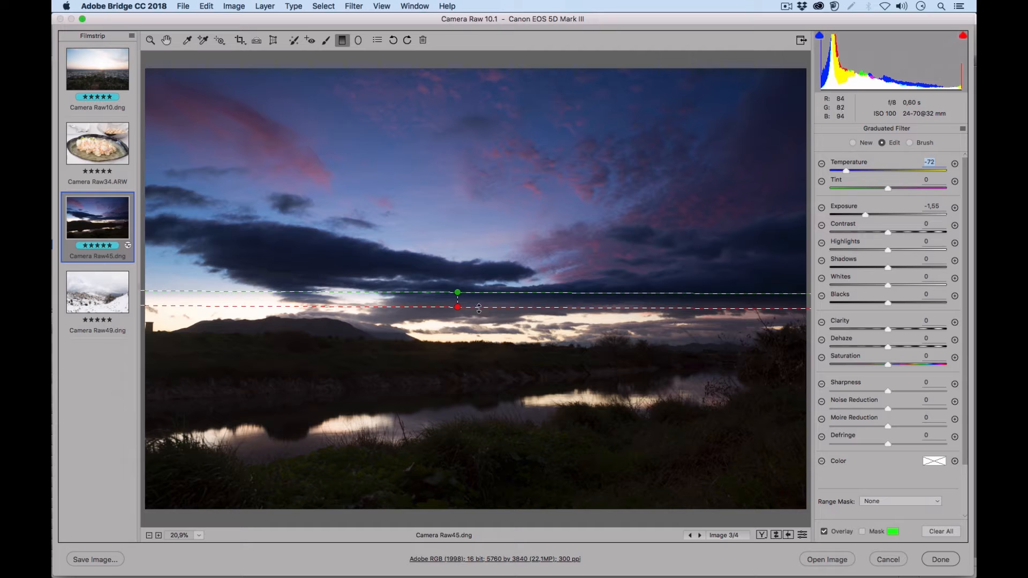
click(823, 531)
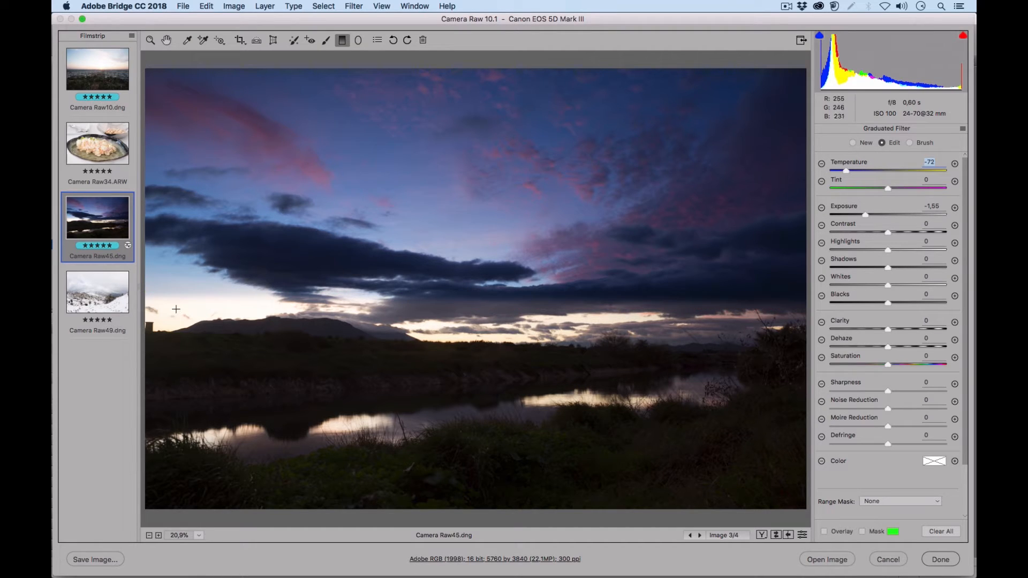
Widen the filter's transition in stages, moving its start up above the low dark cloud and its end down to the riverbank
click(824, 531)
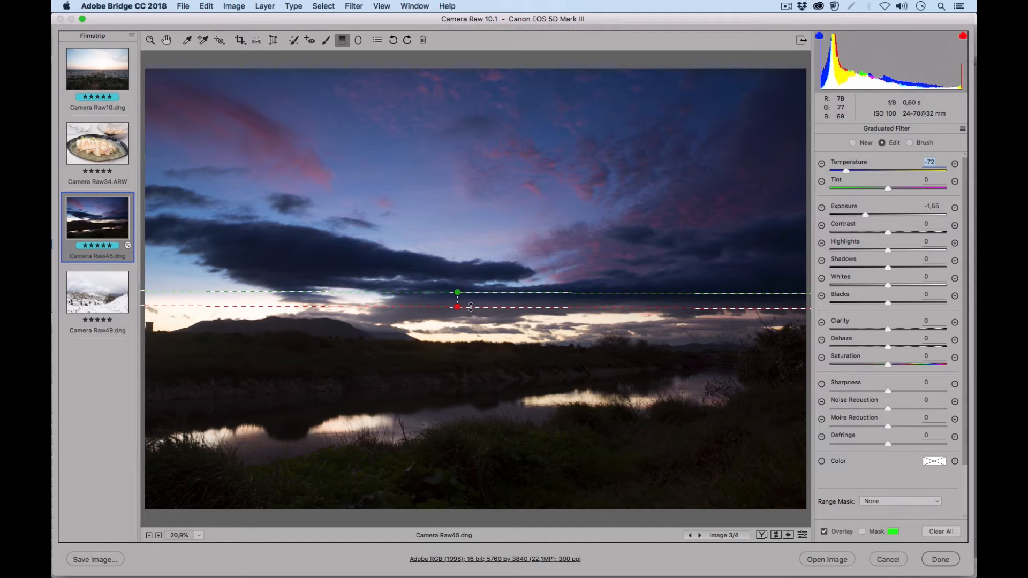
drag(471, 307, 471, 343)
drag(471, 289, 471, 273)
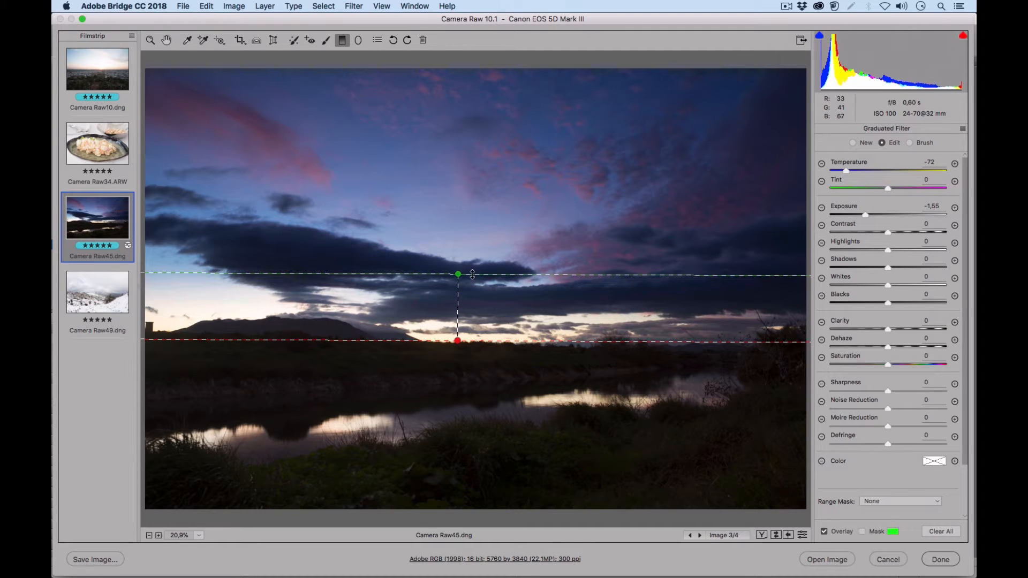
click(823, 532)
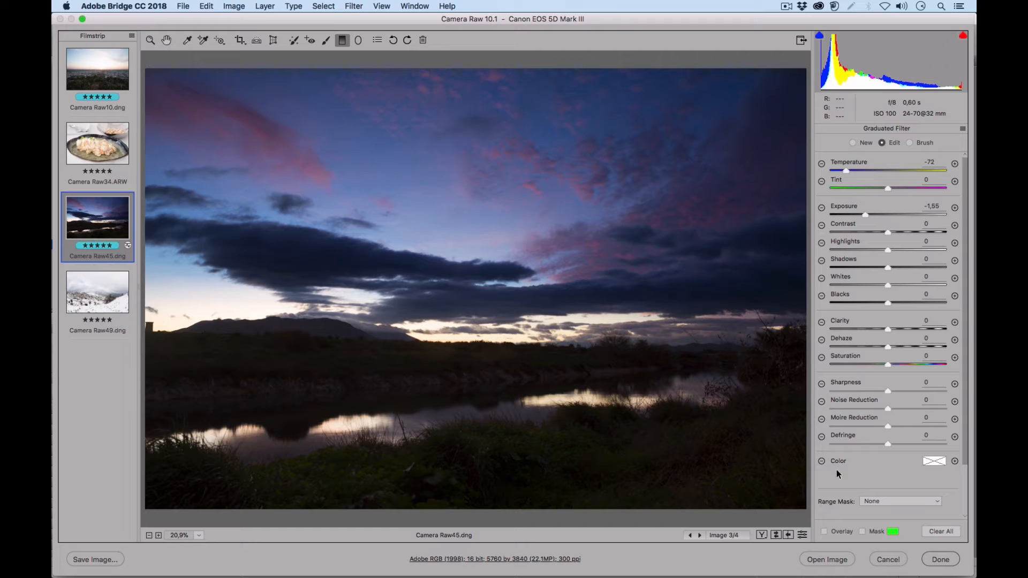
click(824, 531)
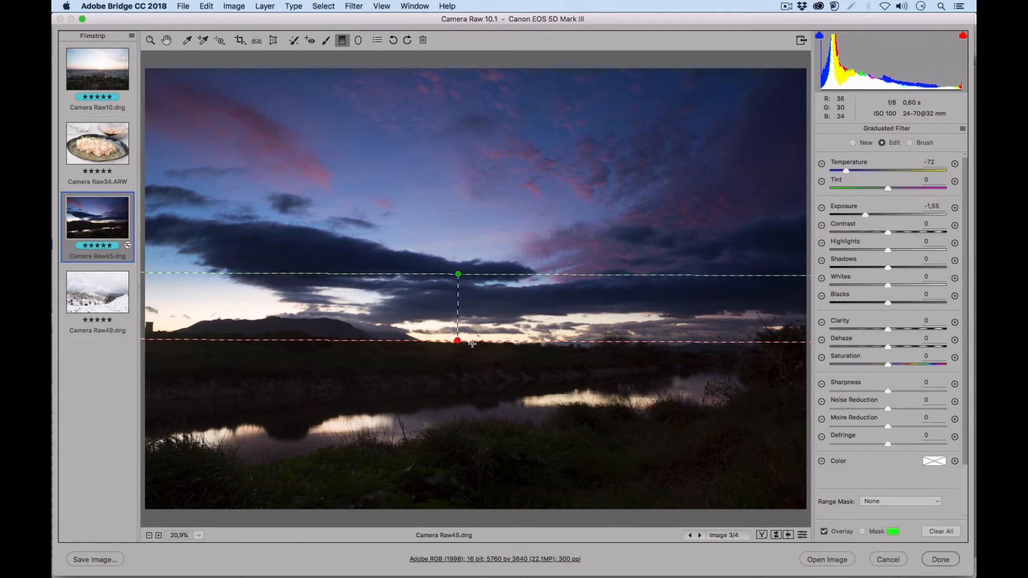
drag(467, 342, 466, 375)
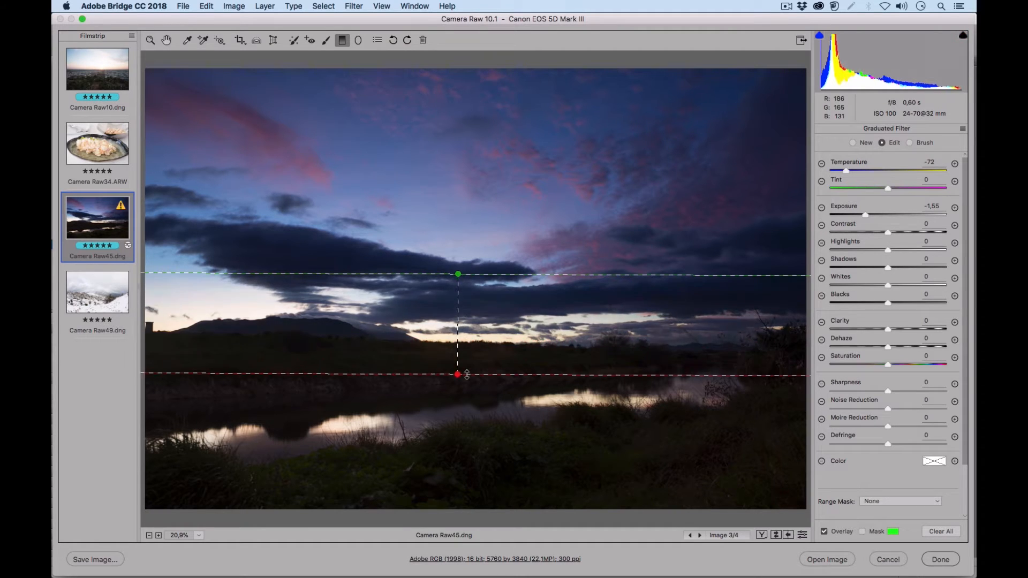
drag(472, 273, 472, 248)
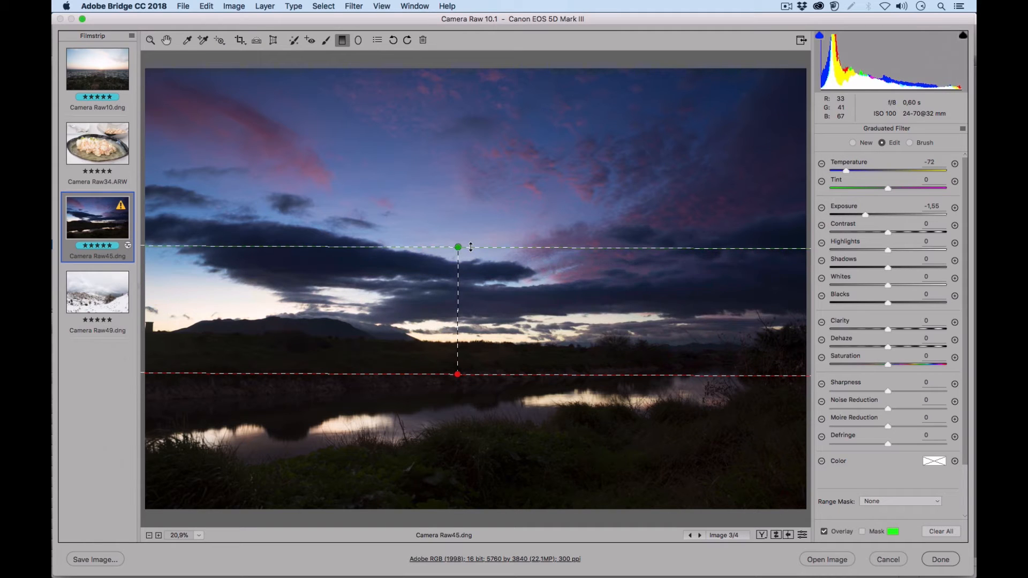
Compare the photo with and without the filter's adjustments while the overlay is hidden, and show the overlay to reselect the filter
click(825, 533)
click(803, 536)
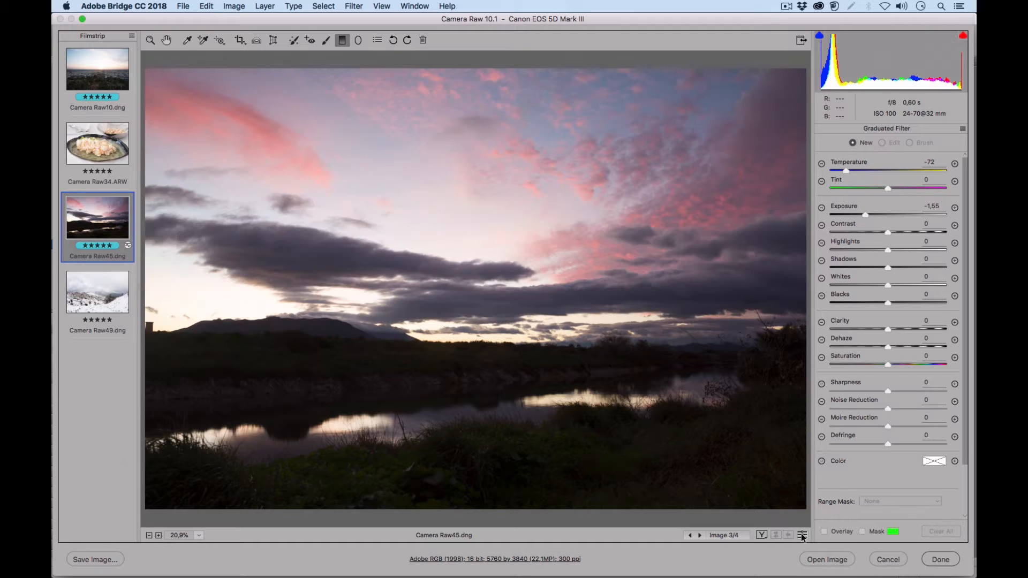
click(802, 536)
click(802, 536)
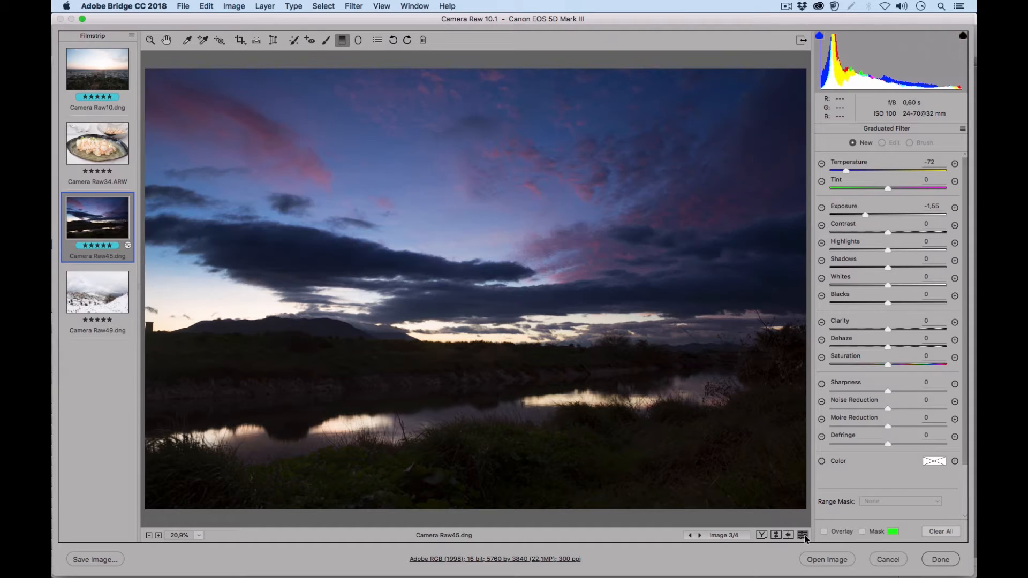
click(802, 537)
click(823, 532)
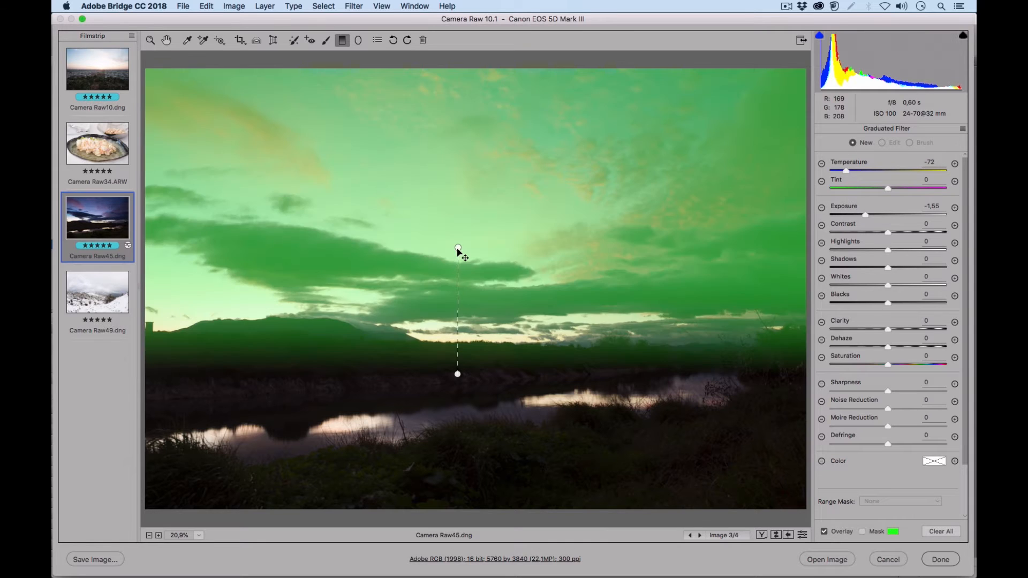
click(457, 248)
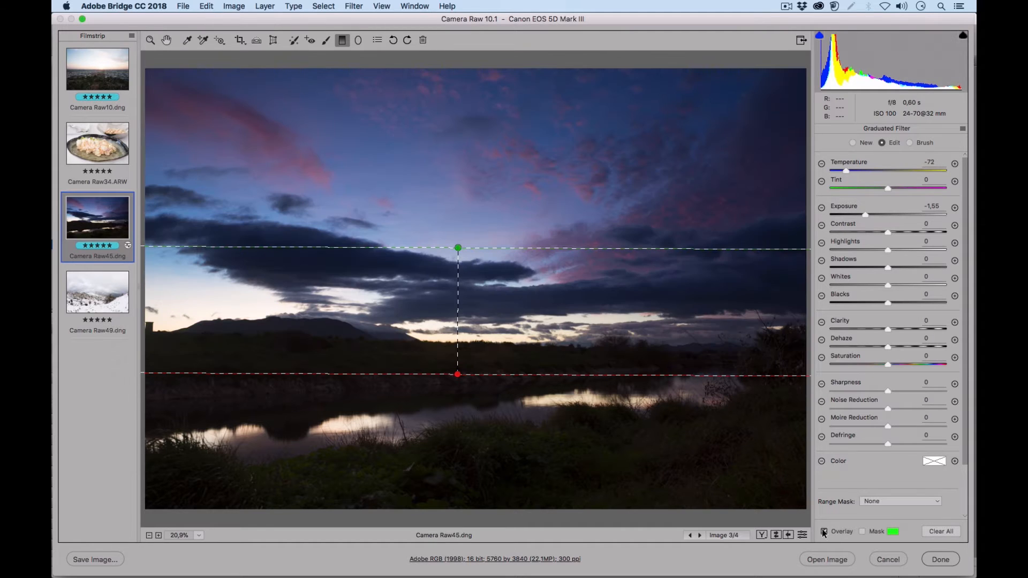
Switch the filter's adjustments off and on repeatedly with the overlay enabled to compare both versions of the sky
click(802, 536)
click(801, 535)
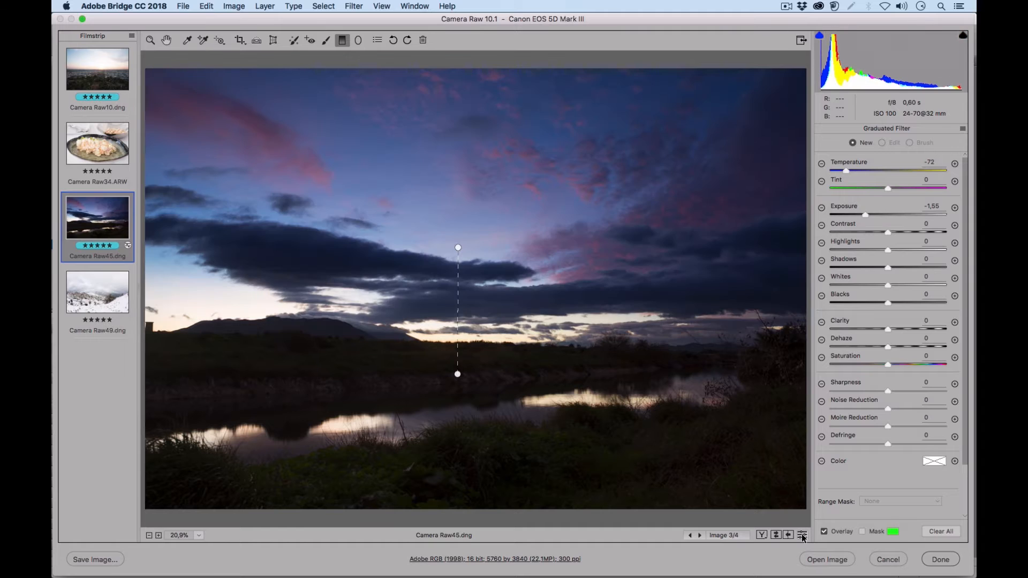
click(803, 536)
click(804, 535)
click(805, 535)
click(806, 537)
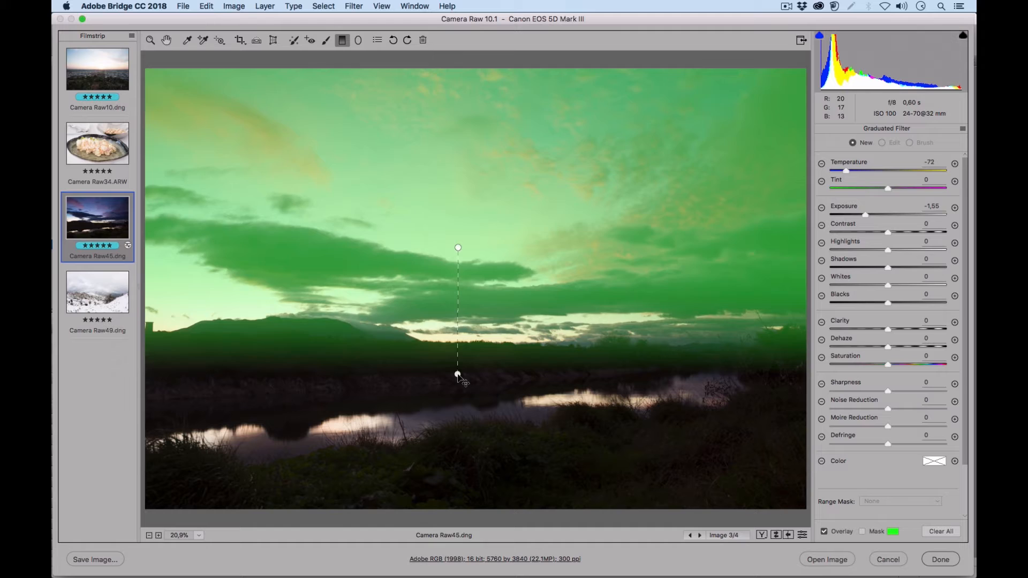
Reselect the filter and tighten its transition to run from the lower clouds to just below the horizon
drag(458, 376, 458, 376)
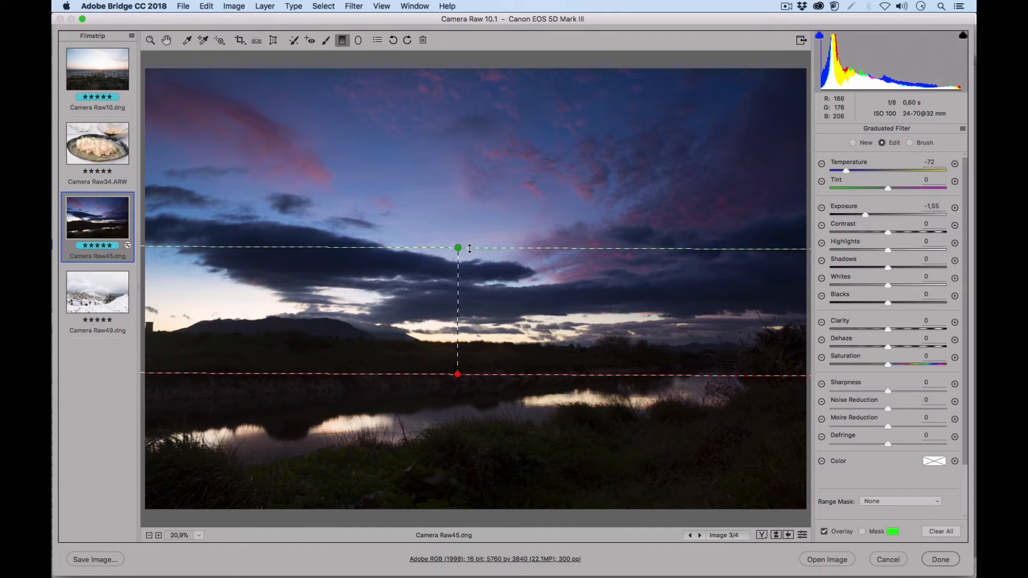
drag(469, 247, 469, 287)
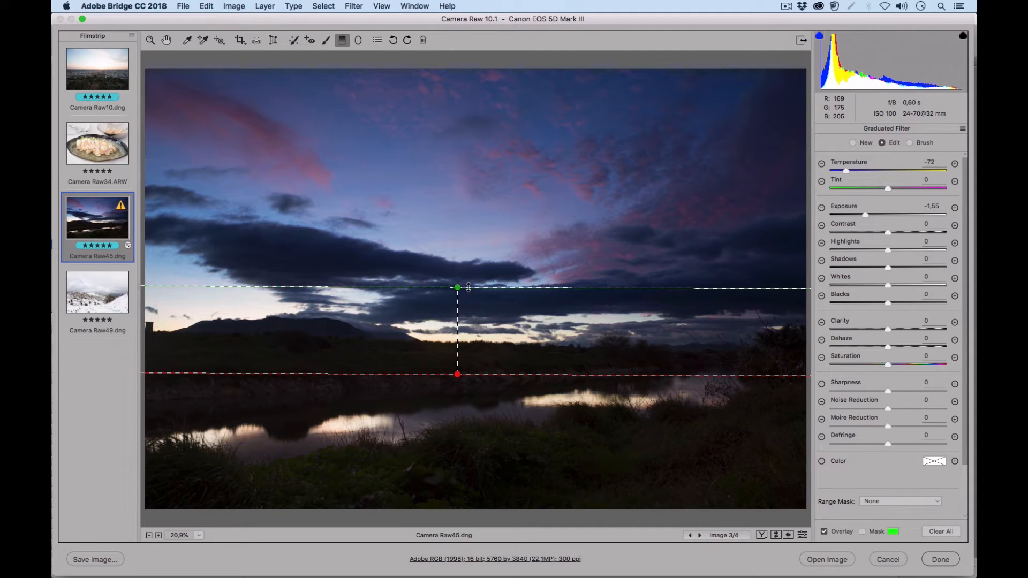
drag(470, 374, 469, 359)
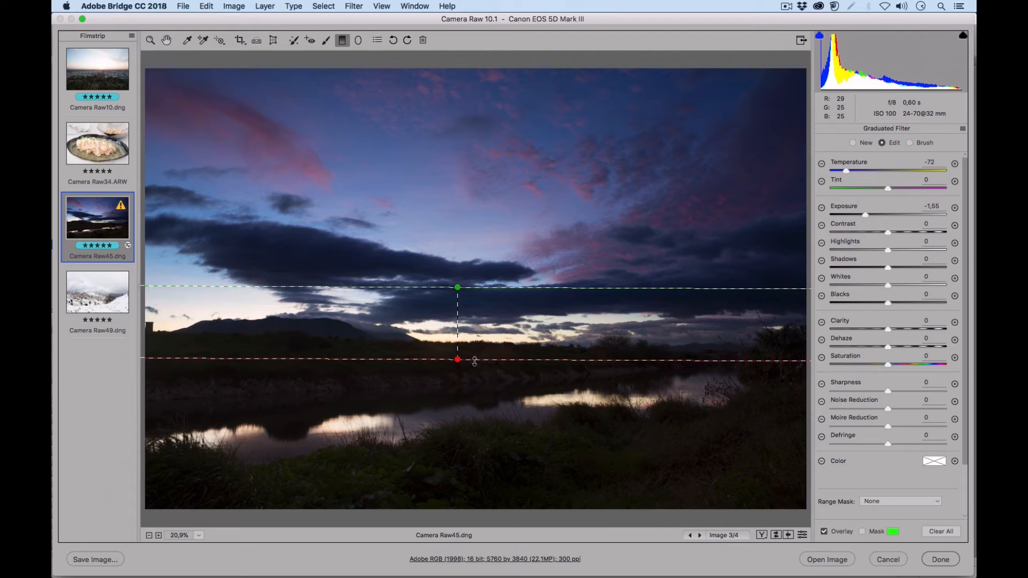
Hide the filter overlay and compare the tightened transition with the photo's default settings
click(824, 531)
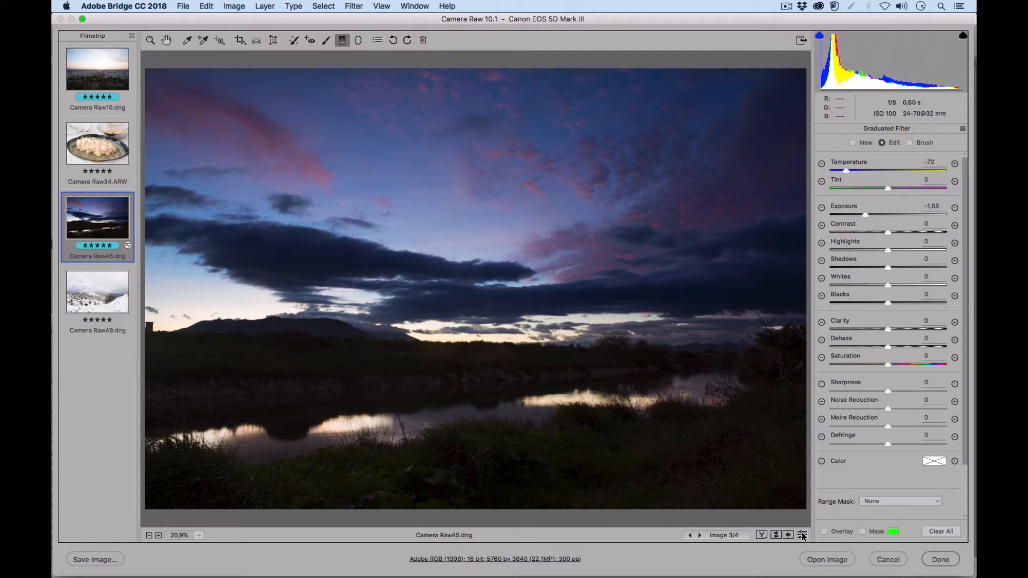
click(803, 535)
click(803, 535)
click(802, 534)
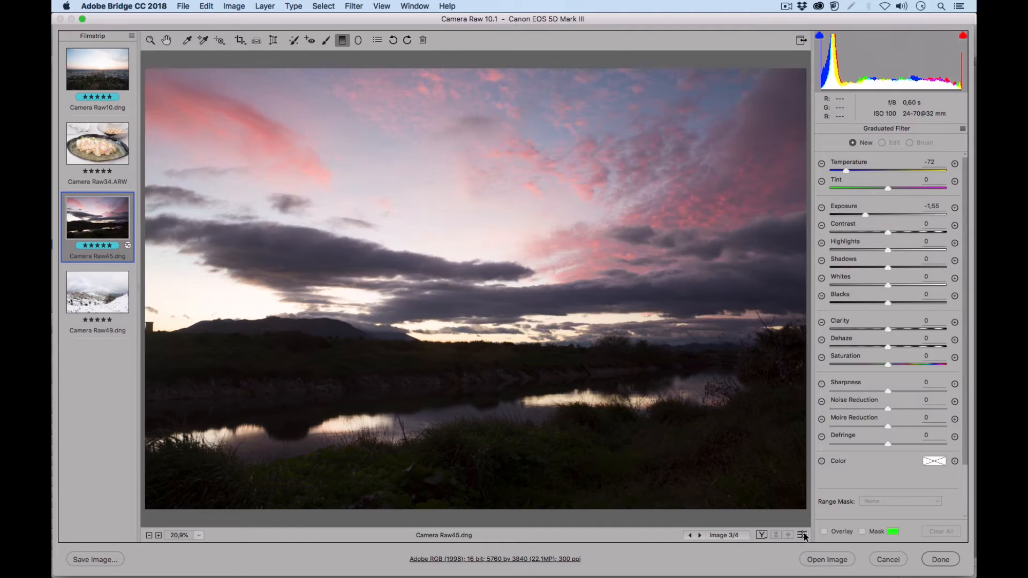
click(802, 535)
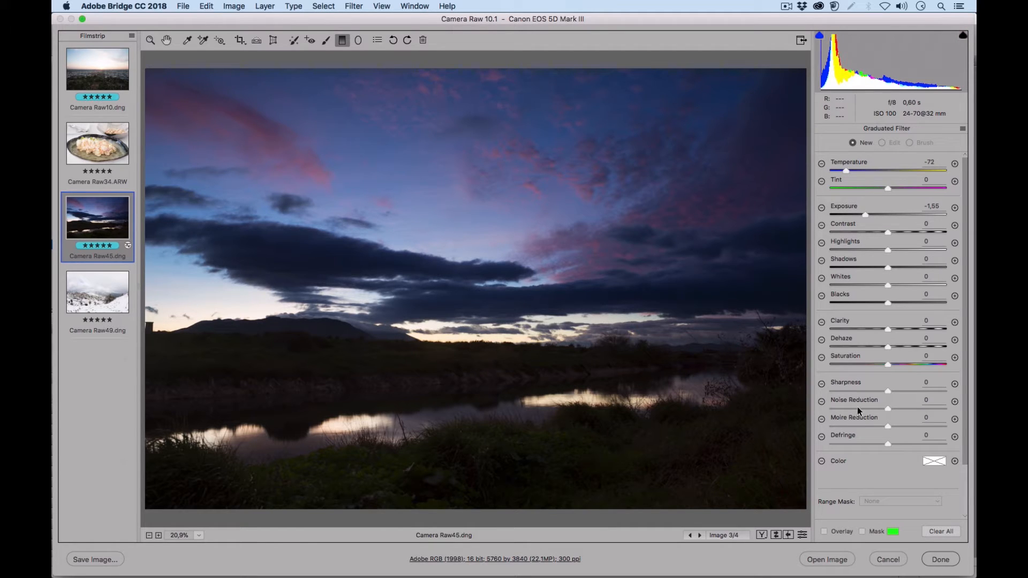
Show the overlay, select the sky filter for editing and check its mask coverage
click(824, 532)
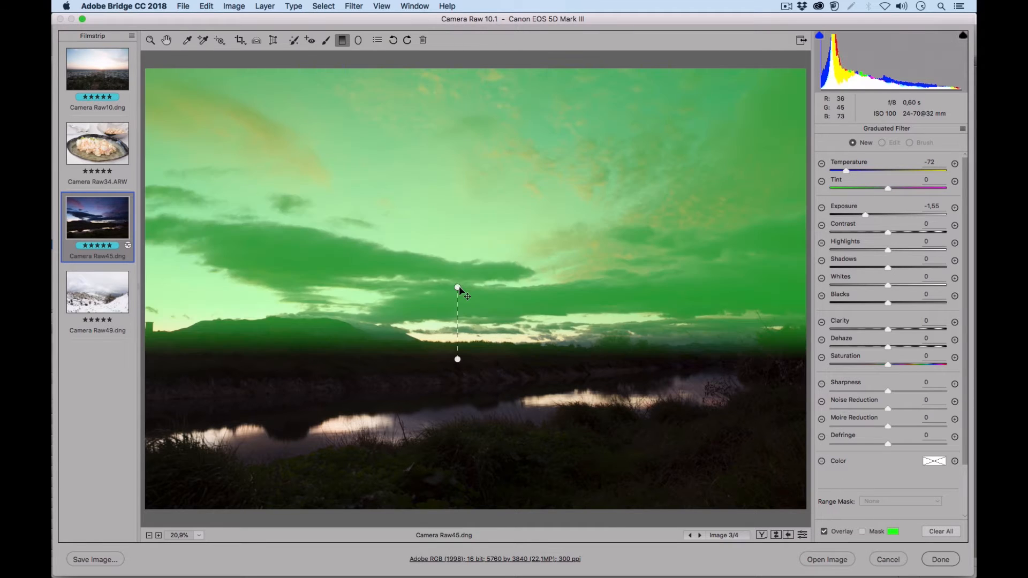
click(457, 287)
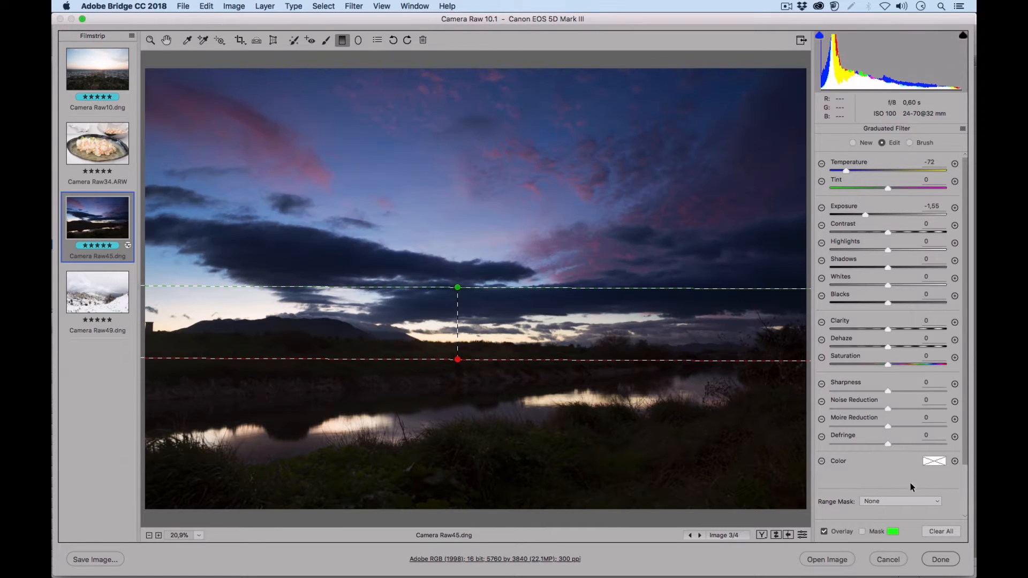
click(862, 531)
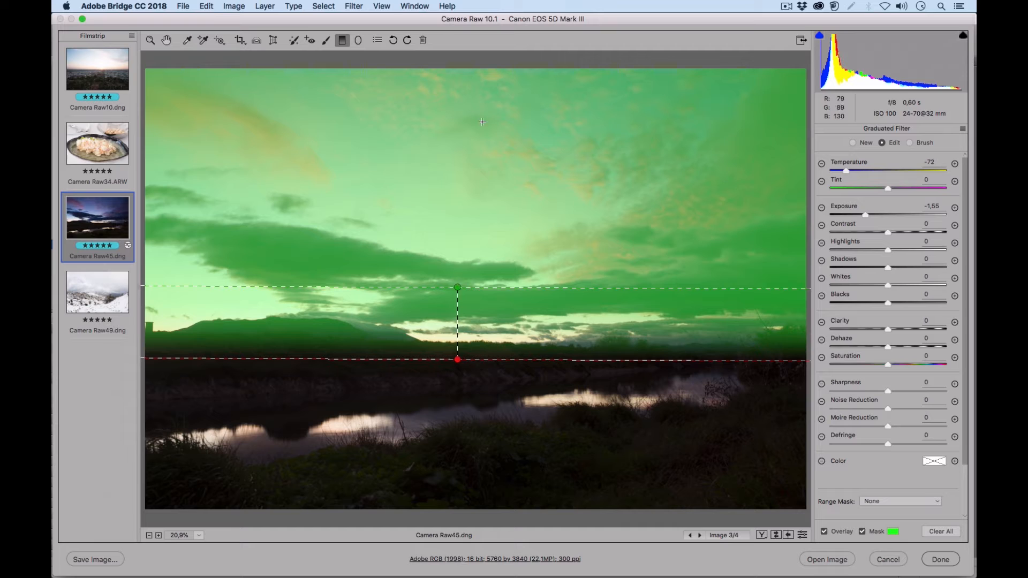
click(862, 531)
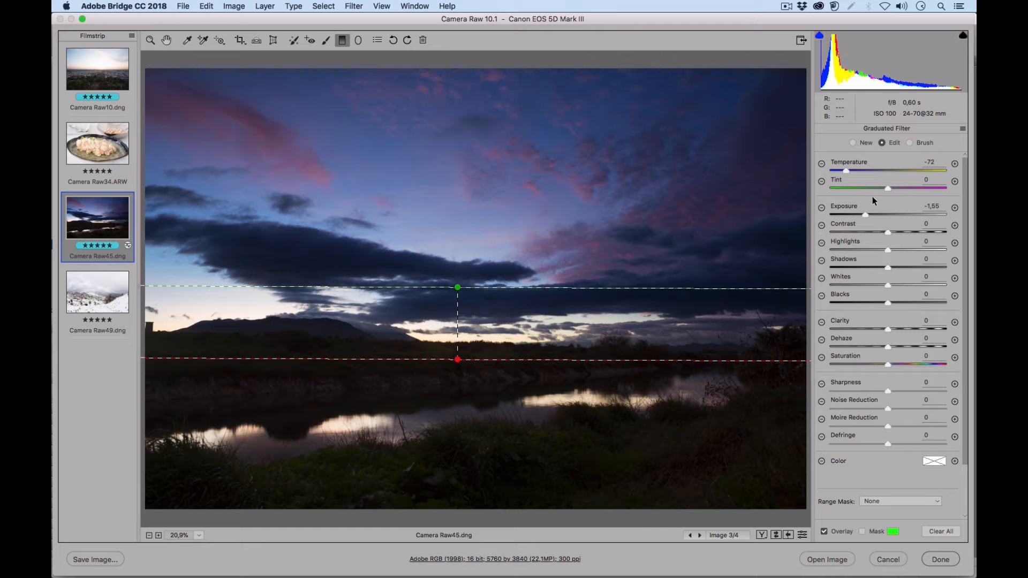
Refine the sky filter with exposure -0,40, temperature -62, tint +9 and saturation +26
click(882, 214)
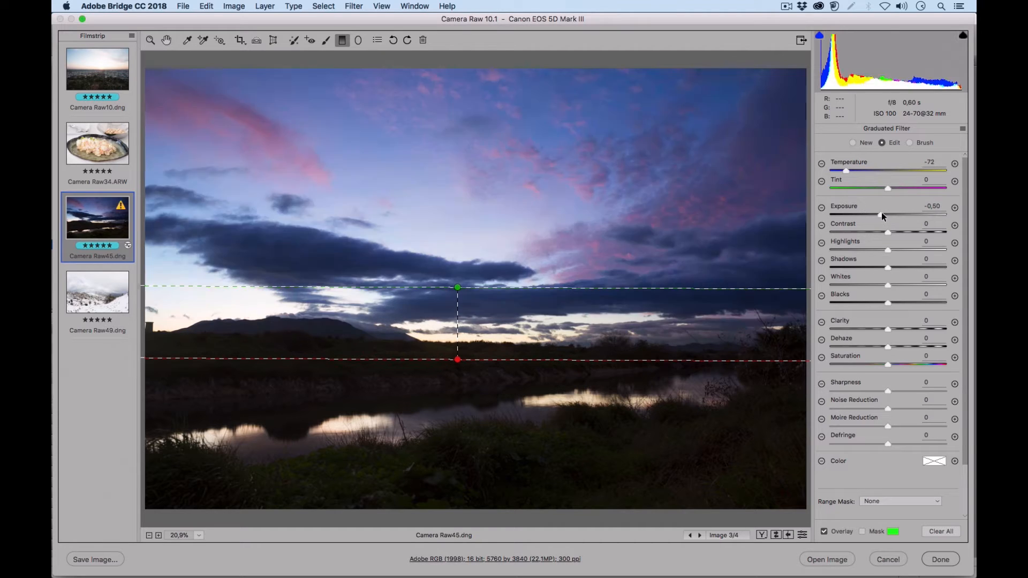
drag(881, 210, 879, 212)
drag(846, 171, 892, 188)
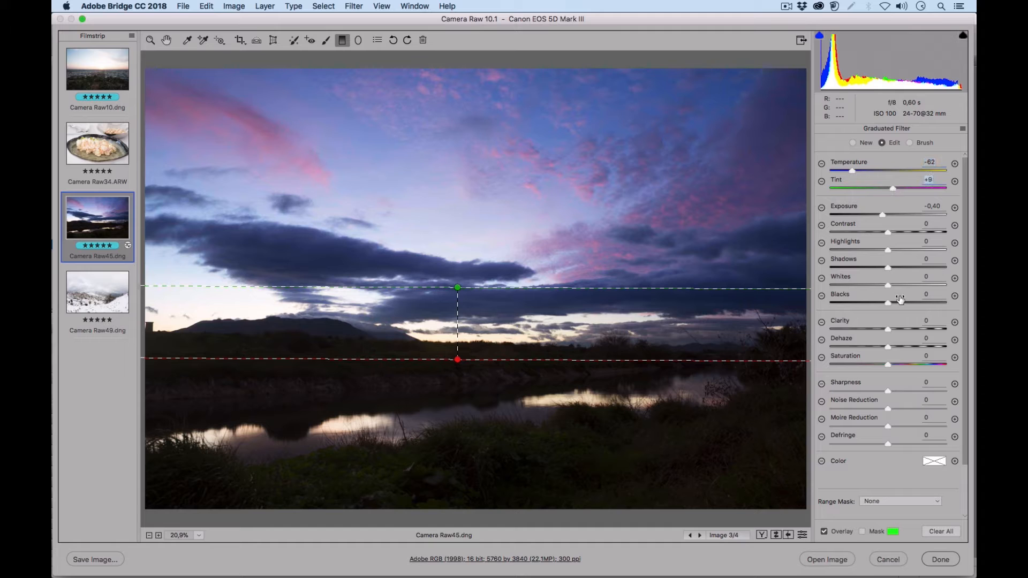
drag(889, 362, 903, 363)
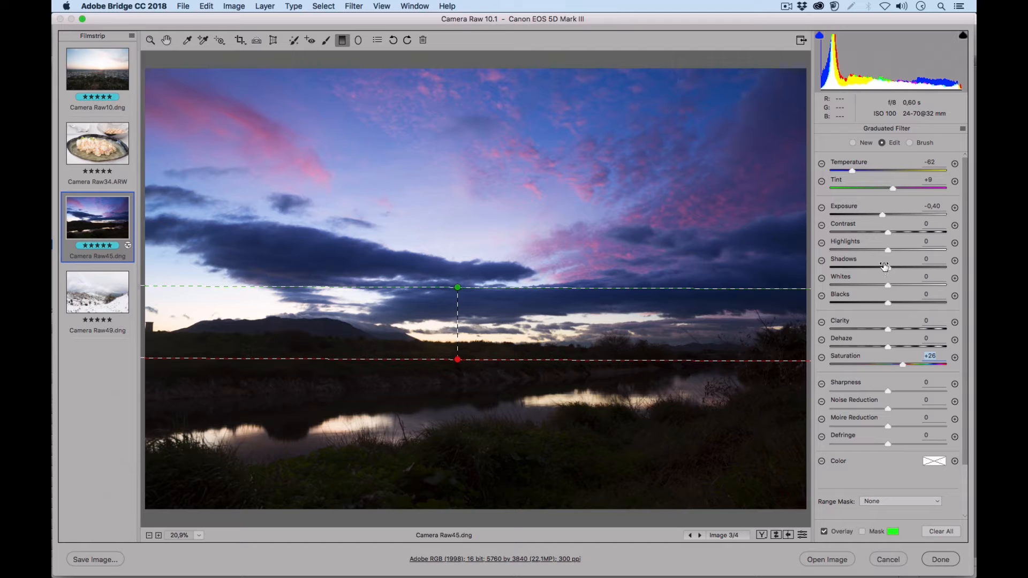
Refine the sky filter with shadows +24, highlights -1, whites +20, exposure -0,55 and contrast +17
mouse_move(887, 266)
mouse_down()
mouse_move(871, 266)
mouse_move(913, 266)
mouse_move(881, 266)
mouse_move(912, 266)
mouse_move(897, 266)
mouse_move(914, 250)
mouse_move(865, 251)
mouse_move(888, 250)
mouse_up()
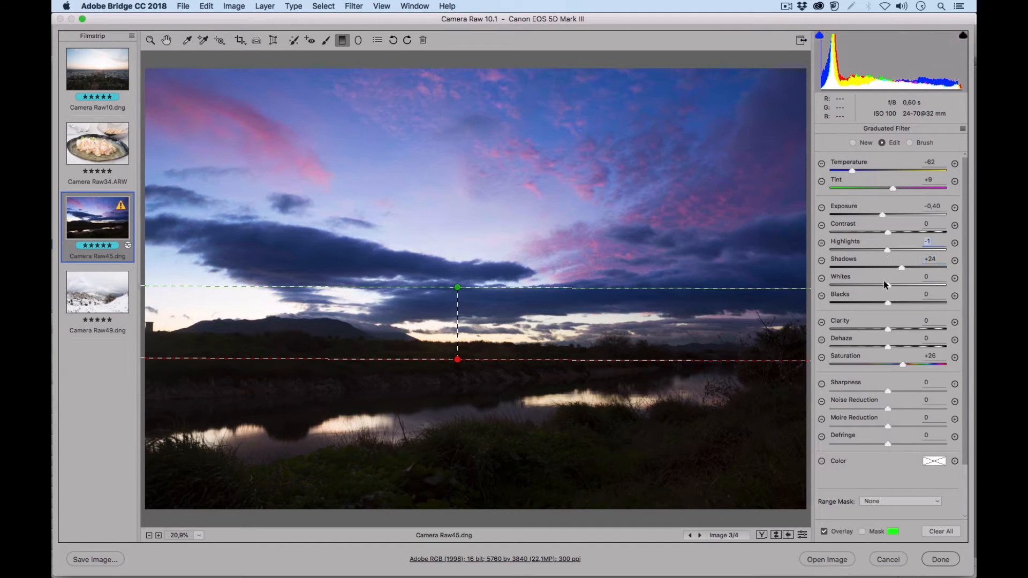
mouse_move(888, 285)
mouse_down()
mouse_move(920, 279)
mouse_move(901, 281)
mouse_up()
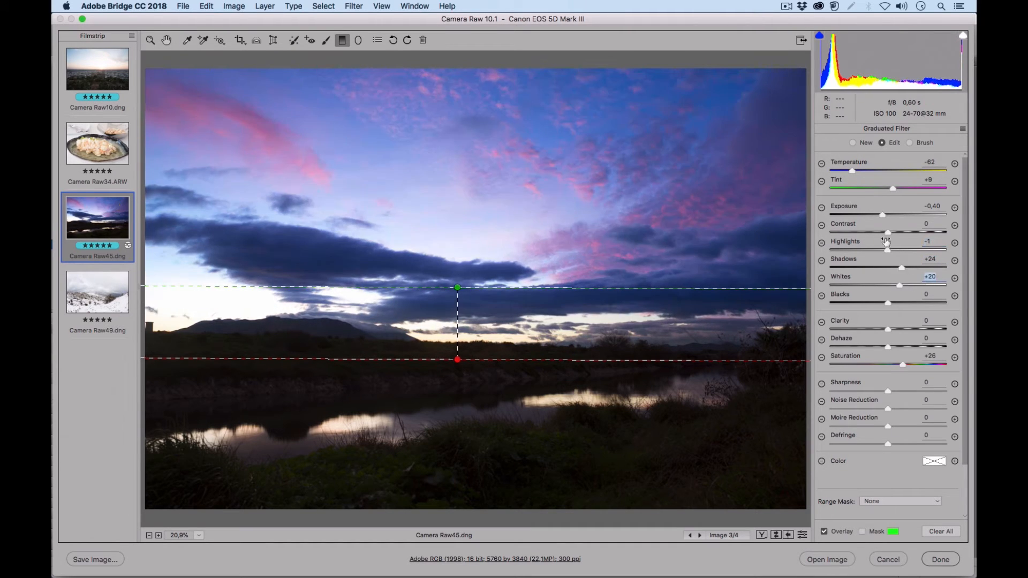
drag(884, 215, 880, 213)
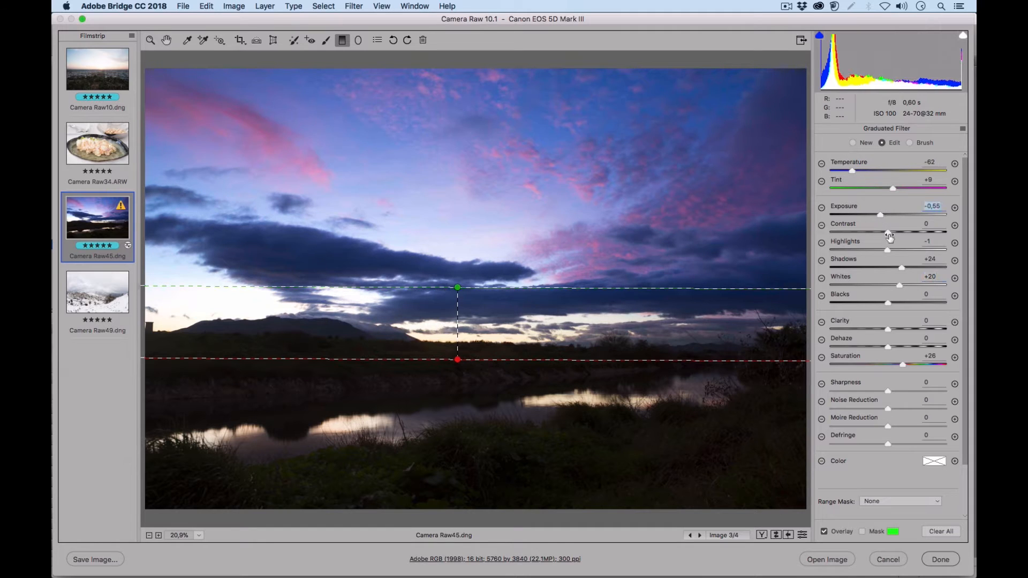
click(898, 231)
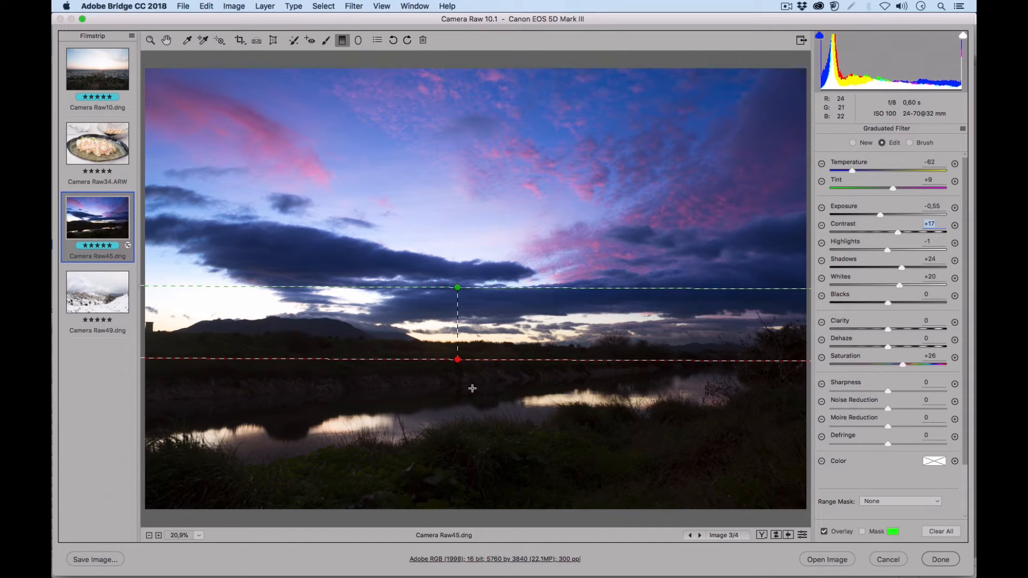
Add a second graduated filter from the river up to the horizon and reset its local correction settings
drag(473, 398, 473, 312)
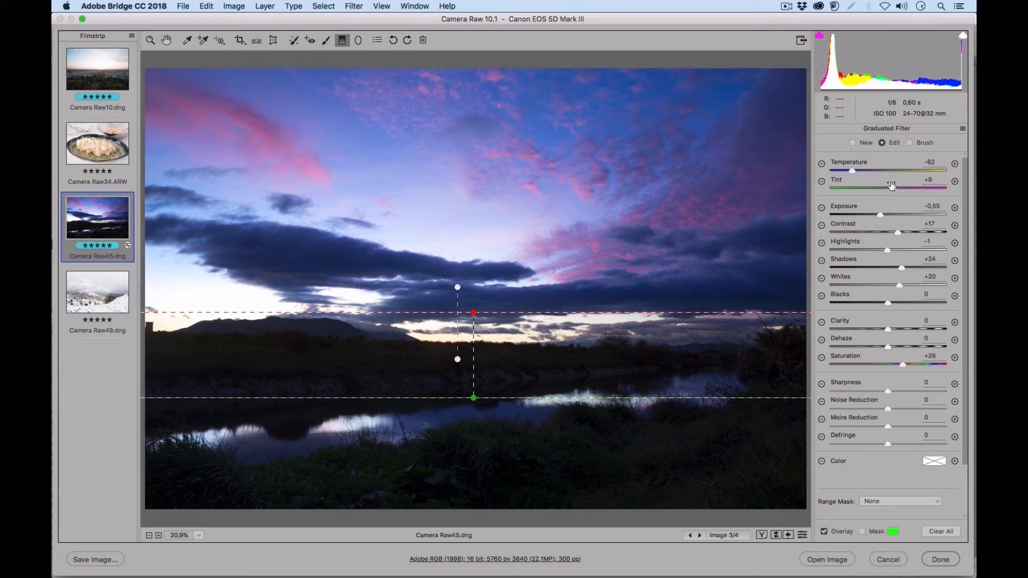
click(962, 129)
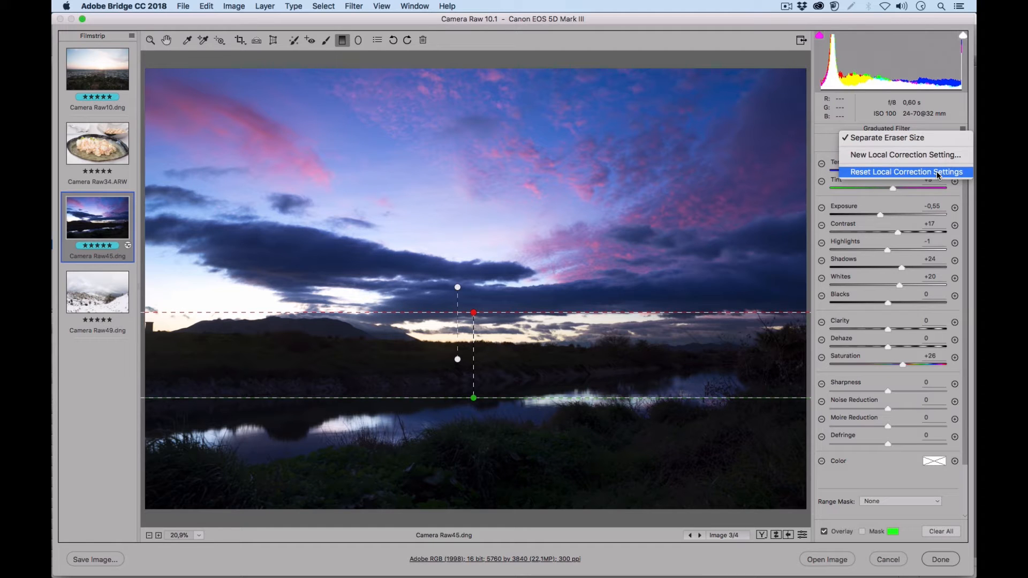
click(938, 173)
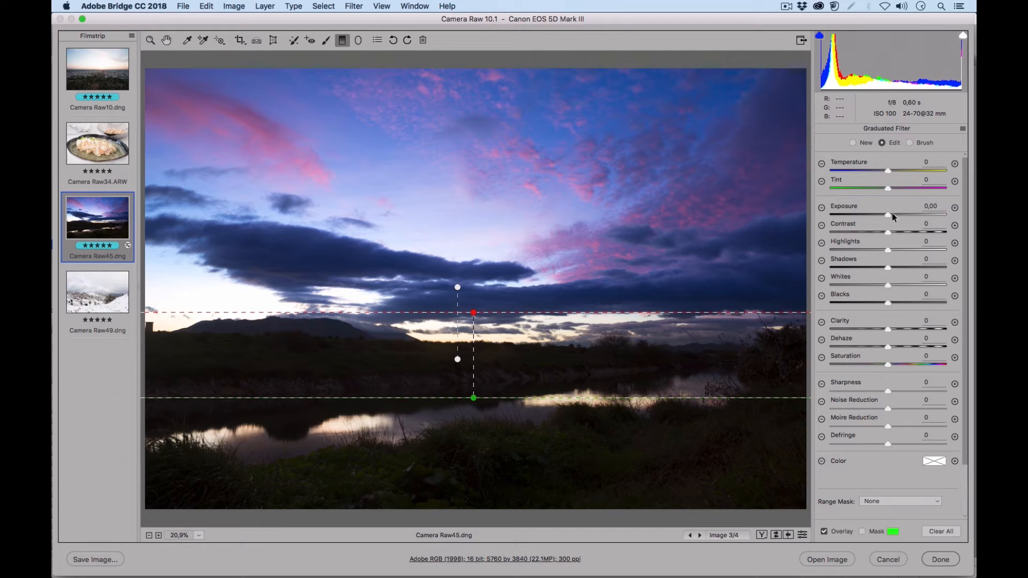
Brighten the foreground filter with exposure +1,15 and shadows +53, and raise its full-strength line to just below the horizon
drag(891, 214, 904, 212)
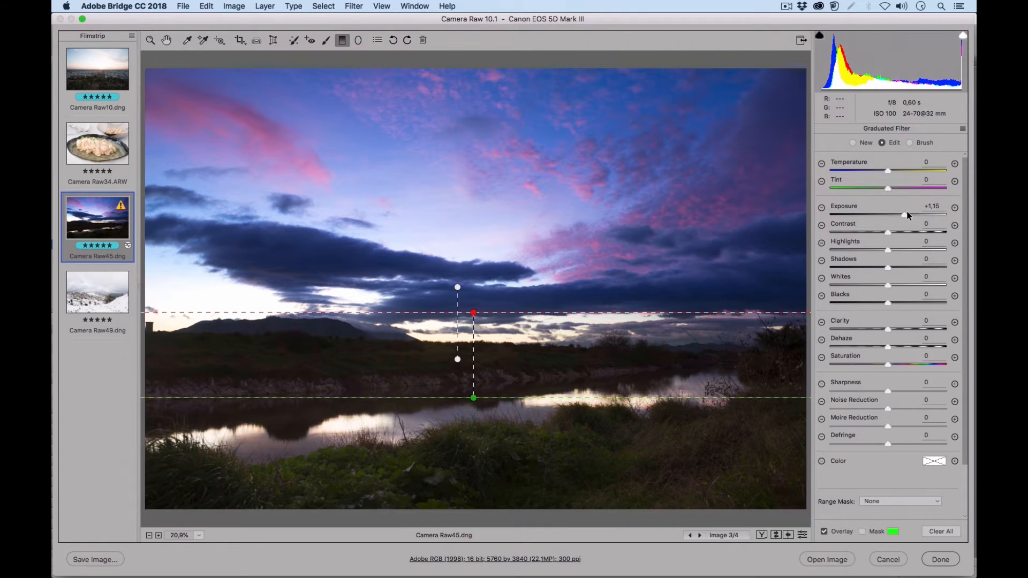
drag(904, 267, 917, 266)
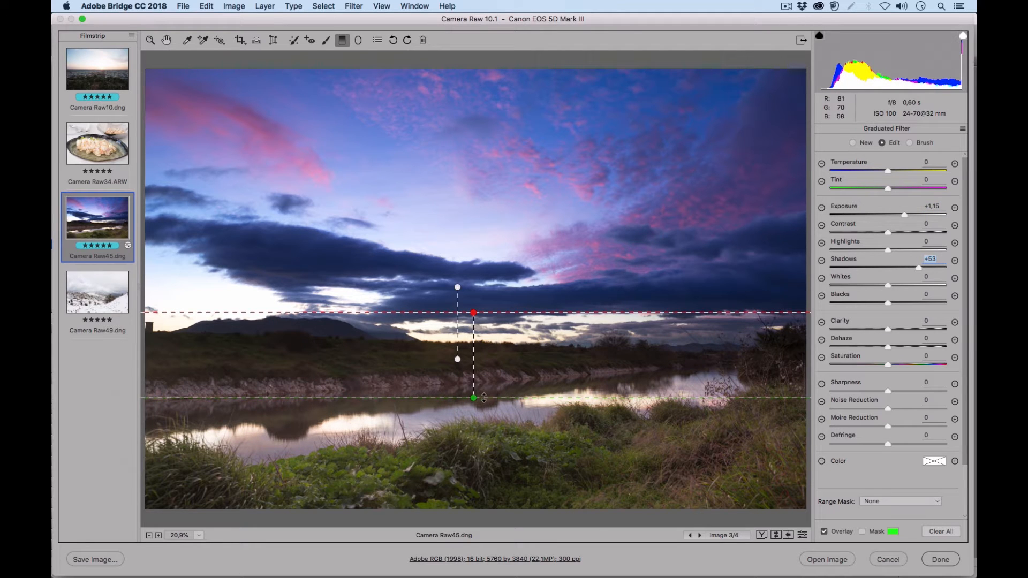
drag(483, 394, 492, 359)
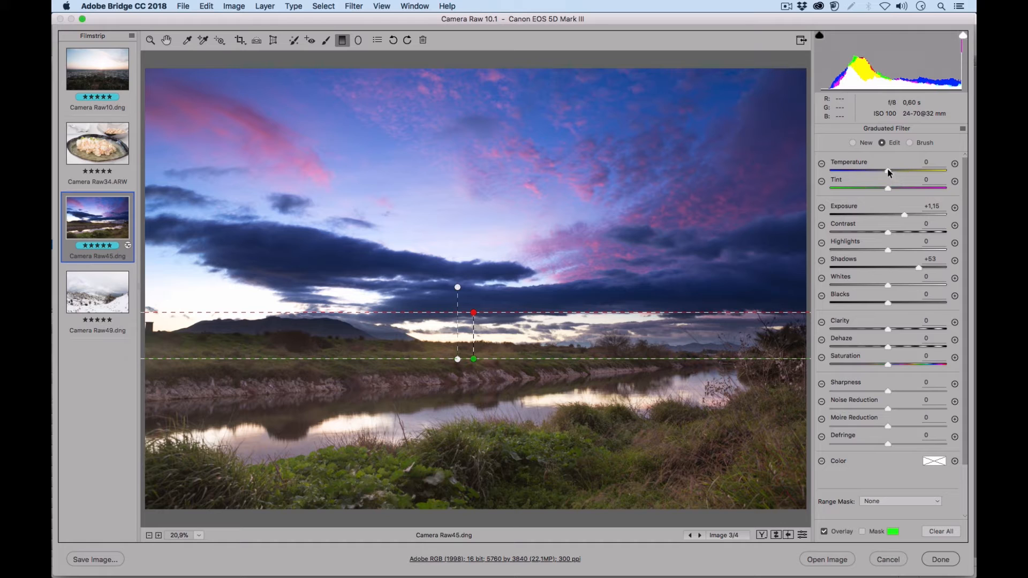
Set the foreground filter's temperature to +25, clarity to +30, saturation to -12 and exposure to +0,75
drag(887, 169, 902, 170)
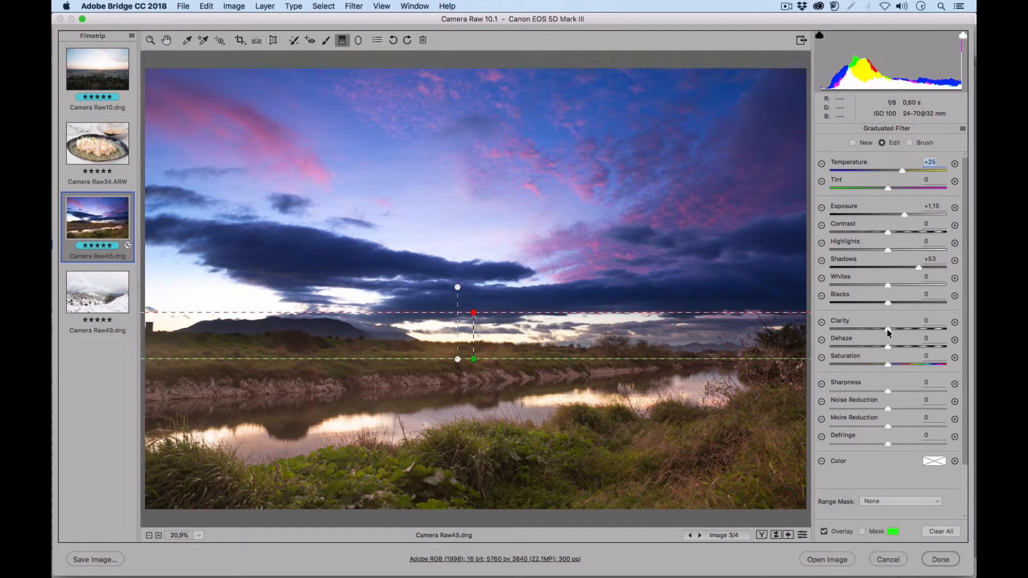
drag(887, 329, 904, 328)
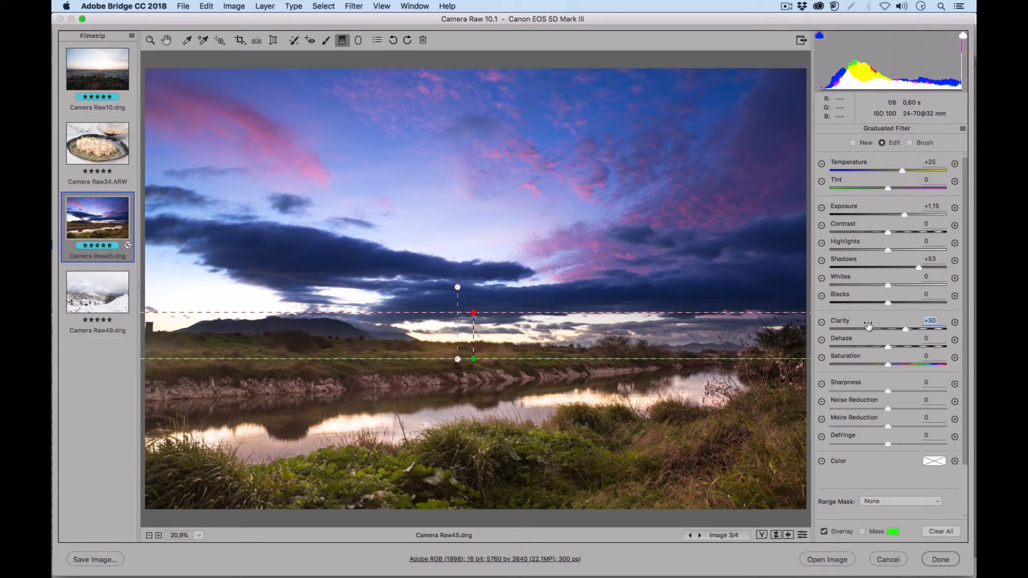
mouse_move(886, 363)
mouse_down()
mouse_move(869, 361)
mouse_move(899, 355)
mouse_move(877, 359)
mouse_up()
click(881, 362)
drag(904, 213, 899, 214)
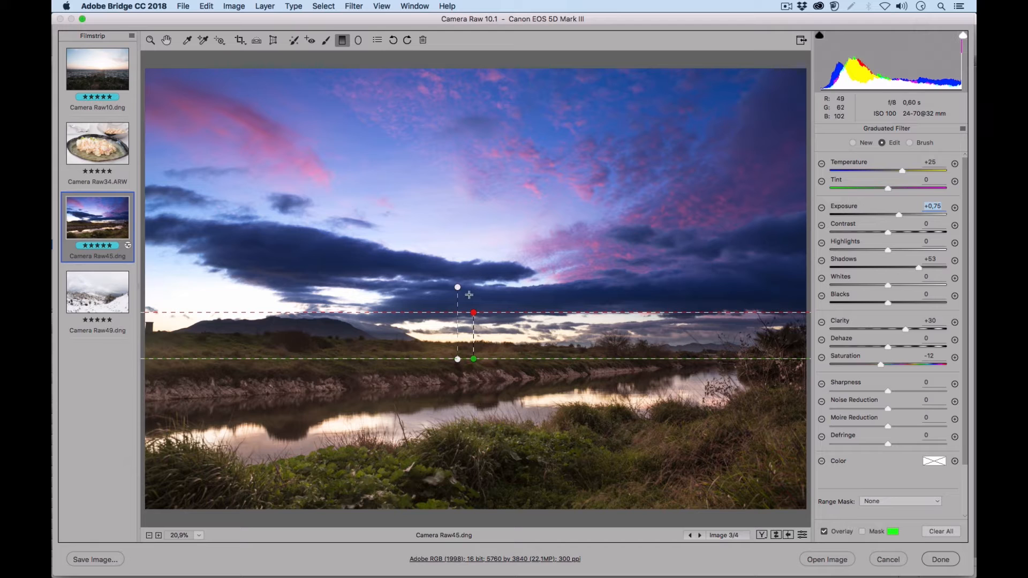
Hide the filter overlay and repeatedly compare the two graduated filters with the photo's default settings
click(824, 531)
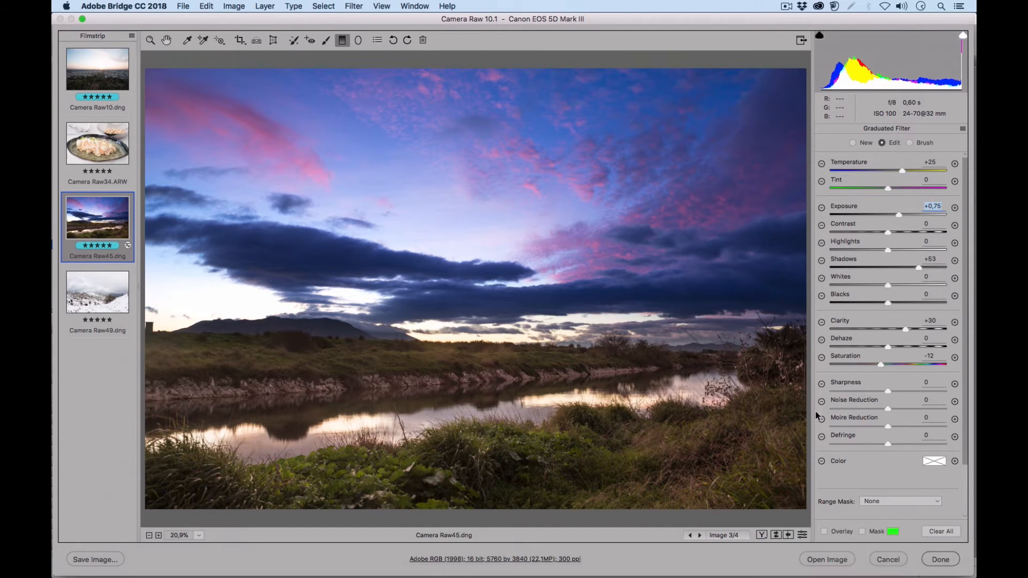
click(802, 535)
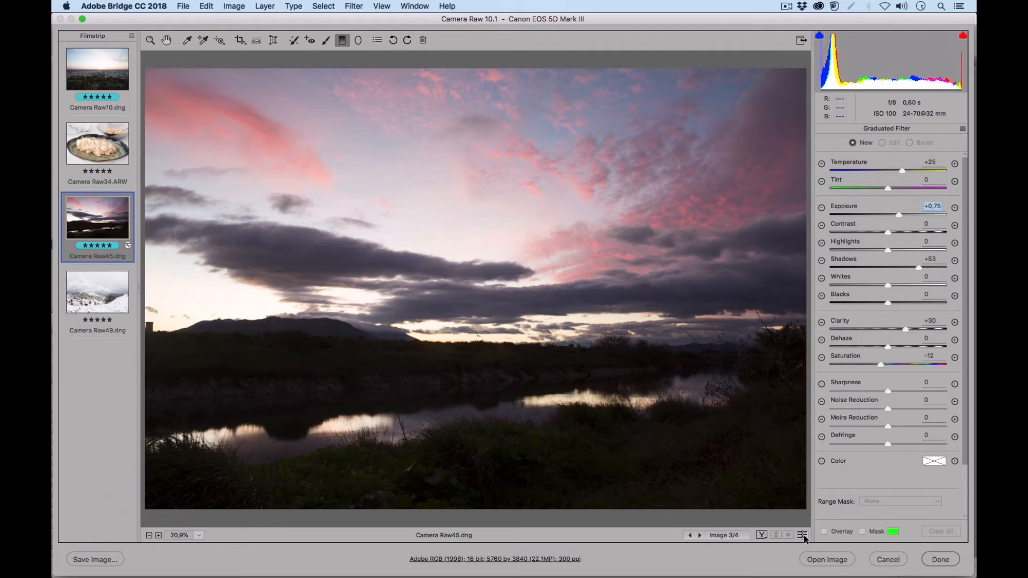
click(802, 535)
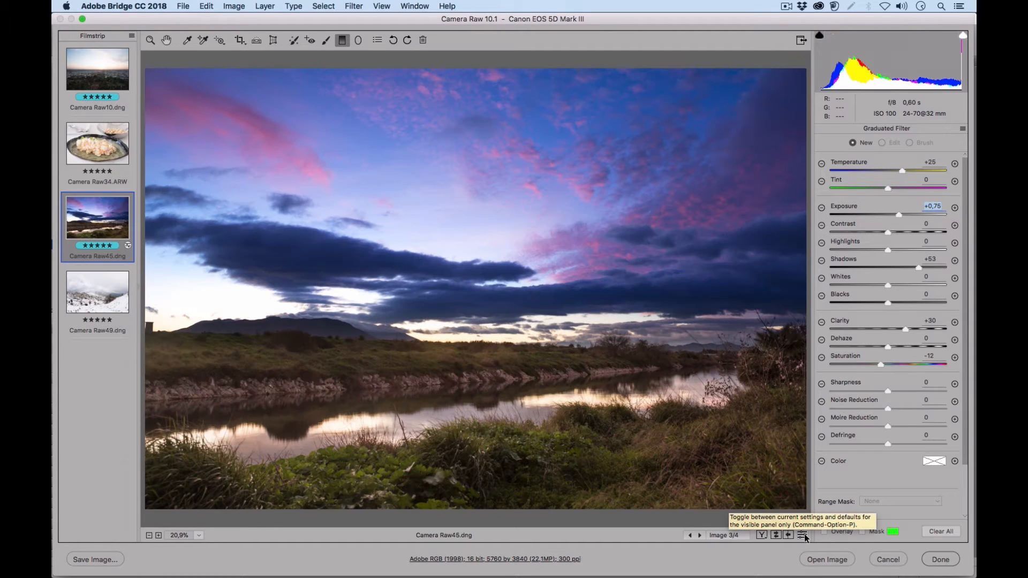
click(802, 535)
click(803, 535)
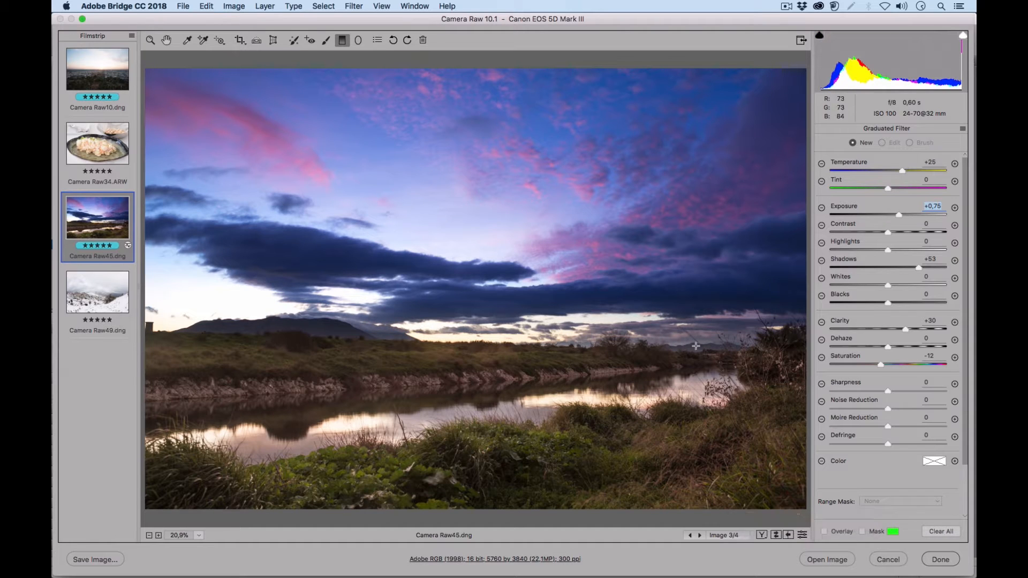
click(802, 536)
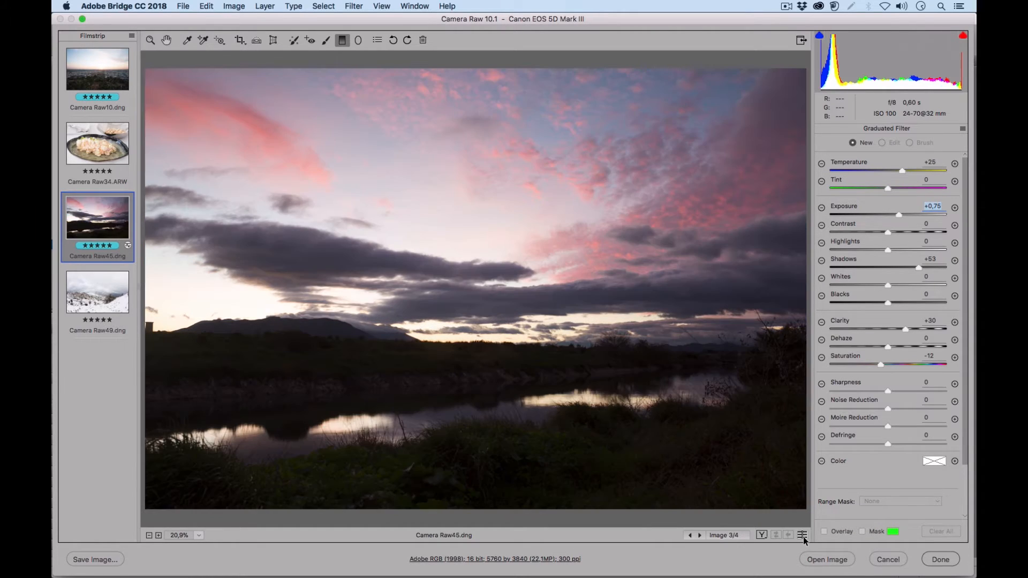
click(803, 537)
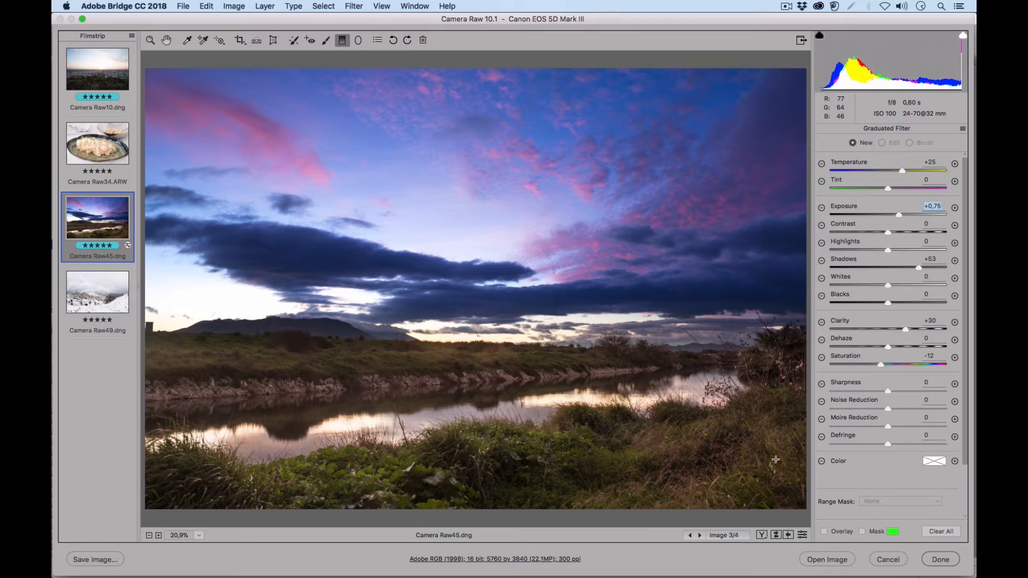
click(802, 536)
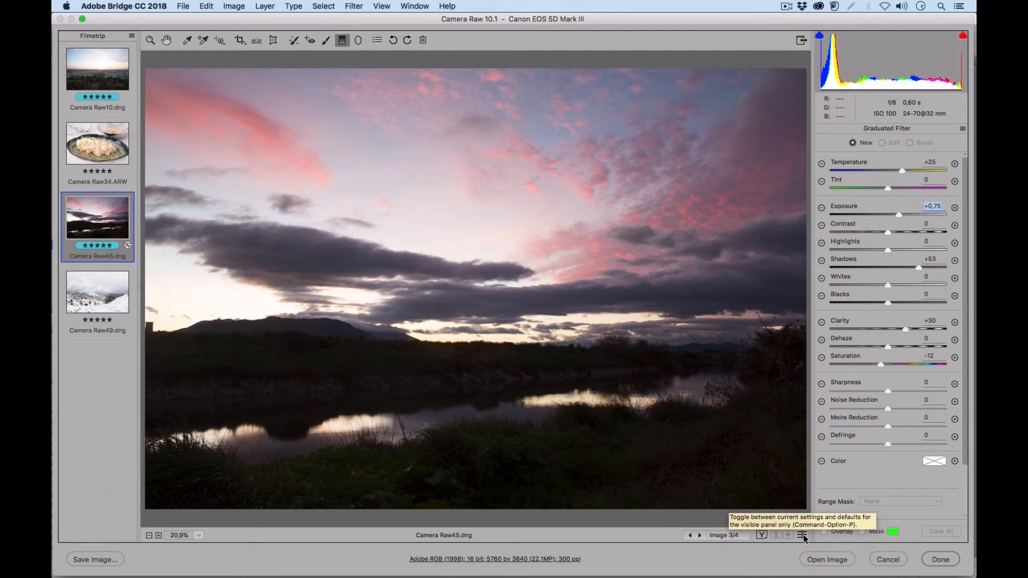
click(802, 536)
click(803, 537)
click(803, 536)
click(803, 536)
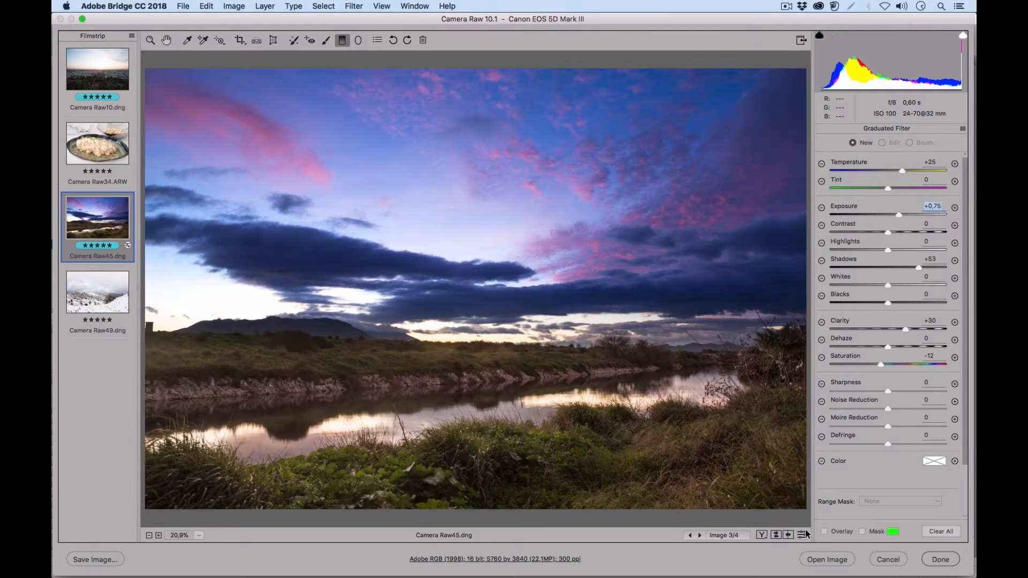
click(803, 536)
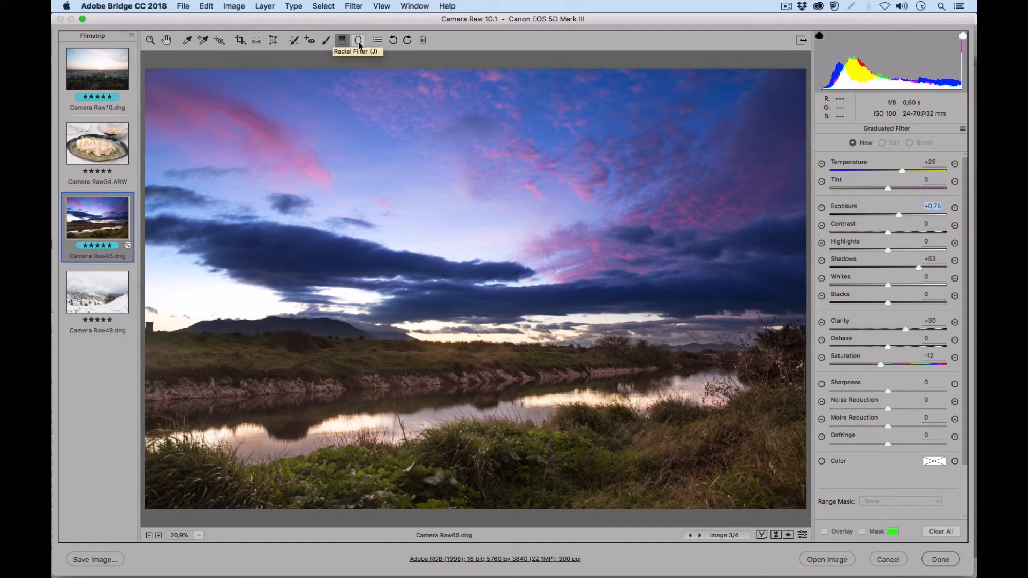
Set the whole photo's clarity to +13 and save the result as a snapshot named "Revelada con F graduado"
click(166, 42)
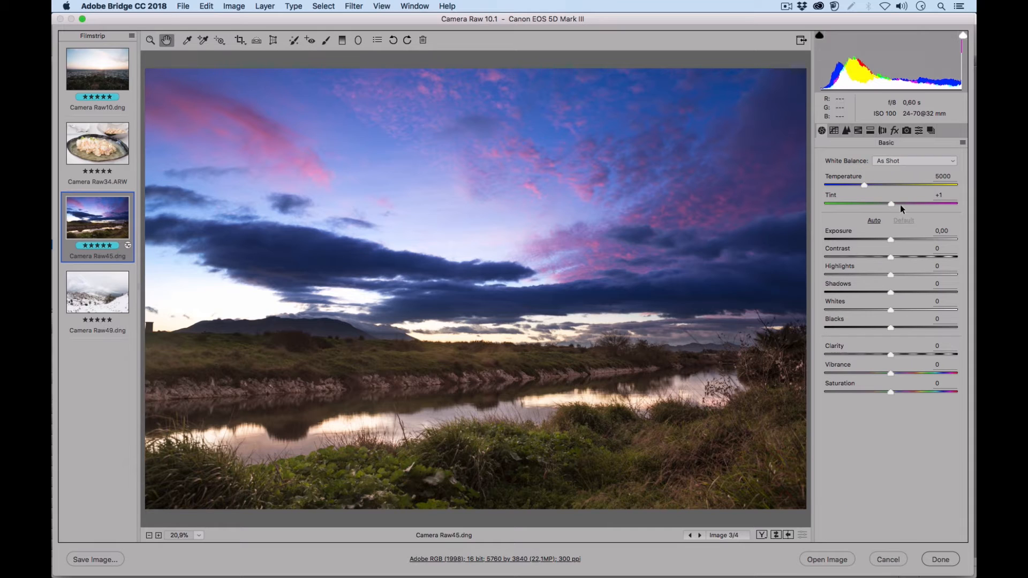
drag(892, 355, 899, 351)
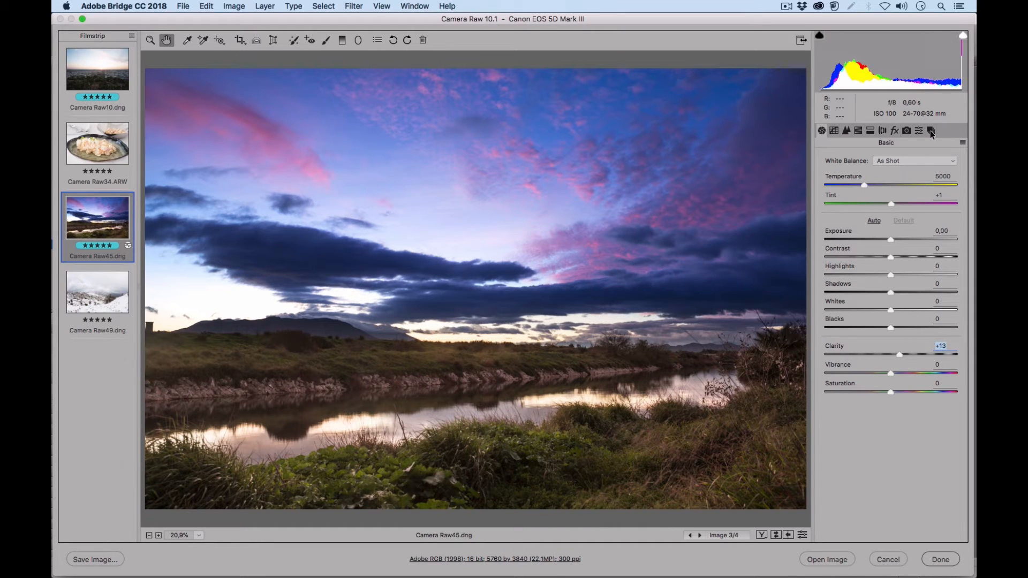
click(930, 131)
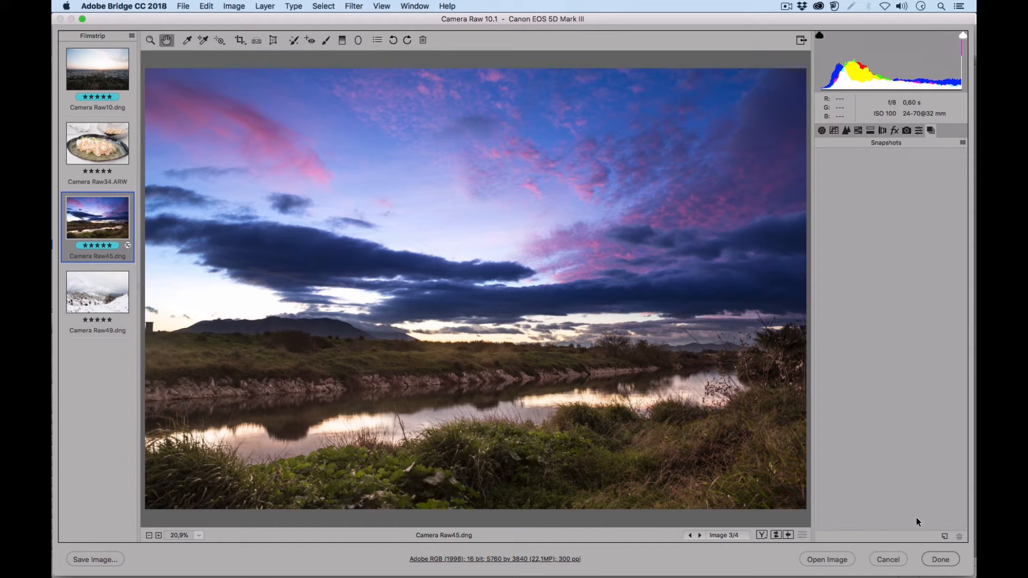
click(944, 536)
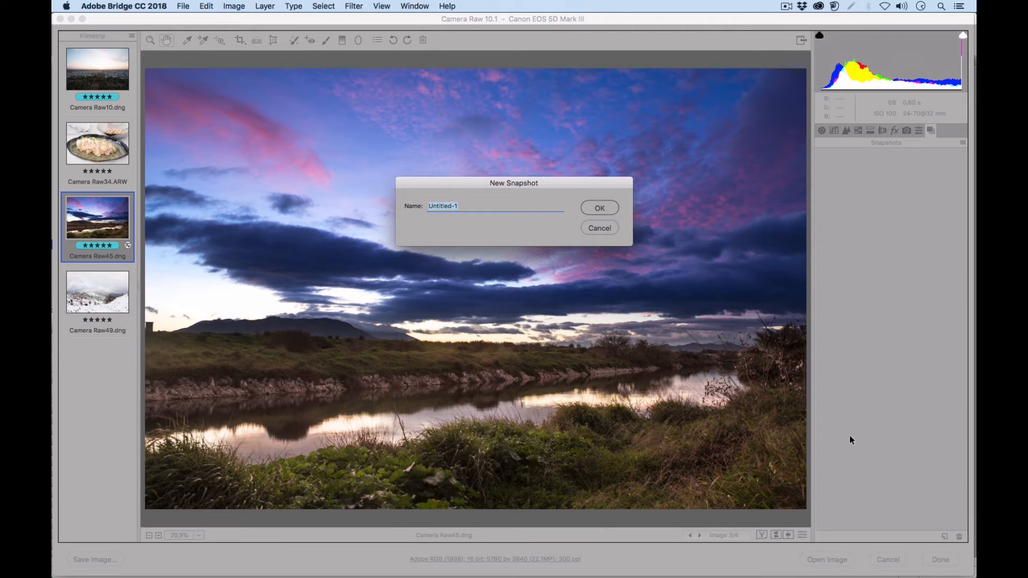
text(Revelada con F graduado)
click(599, 208)
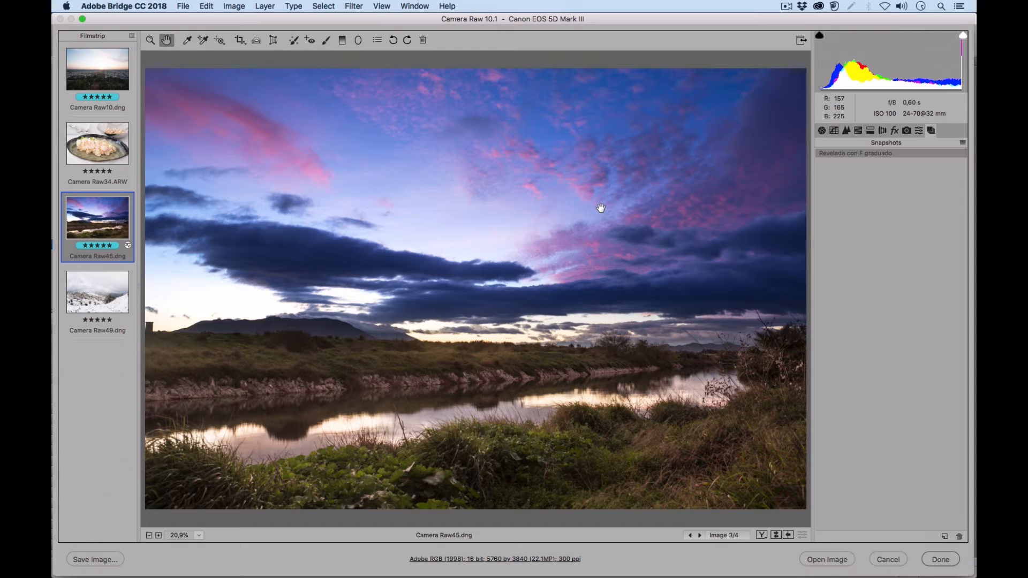
Apply the Camera Raw Defaults to the photo and save that state as a snapshot named "Original"
click(961, 142)
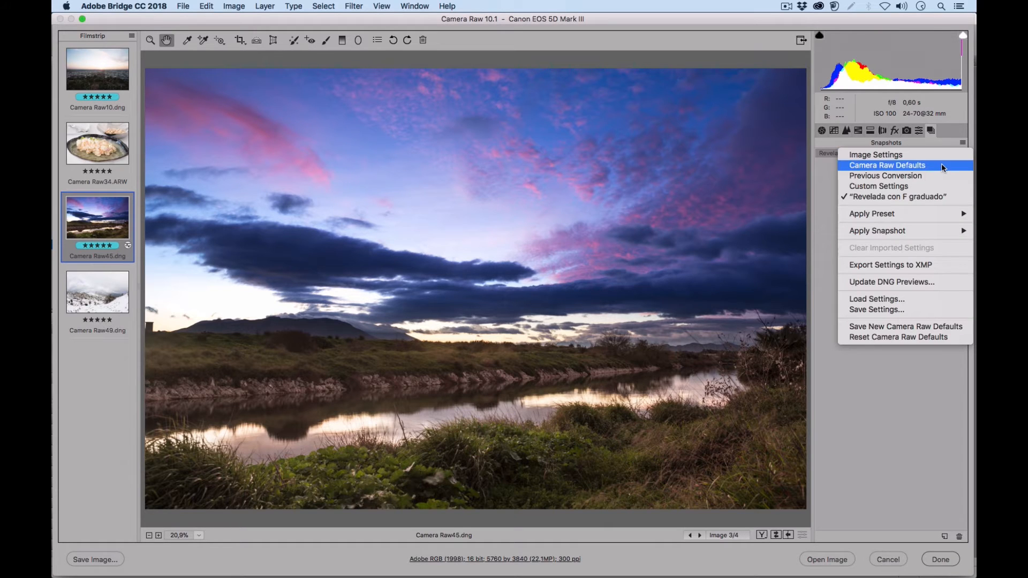
click(877, 165)
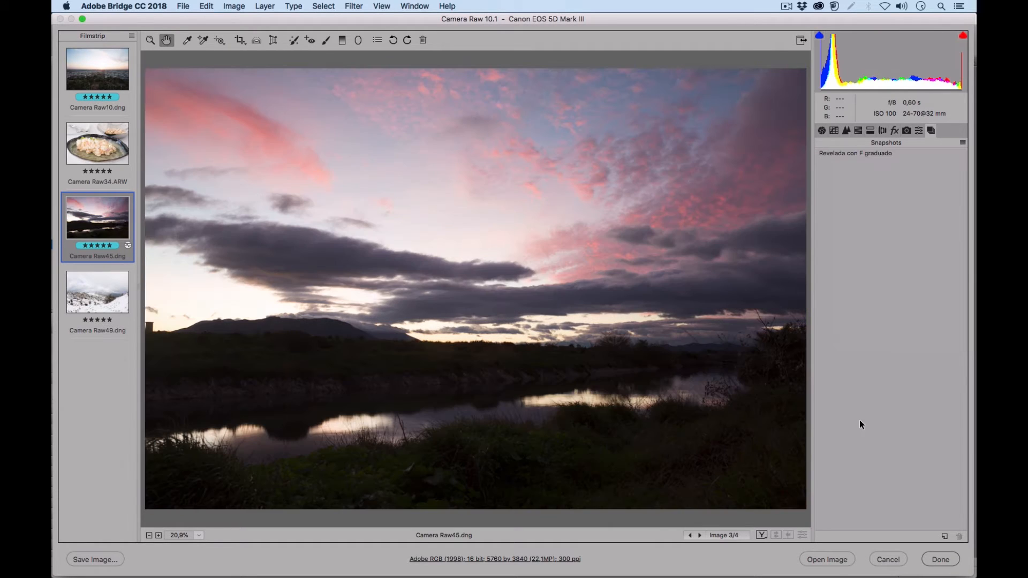
click(944, 536)
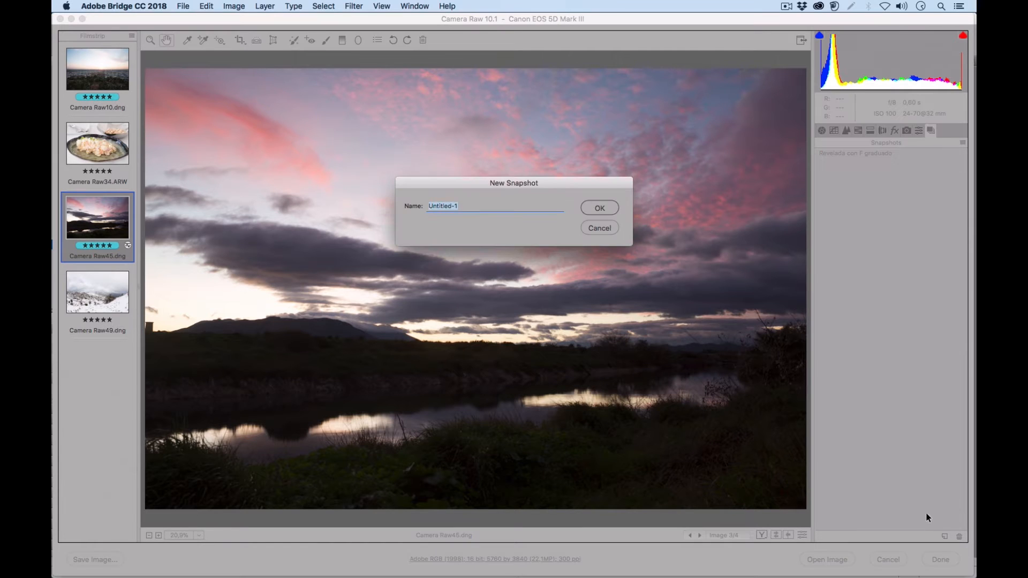
text(Ort)
key(BackSpace)
click(601, 207)
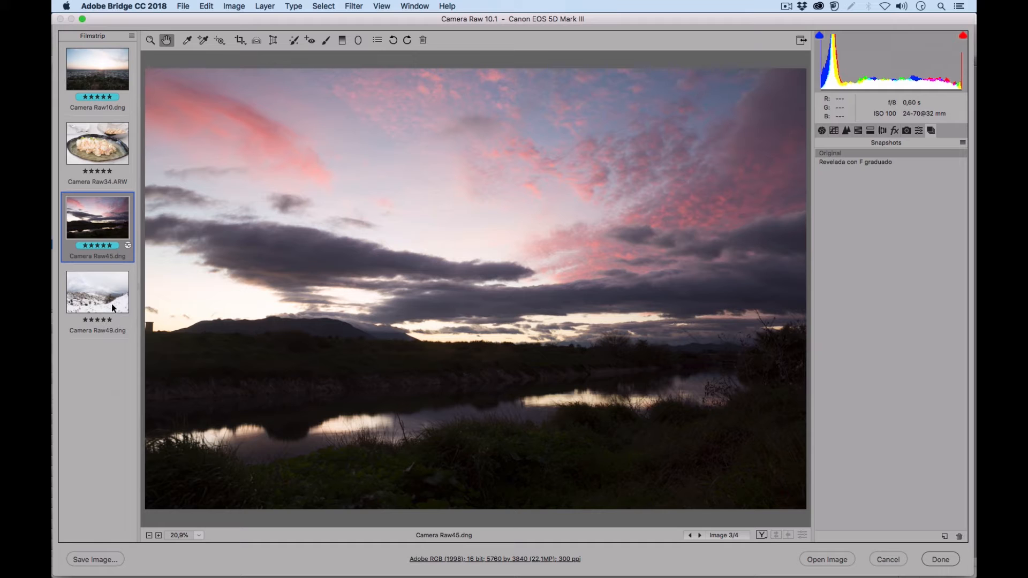
Open Camera Raw10.dng, draw a graduated filter from the sky down to just below the horizon, and show its overlay and mask
click(98, 90)
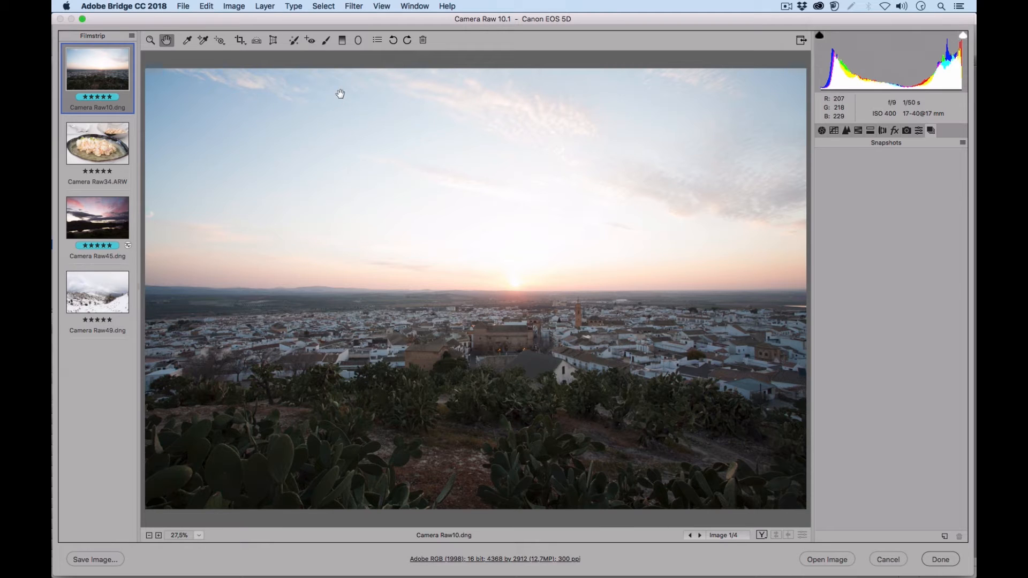
click(342, 40)
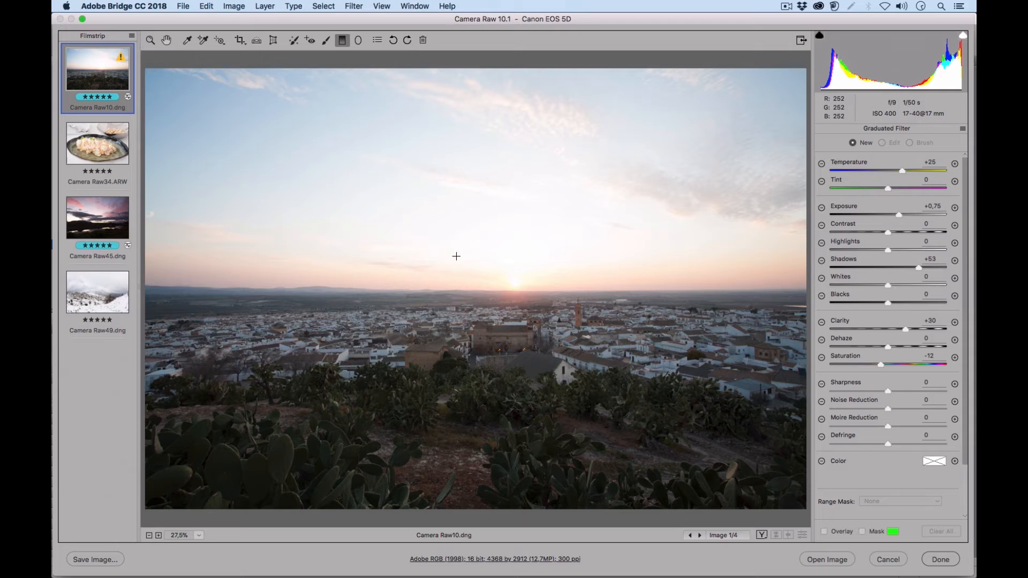
drag(456, 256, 458, 305)
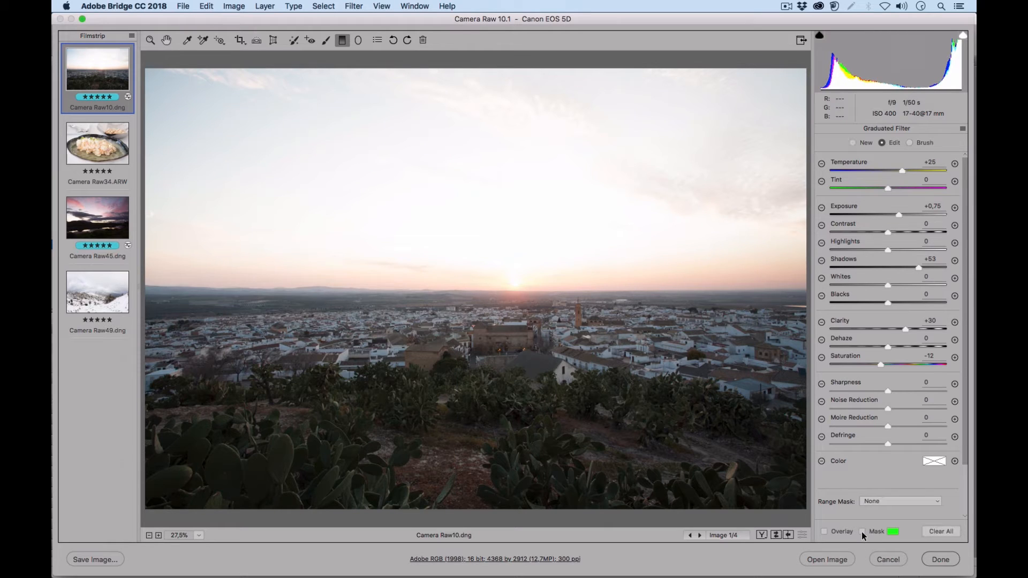
click(823, 531)
click(862, 532)
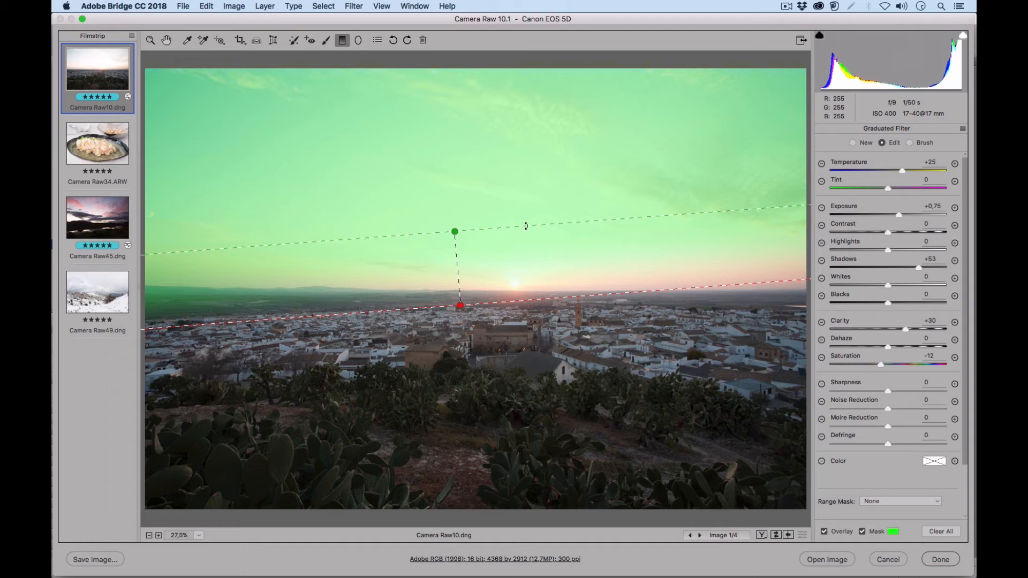
Level the graduated filter to horizontal, move its start line to just above the horizon, and hide its mask and overlay
drag(525, 226, 530, 232)
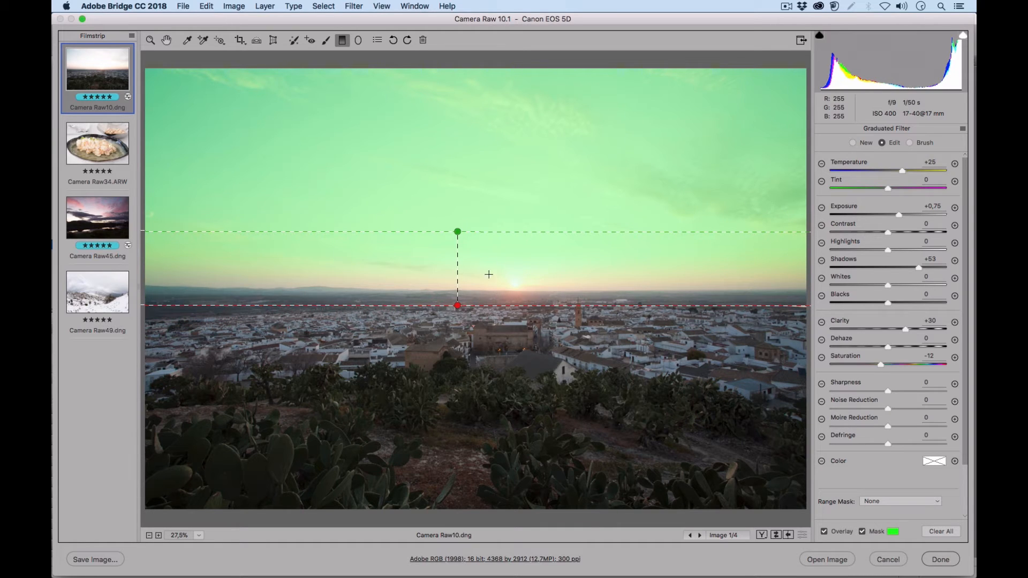
drag(468, 231, 472, 274)
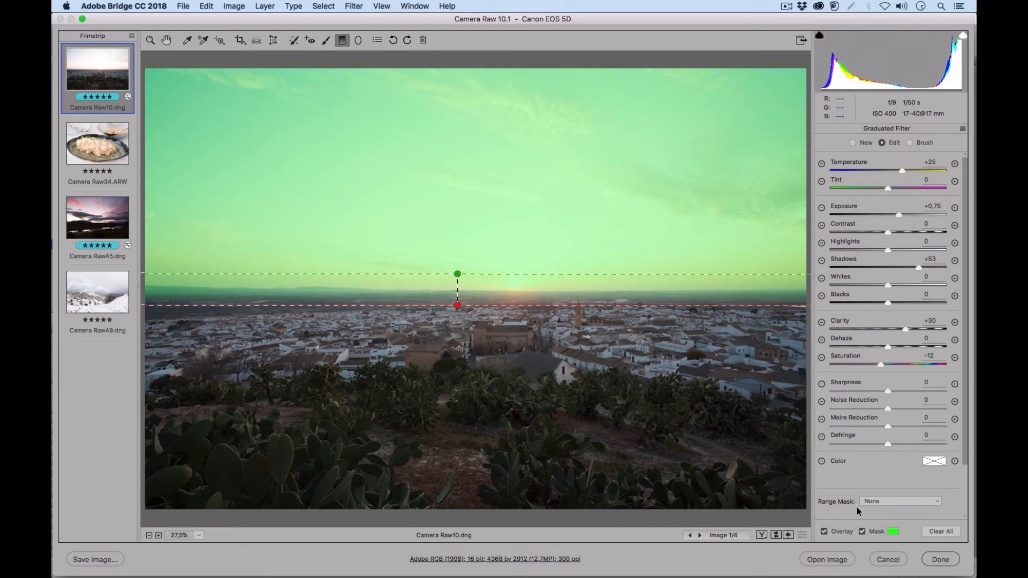
click(862, 532)
click(824, 532)
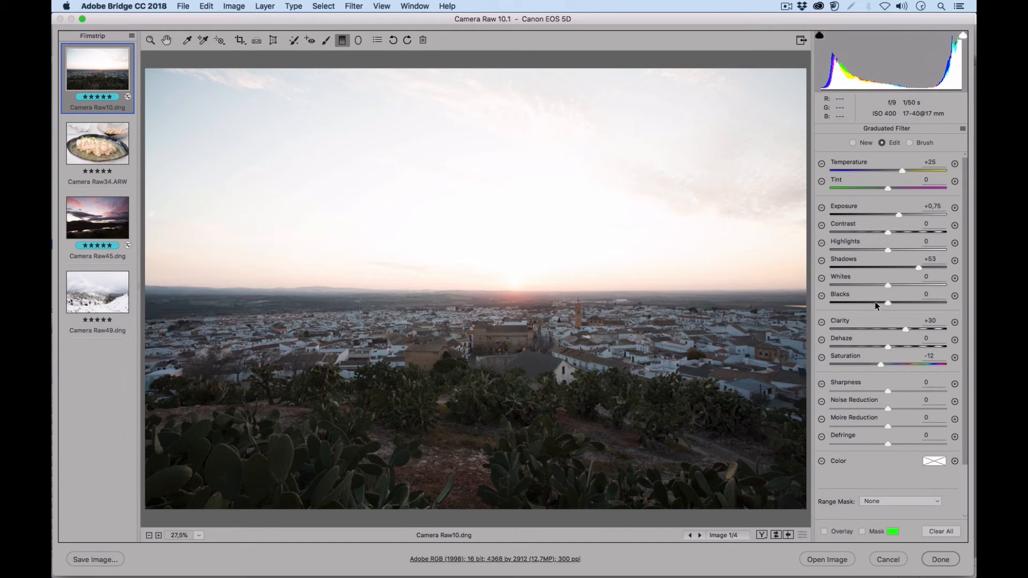
Reset the local correction settings and set the graduated filter's exposure to -1.50, highlights to -62, whites to -43 and temperature to -45
click(962, 129)
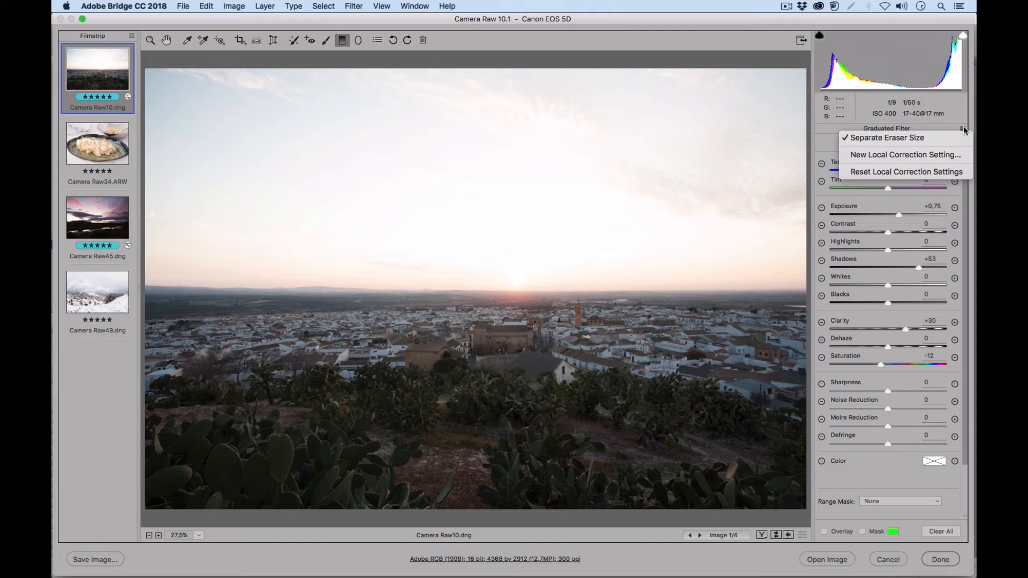
click(941, 169)
drag(890, 215, 851, 250)
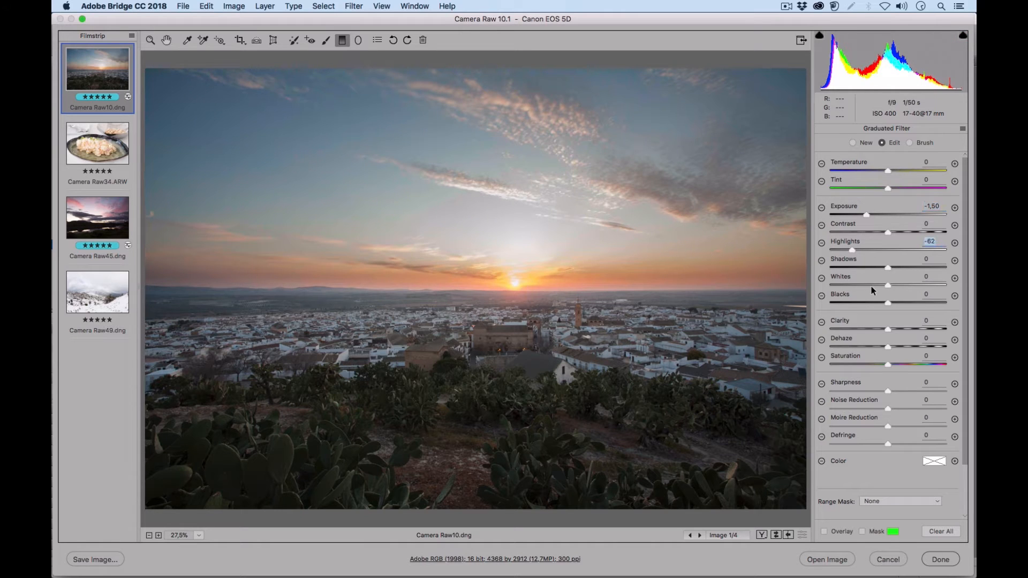
drag(871, 286, 862, 284)
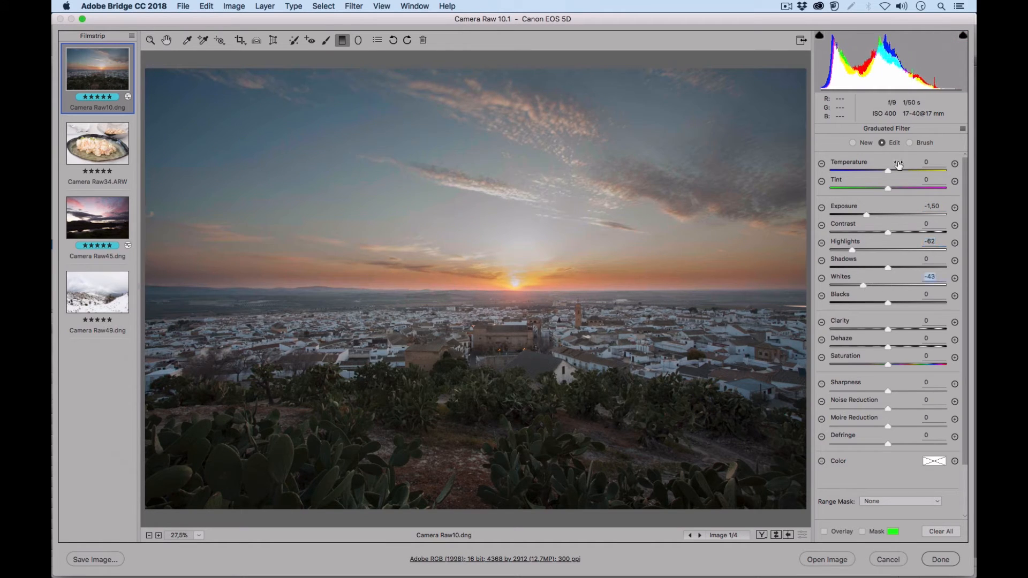
drag(888, 170, 862, 169)
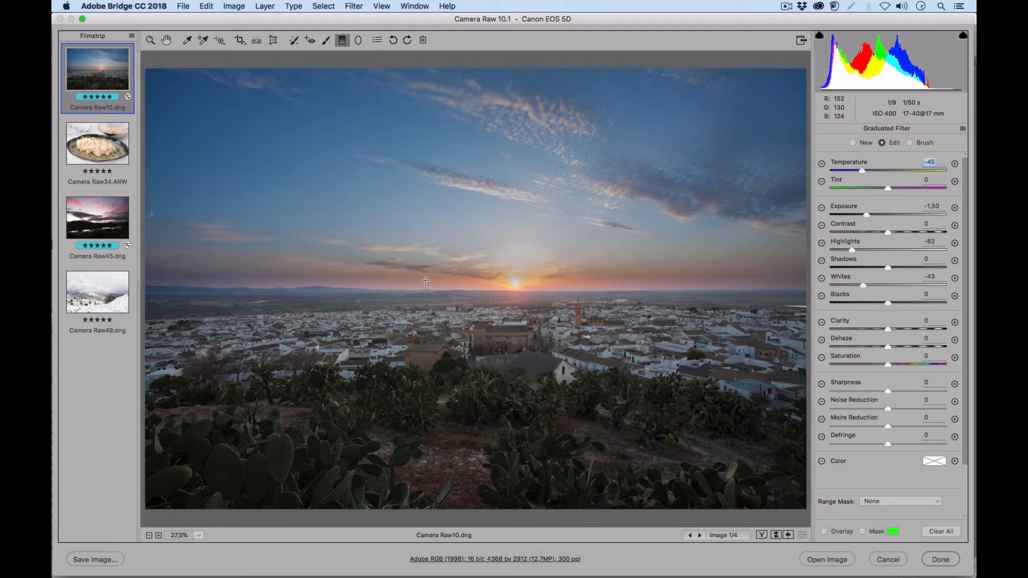
Show the filter overlay, shift both boundary lines of the graduated filter slightly lower around the horizon, and hide the overlay again
click(824, 532)
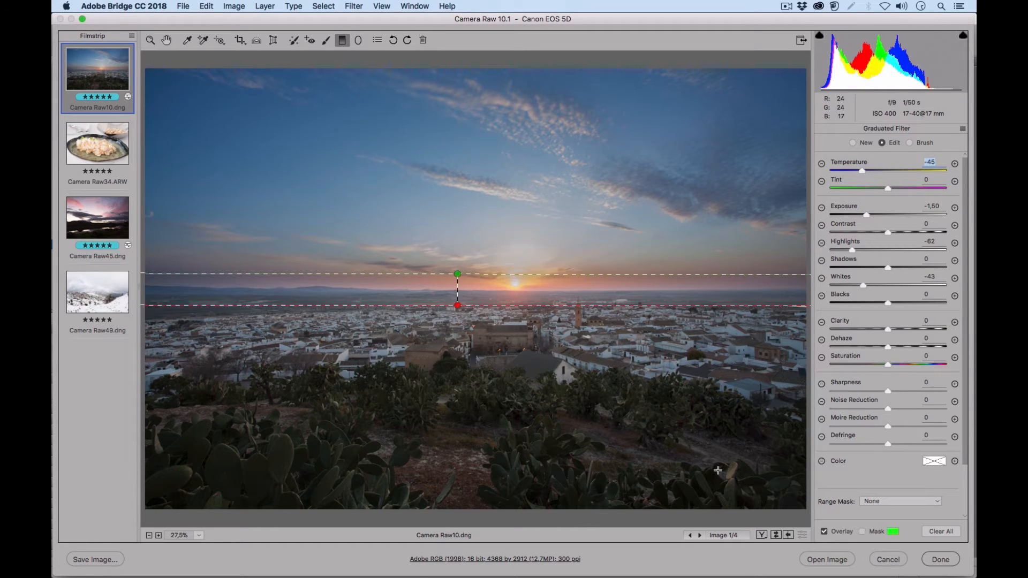
mouse_move(468, 306)
mouse_down()
mouse_move(467, 297)
mouse_move(466, 316)
mouse_up()
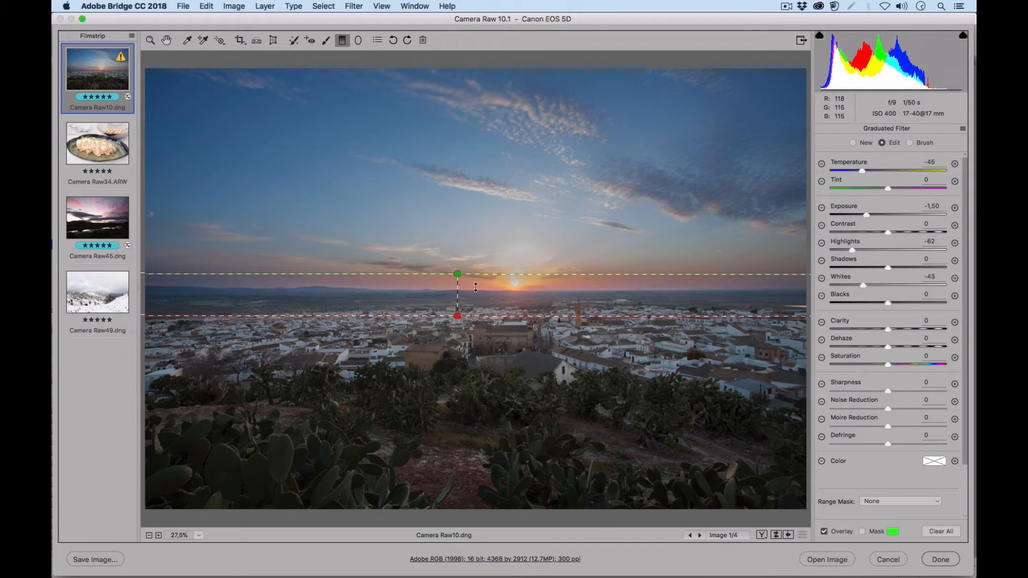
drag(466, 274, 466, 278)
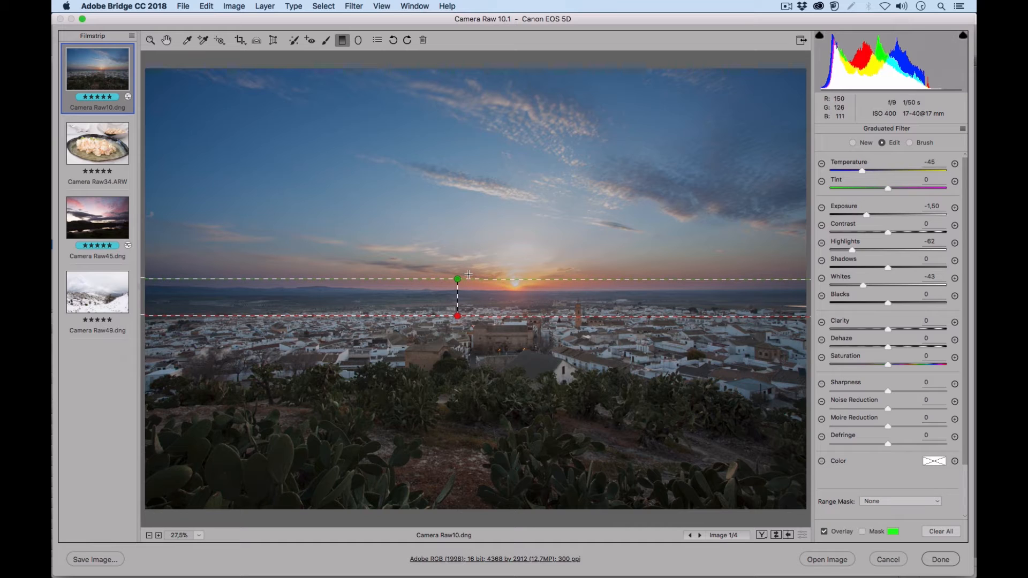
click(824, 531)
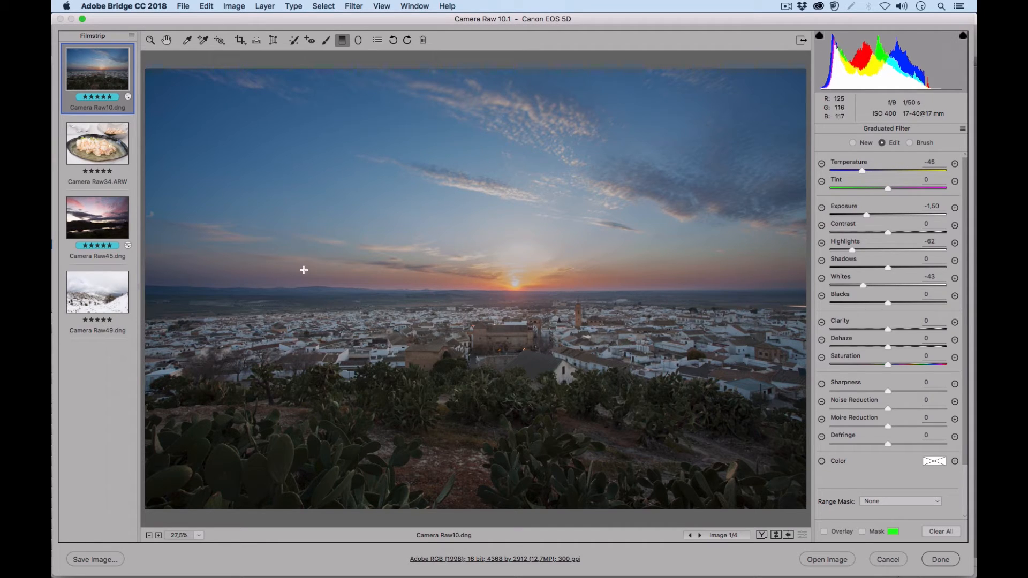
Clear the graduated filter and set the whole photo's highlights to -73, whites to -61 and exposure to -0.35
click(942, 531)
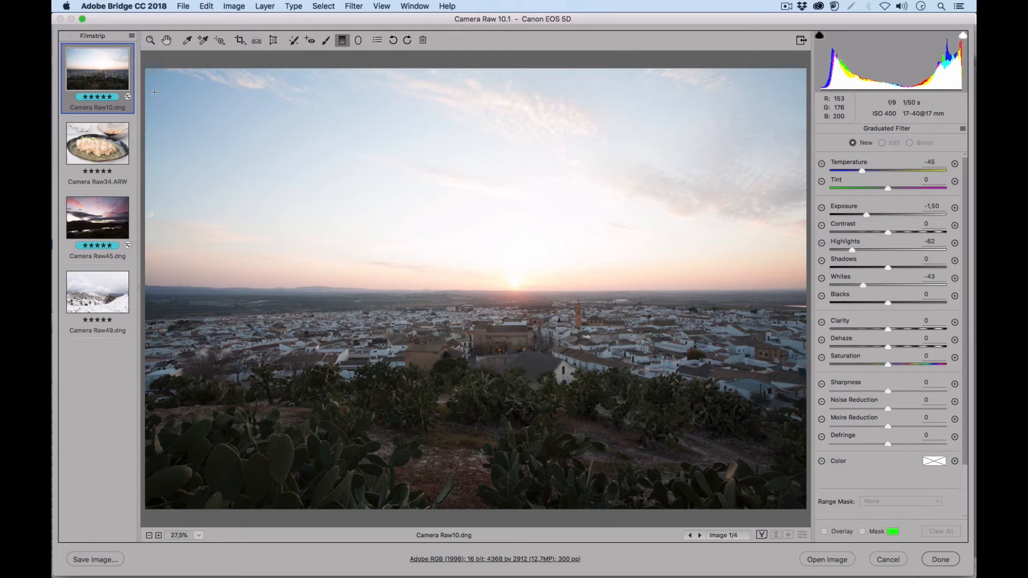
click(167, 40)
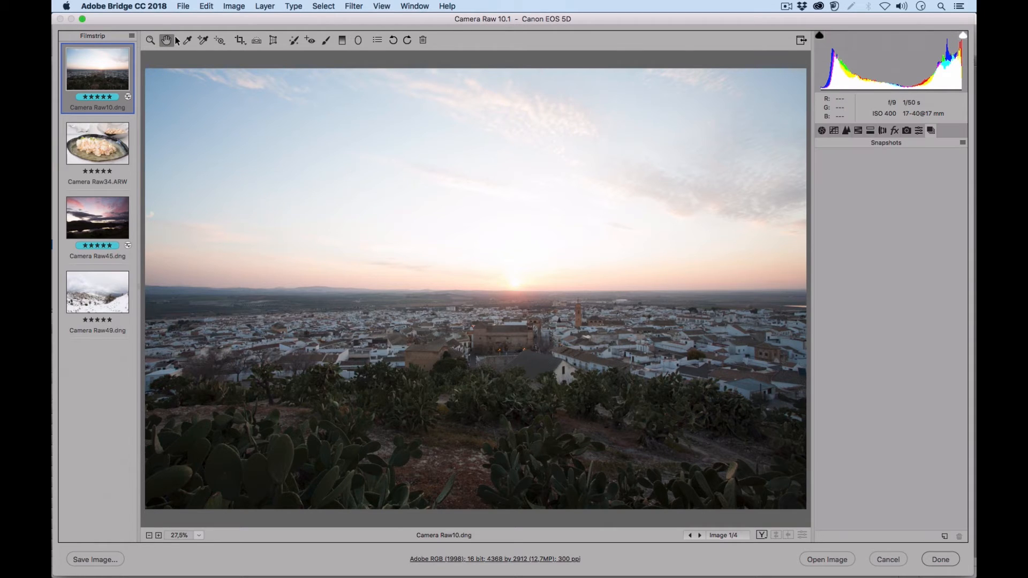
click(821, 131)
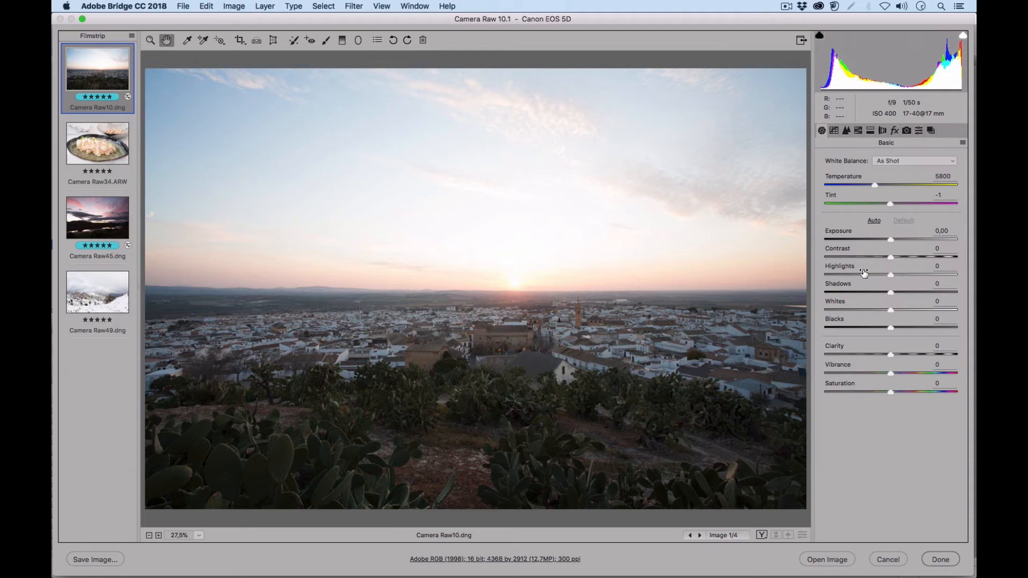
drag(863, 273, 841, 272)
drag(890, 309, 852, 308)
drag(890, 239, 887, 239)
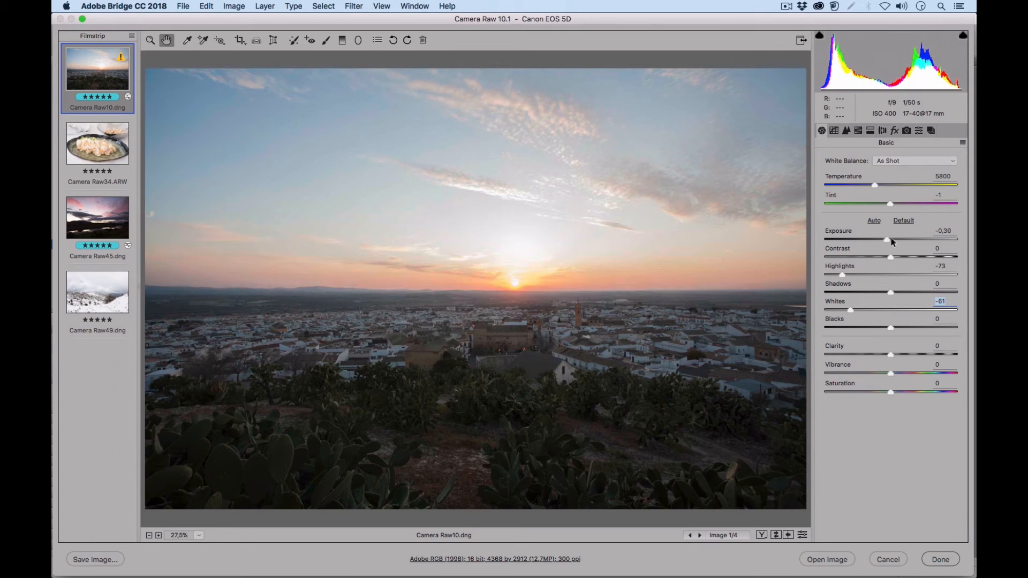
Set the whole photo's temperature to 5400, clarity to +13 and vibrance to +31
drag(875, 185, 869, 185)
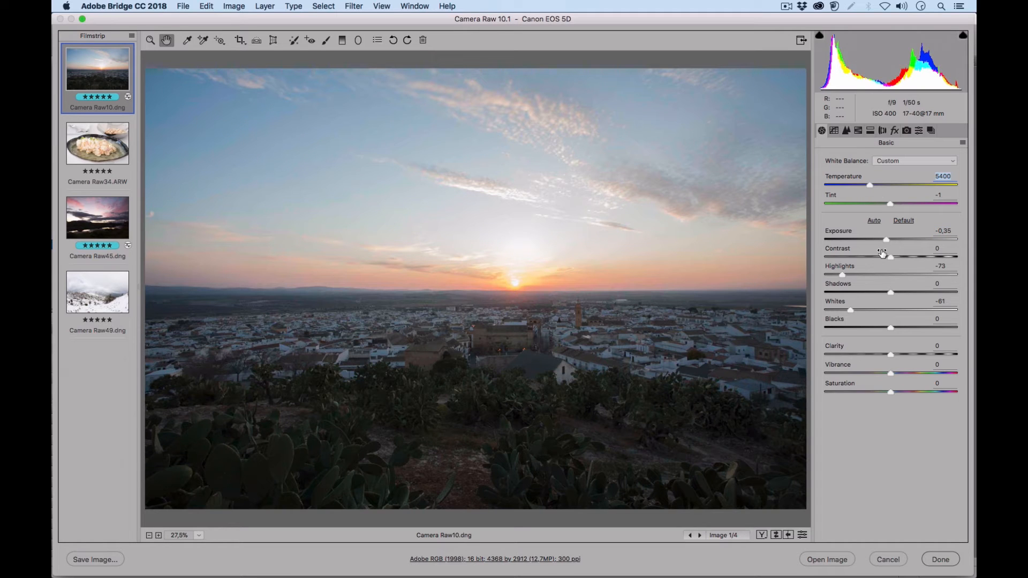
click(899, 354)
drag(898, 372, 913, 374)
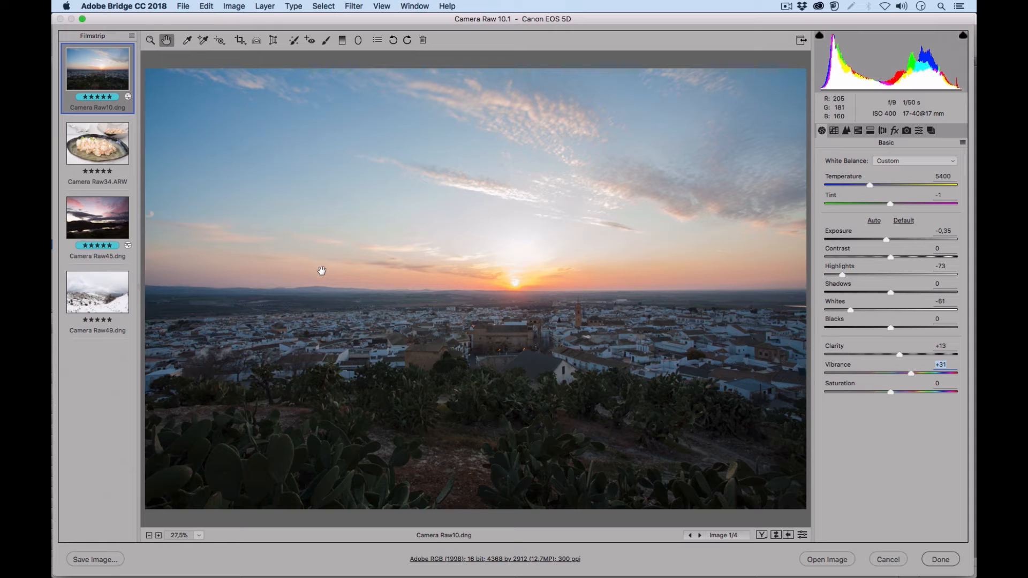
Draw a radial filter around the sun and horizon, enlarge it into a wide ellipse and rotate it slightly
click(357, 41)
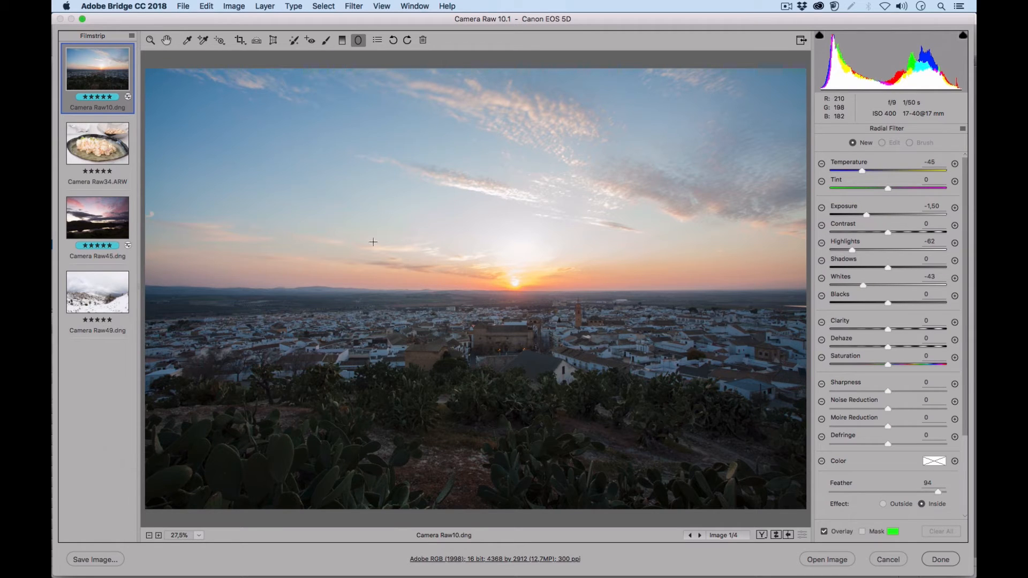
drag(455, 269, 544, 201)
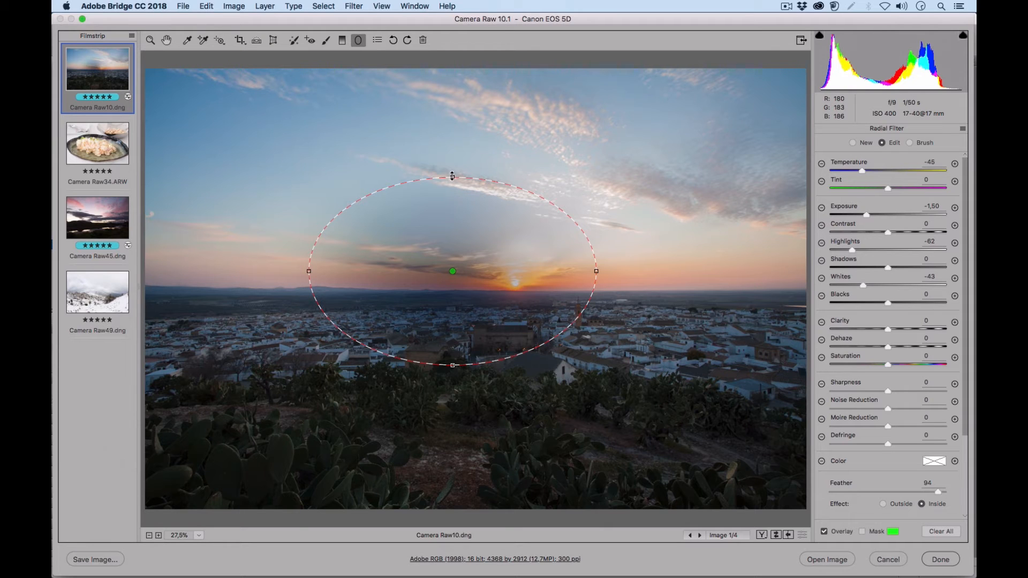
drag(452, 175, 451, 154)
drag(595, 271, 694, 247)
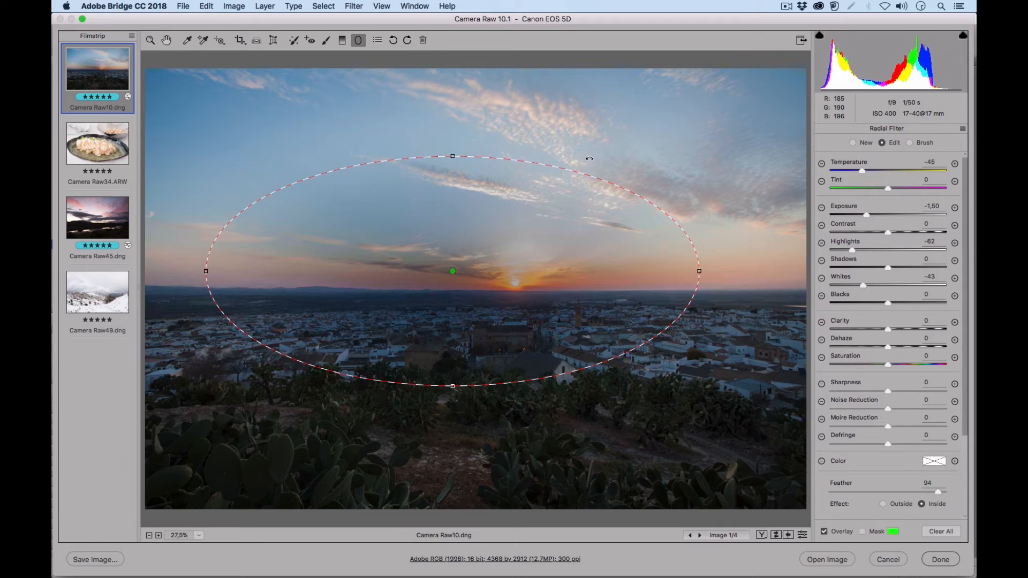
drag(588, 159, 562, 154)
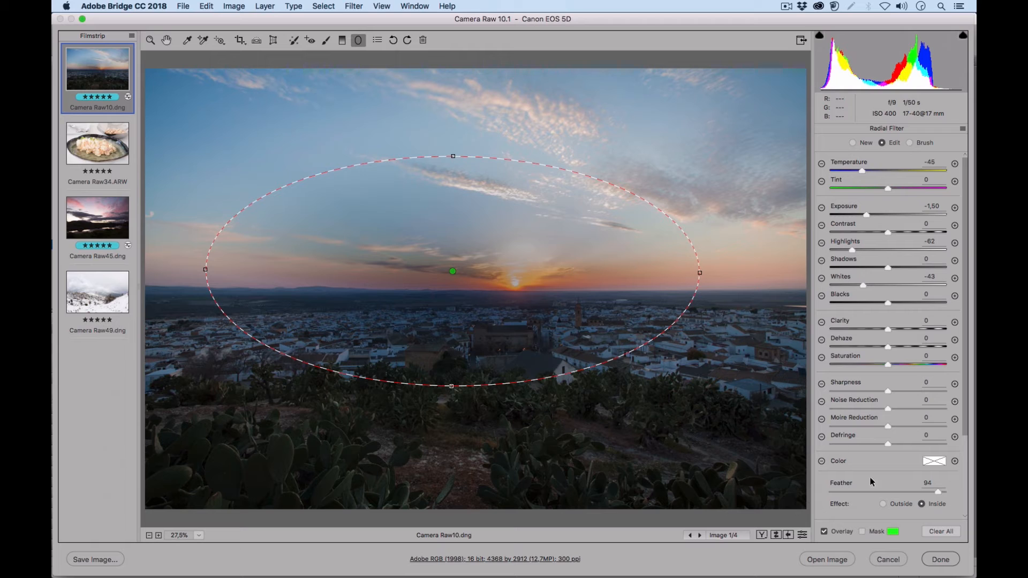
Compare the radial filter's effect applied outside and inside the ellipse, finishing with Inside
click(882, 503)
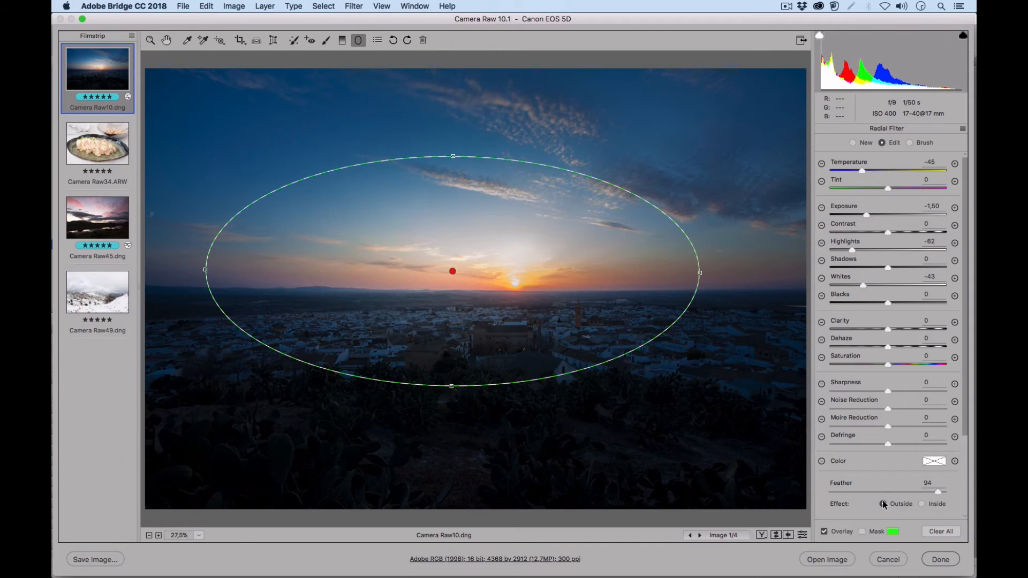
click(920, 503)
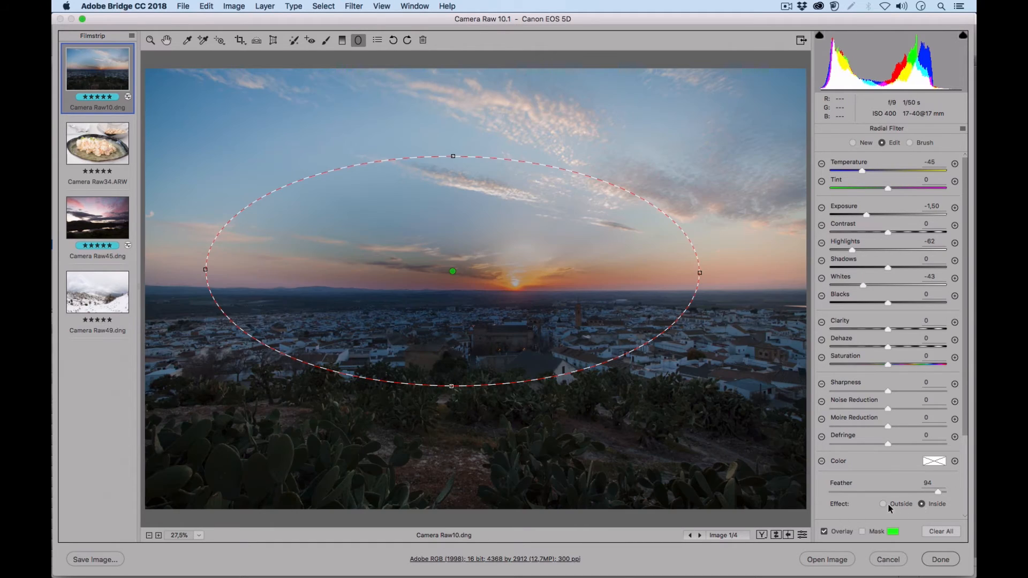
click(882, 504)
click(920, 503)
click(882, 503)
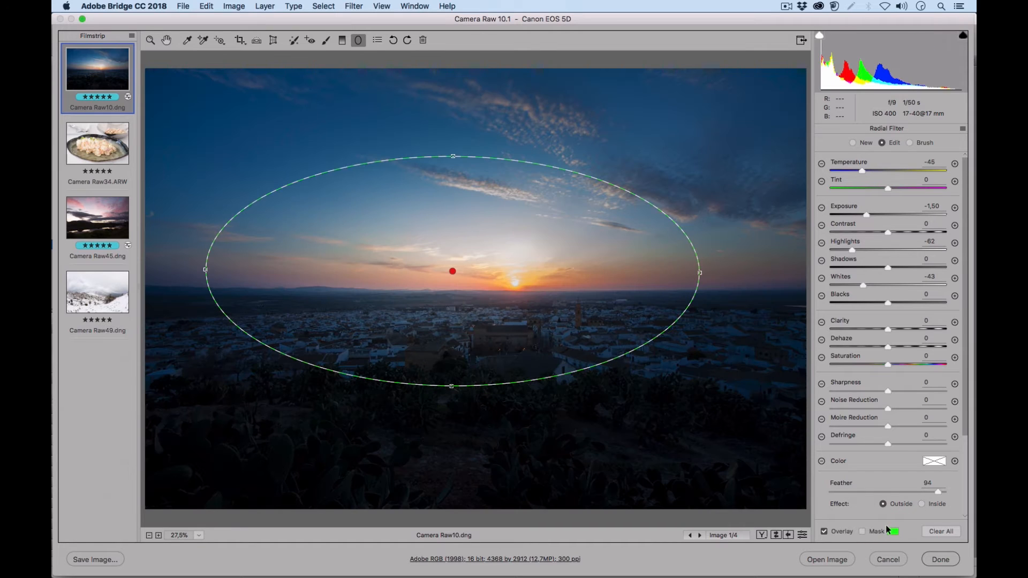
click(920, 503)
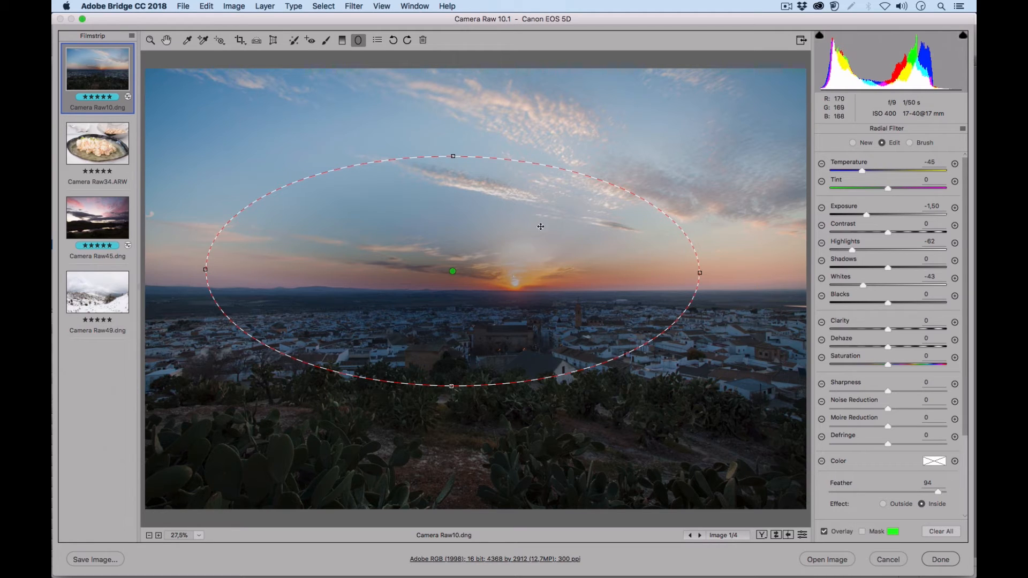
Flatten the ellipse into a thin band above the horizon, stretch it past both photo edges, and keep its effect on Inside
drag(451, 386, 452, 298)
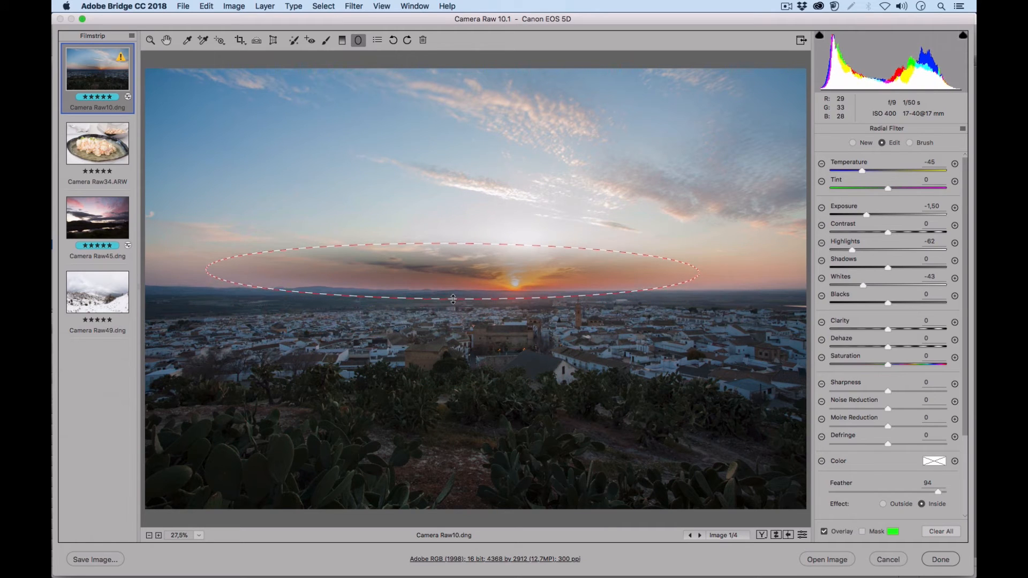
drag(452, 242, 452, 253)
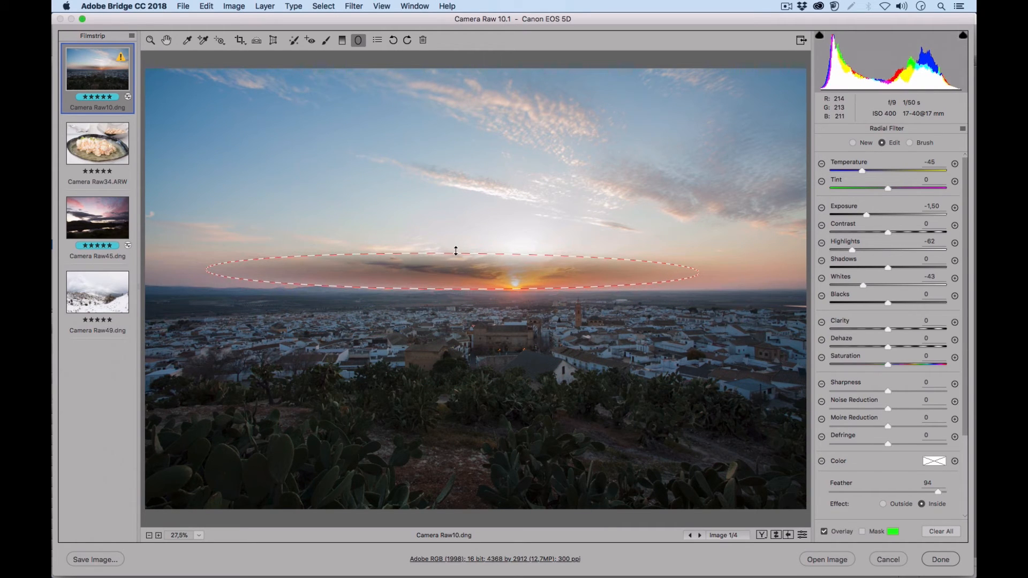
drag(699, 272, 902, 284)
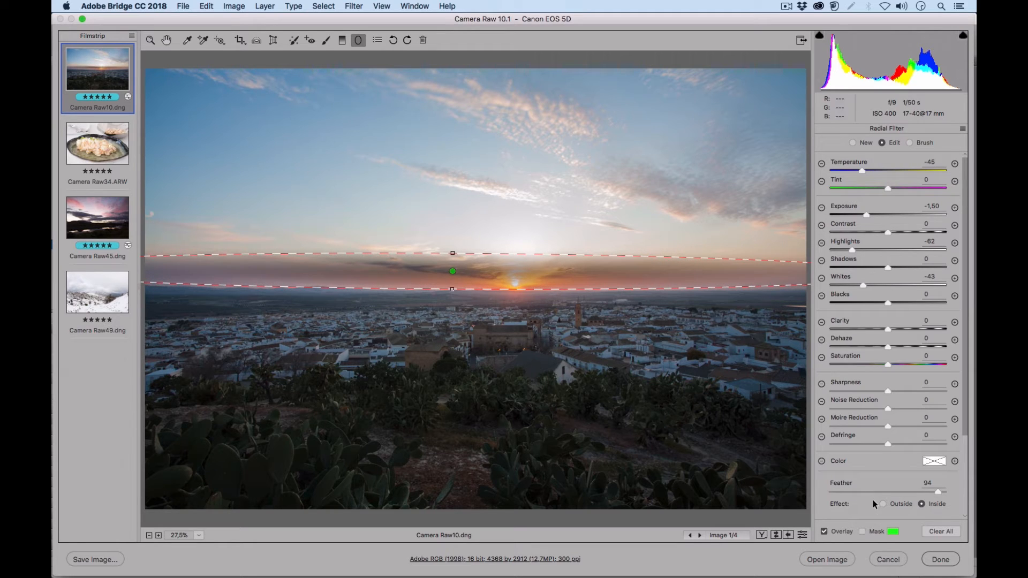
click(898, 505)
click(919, 503)
Try a feather of 3 on the radial filter, hide its overlay, and set the feather to 84
drag(904, 493, 832, 491)
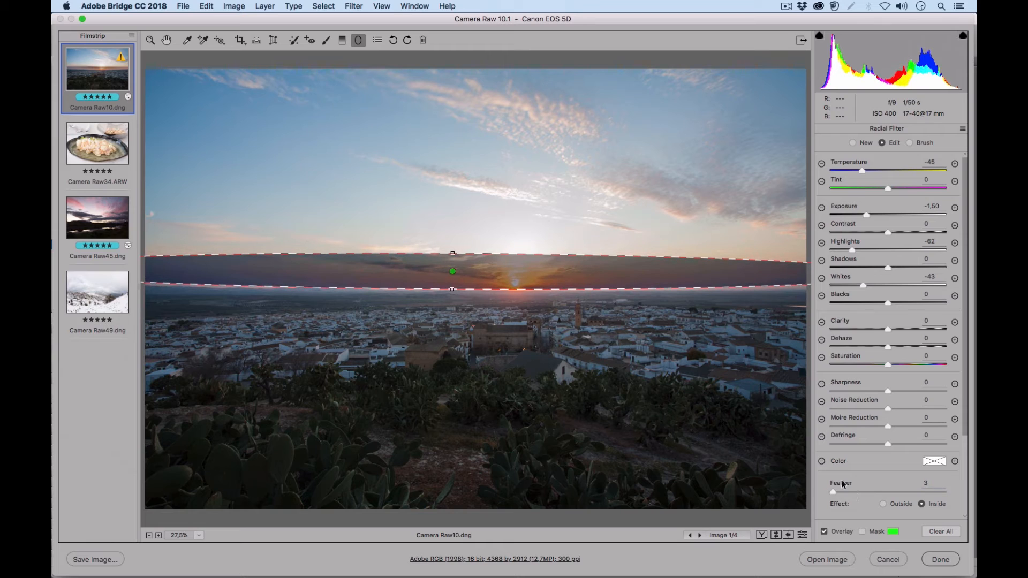
click(823, 531)
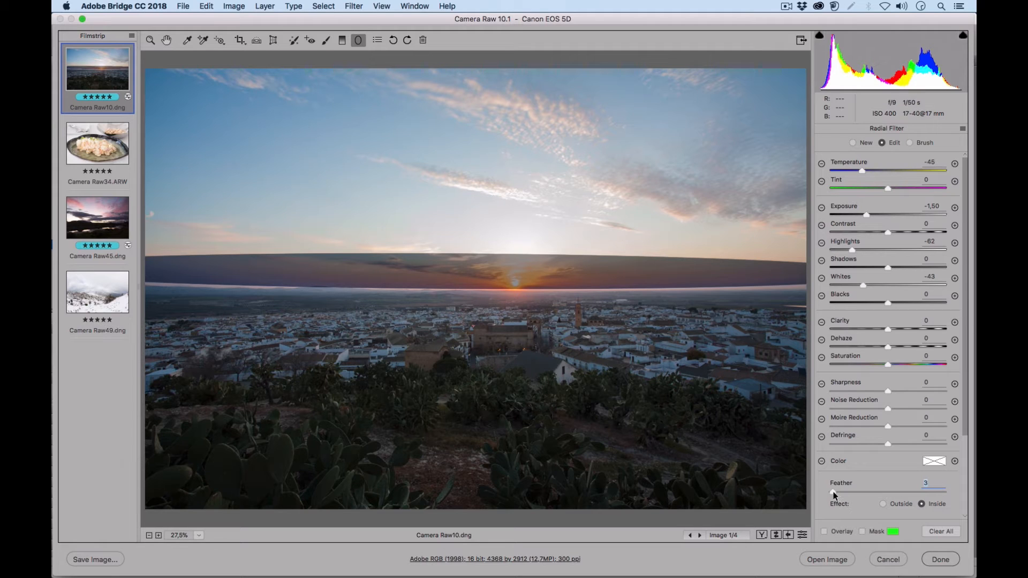
drag(833, 492, 928, 488)
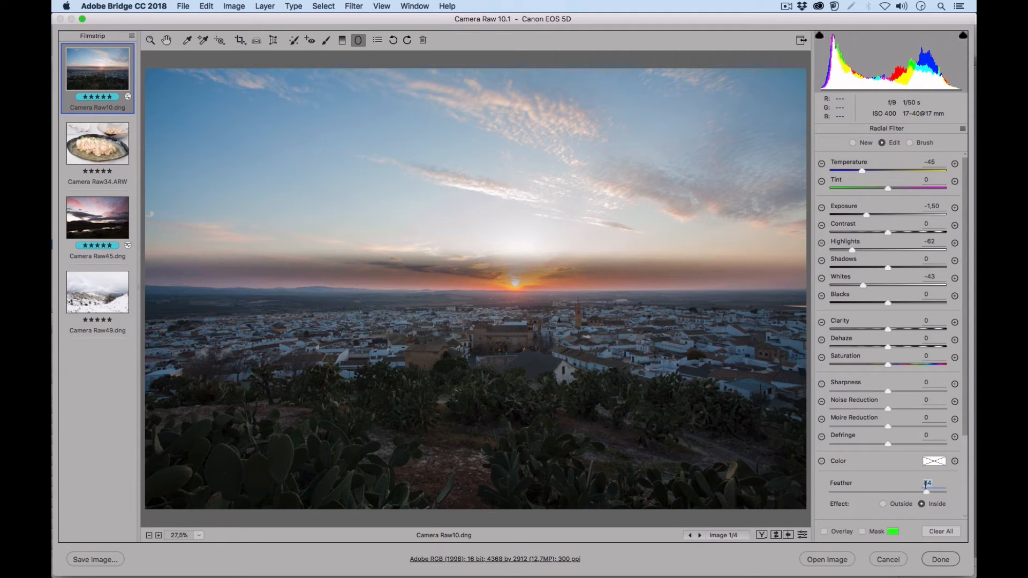
Extend the radial filter's band slightly beyond the horizon, hide its overlay, and reset its local correction settings
click(823, 531)
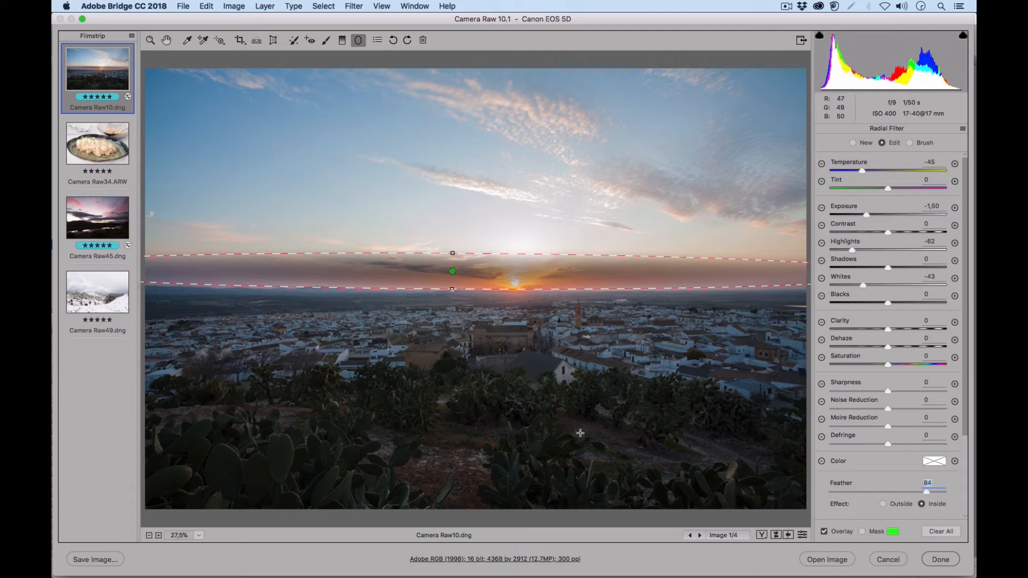
drag(453, 294, 430, 289)
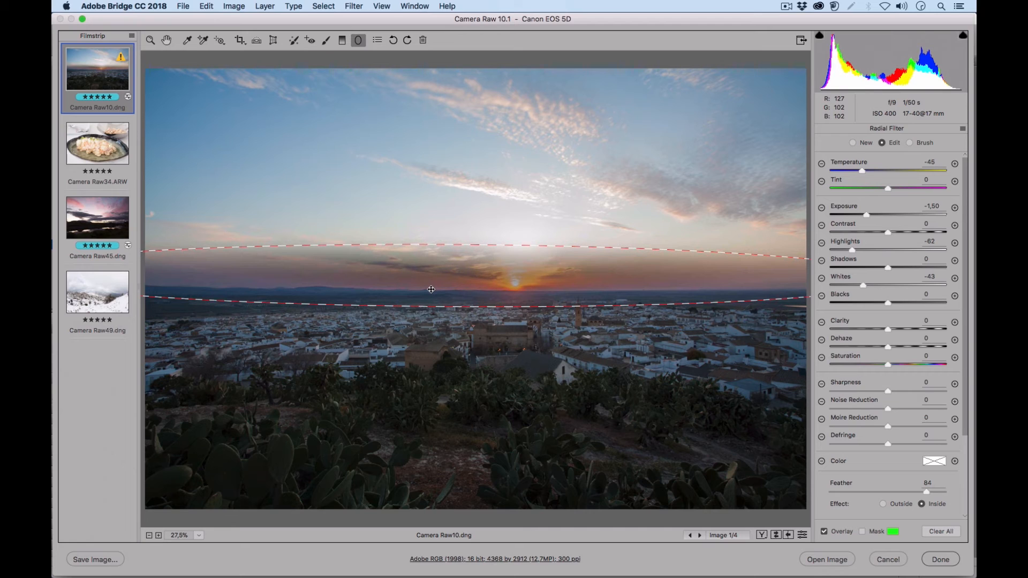
click(824, 531)
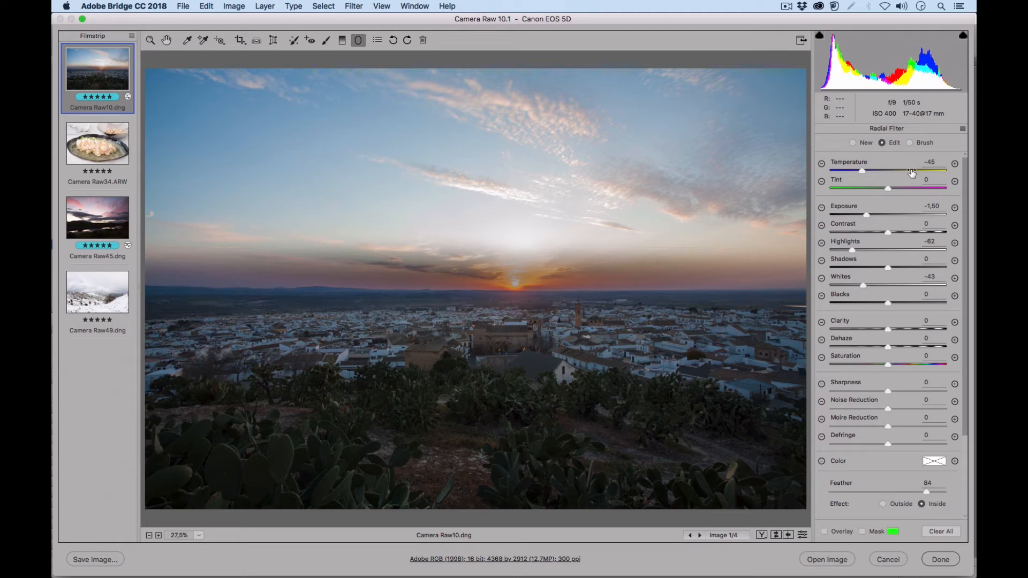
click(959, 131)
click(939, 170)
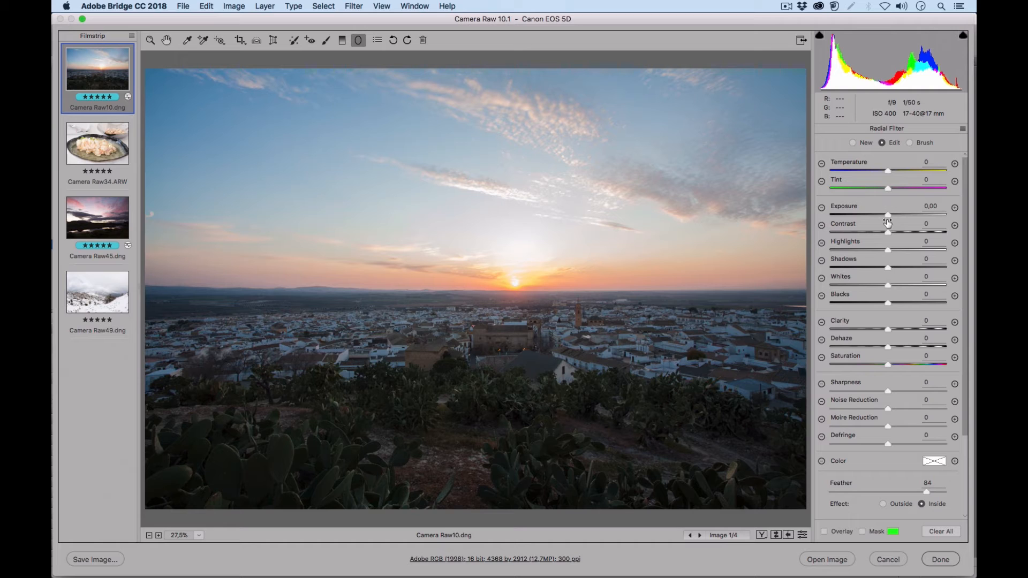
Set the radial filter's Highlights to -45, Whites to -37, Temperature to +24, Saturation to +17 and Dehaze to +13
drag(870, 247, 861, 248)
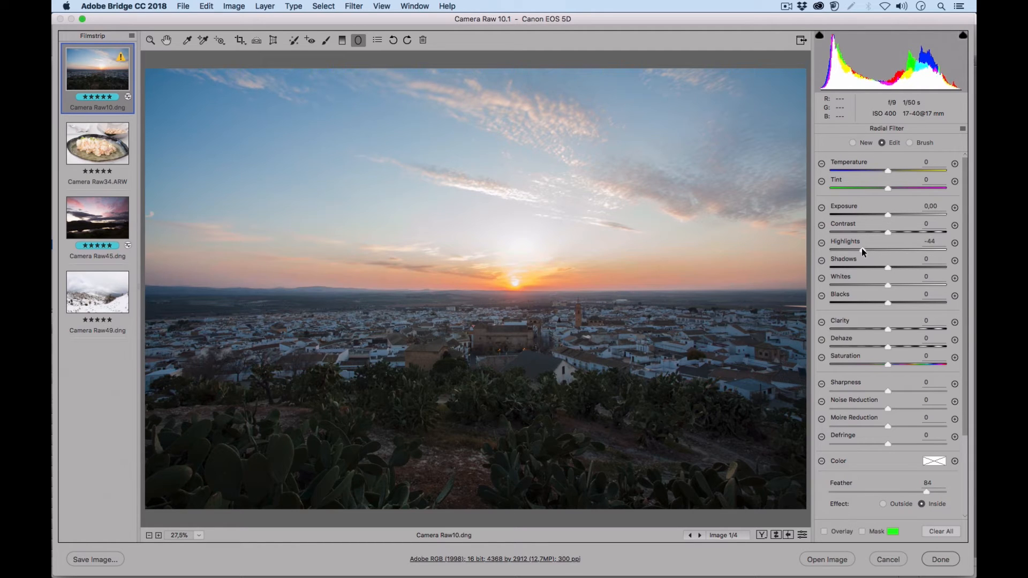
click(870, 285)
drag(870, 286, 866, 285)
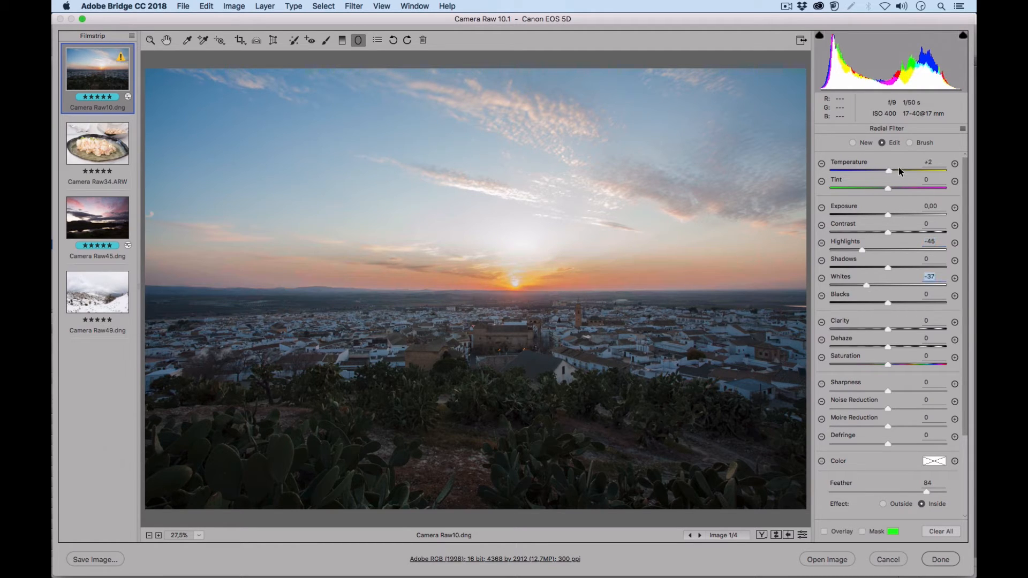
drag(899, 169, 904, 173)
mouse_move(890, 364)
mouse_down()
mouse_move(901, 365)
mouse_move(899, 346)
mouse_up()
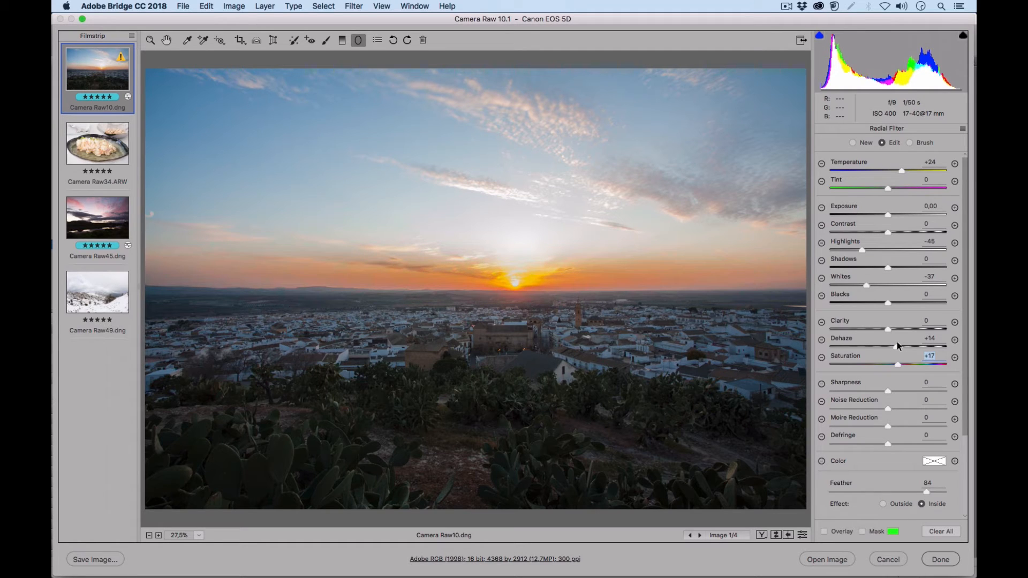
drag(897, 342, 895, 343)
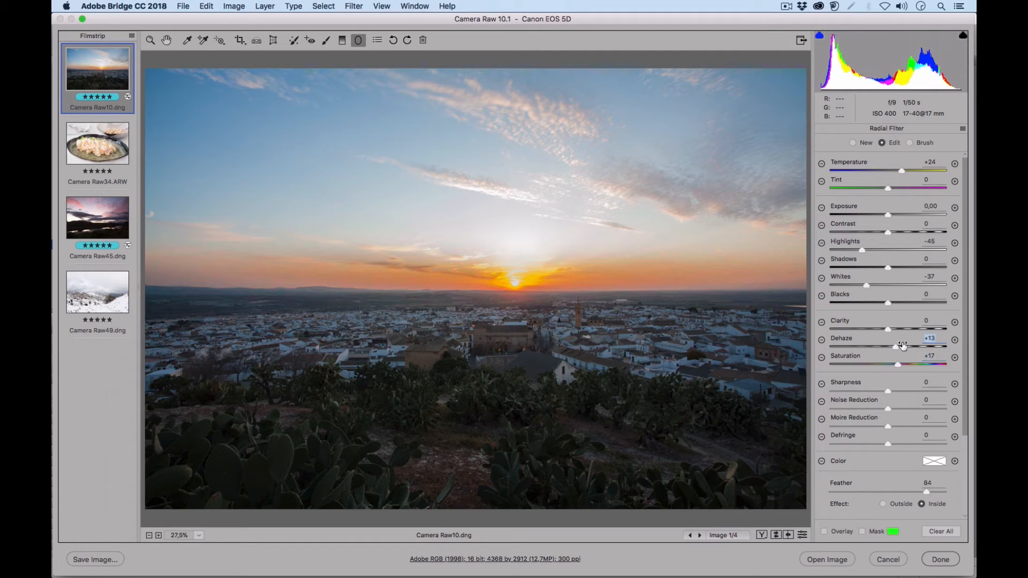
Toggle the radial filter's mask to check its coverage around the horizon, and leave the mask shown
click(862, 531)
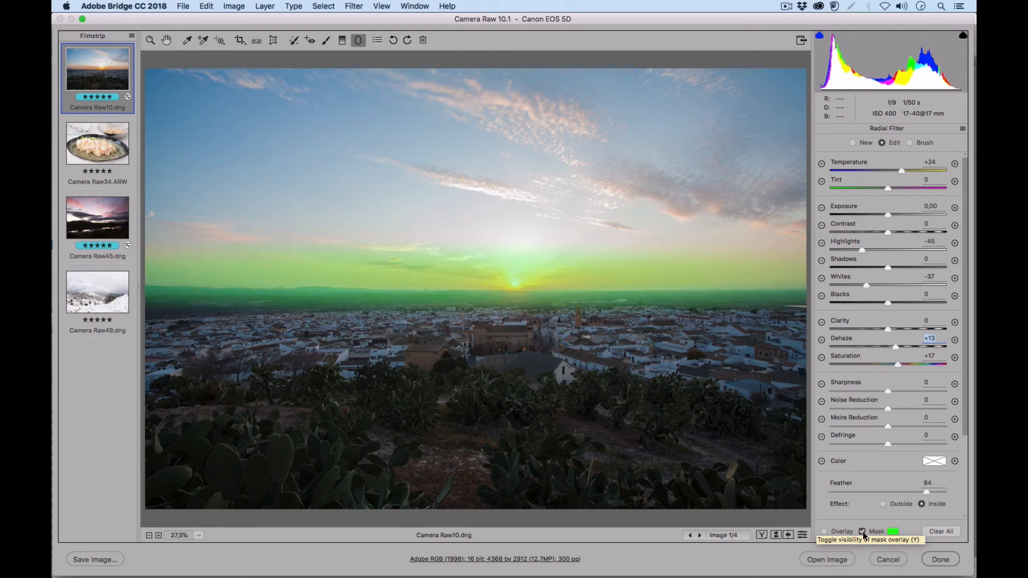
click(861, 532)
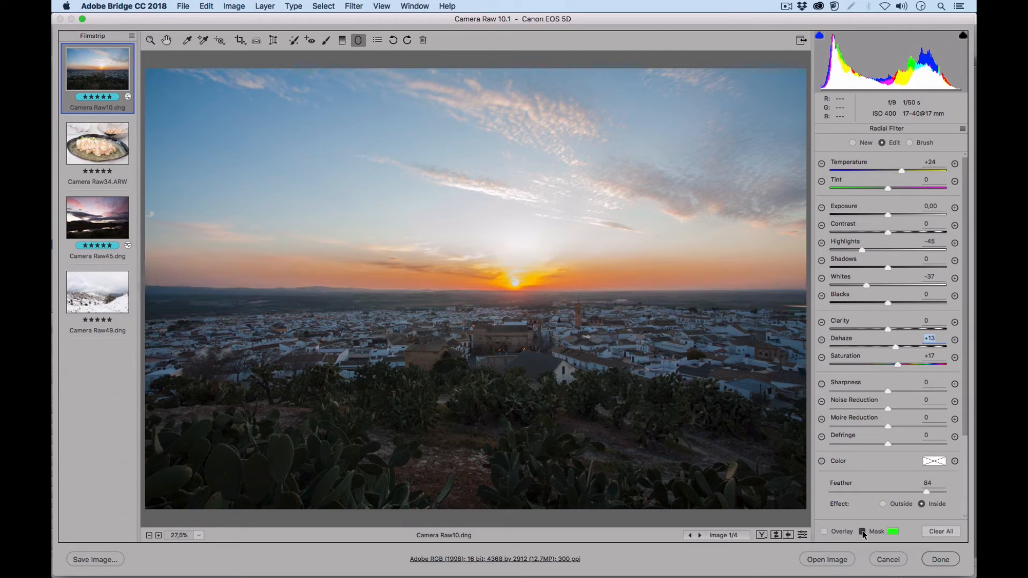
click(862, 532)
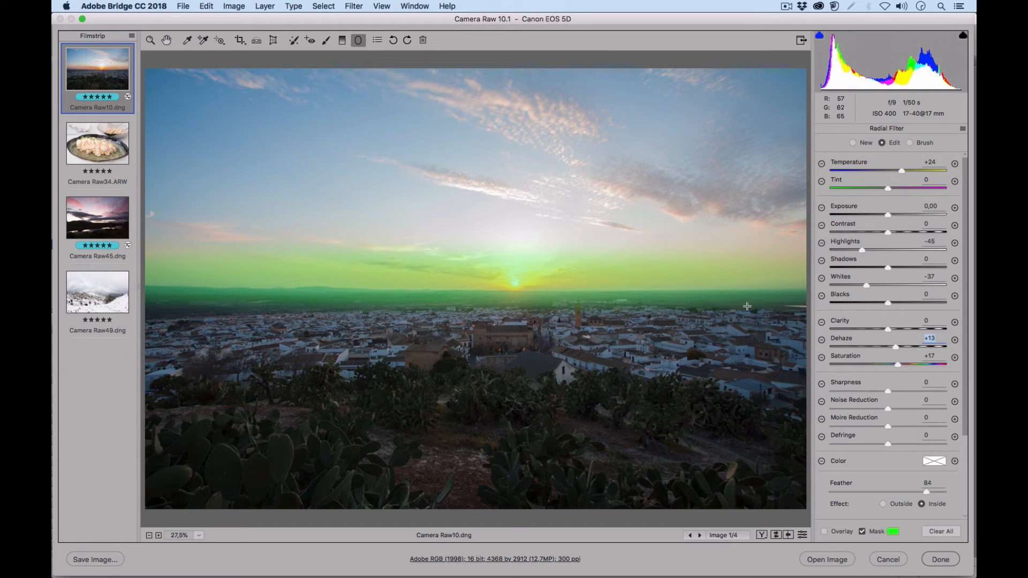
click(861, 531)
click(862, 532)
Switch the radial filter to its erasing brush with size 5, feather 22 and flow 100
click(909, 143)
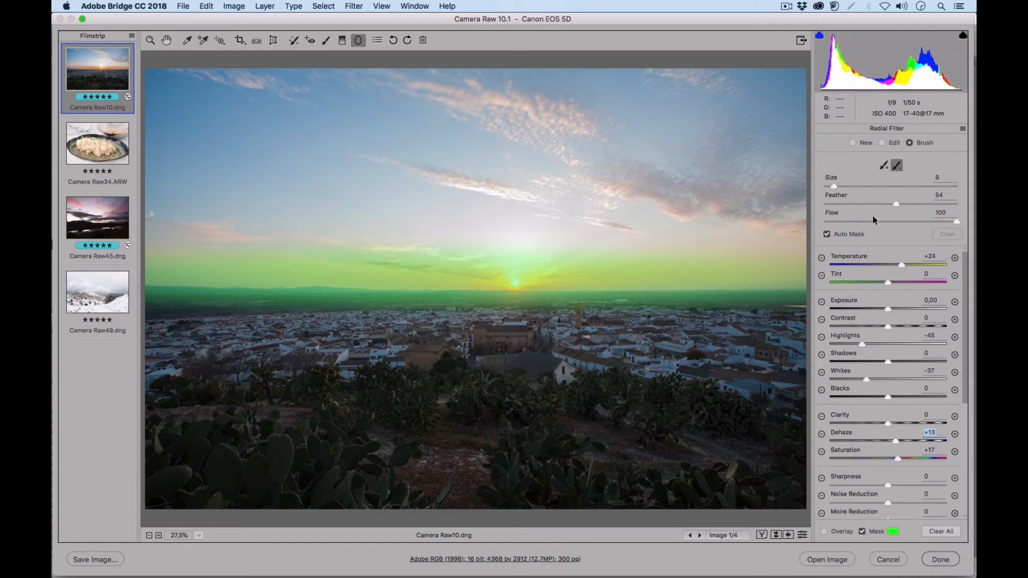
click(882, 143)
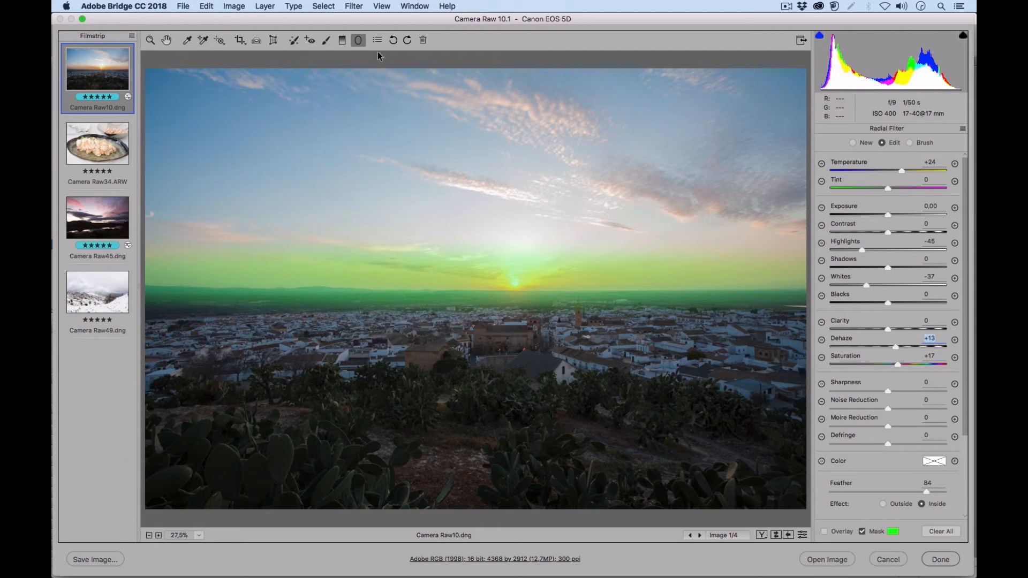
click(908, 143)
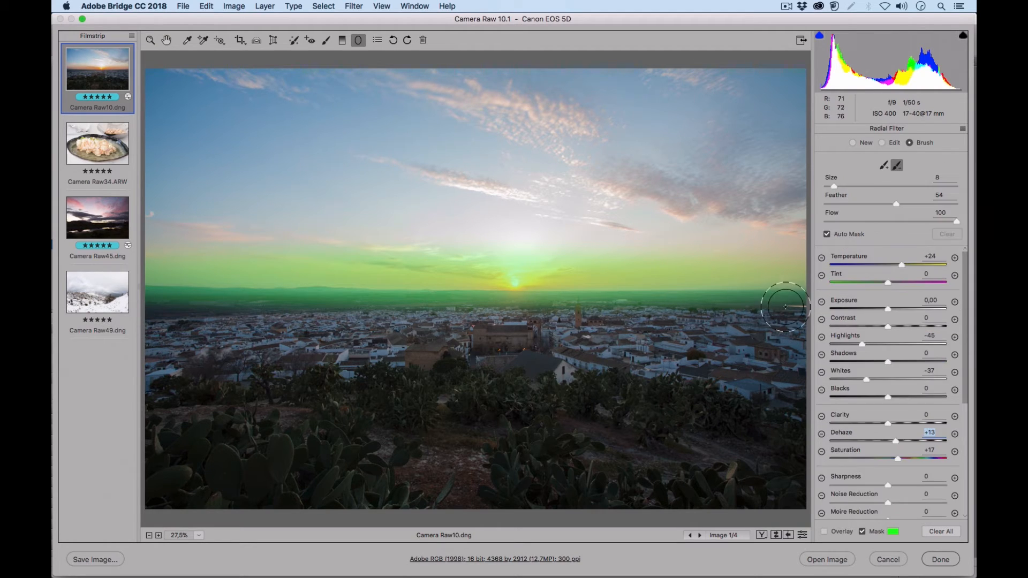
click(884, 166)
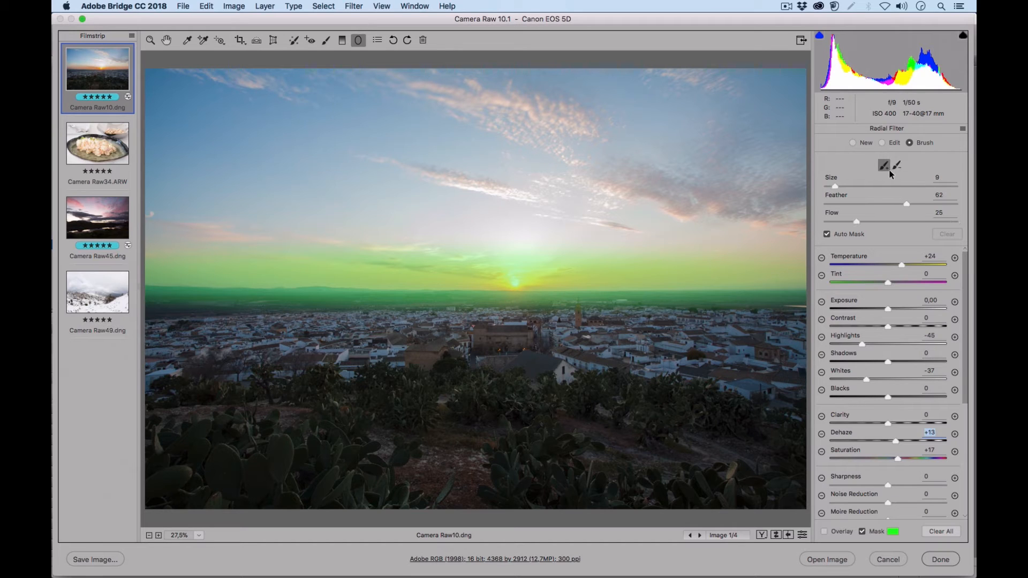
click(897, 166)
drag(833, 185, 833, 183)
drag(848, 203, 887, 207)
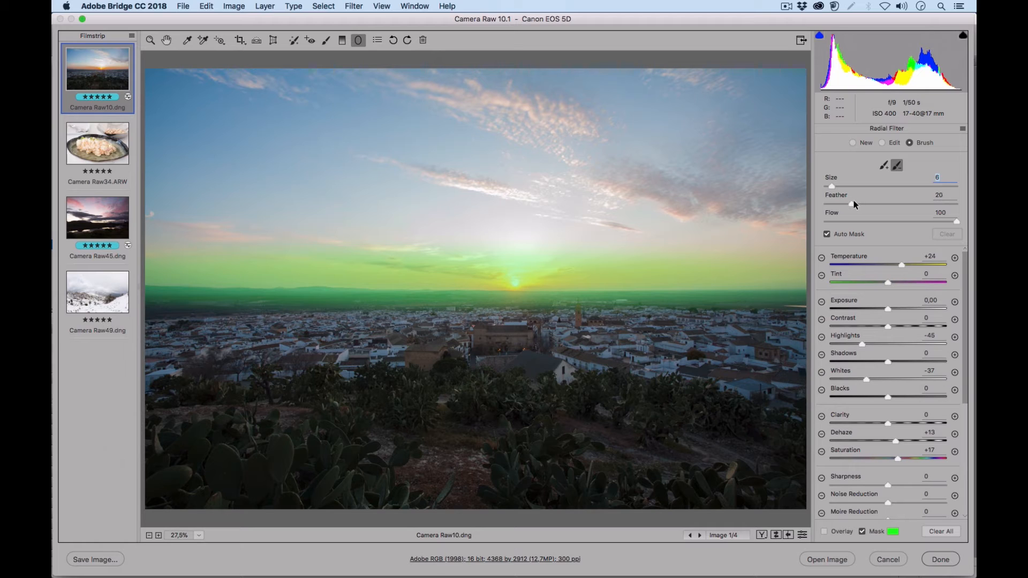
click(855, 202)
click(830, 187)
Try erasing the radial mask from the land along the horizon with Auto Mask off, and inspect the photo with the mask hidden
click(827, 234)
click(826, 233)
drag(800, 304, 149, 300)
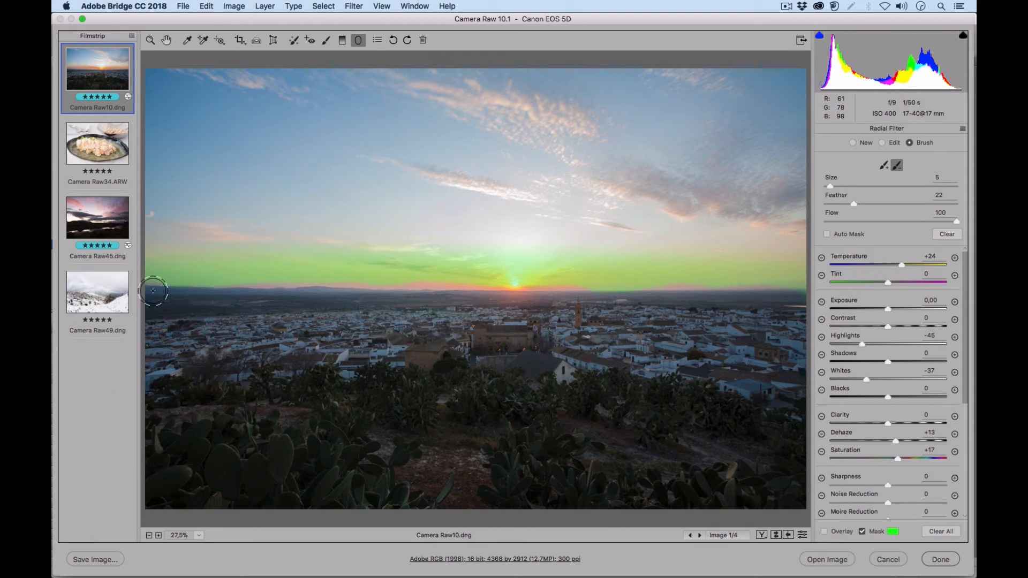
click(862, 532)
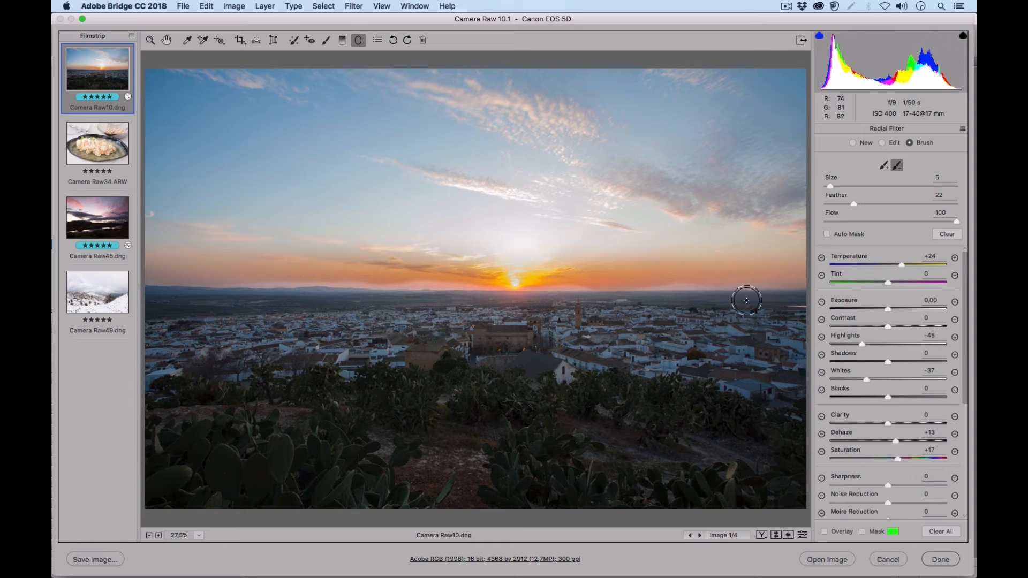
Erase the radial mask from the land just below the horizon with Auto Mask on, and hide the mask
click(862, 531)
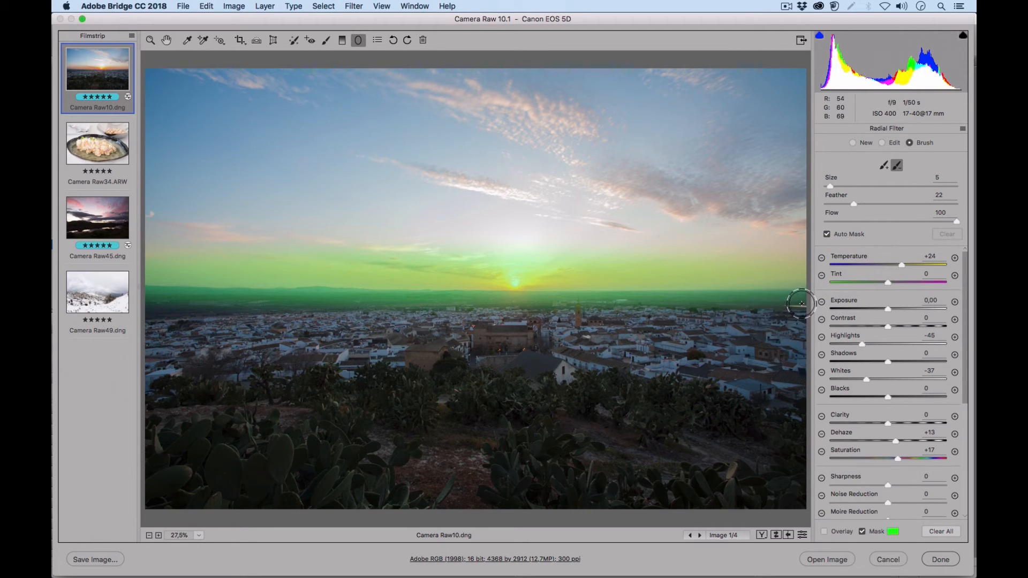
drag(802, 303, 138, 298)
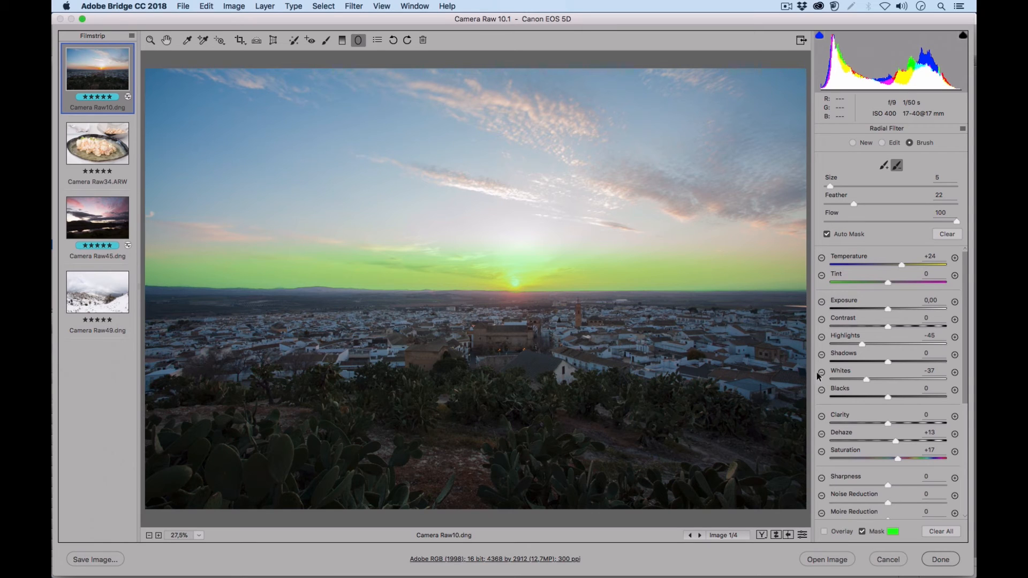
click(862, 531)
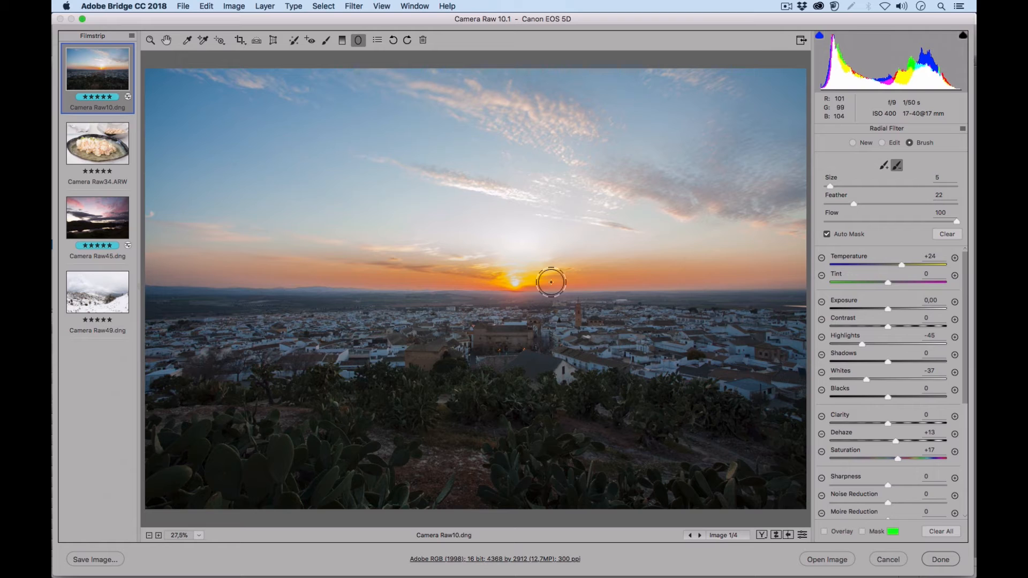
Compare the photo with and without the radial filter's adjustments, finishing with them turned on
click(802, 535)
click(803, 534)
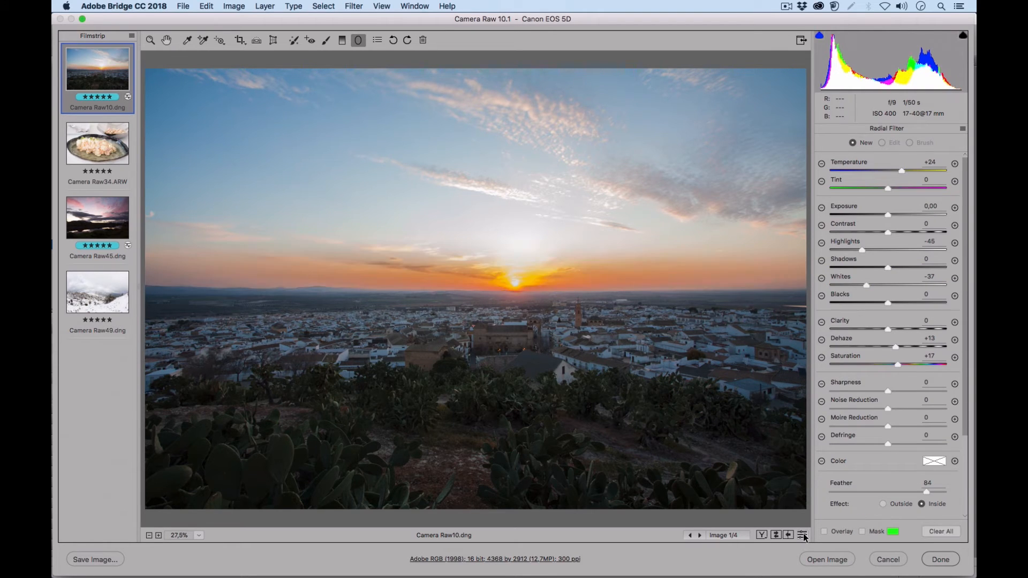
click(802, 534)
click(802, 534)
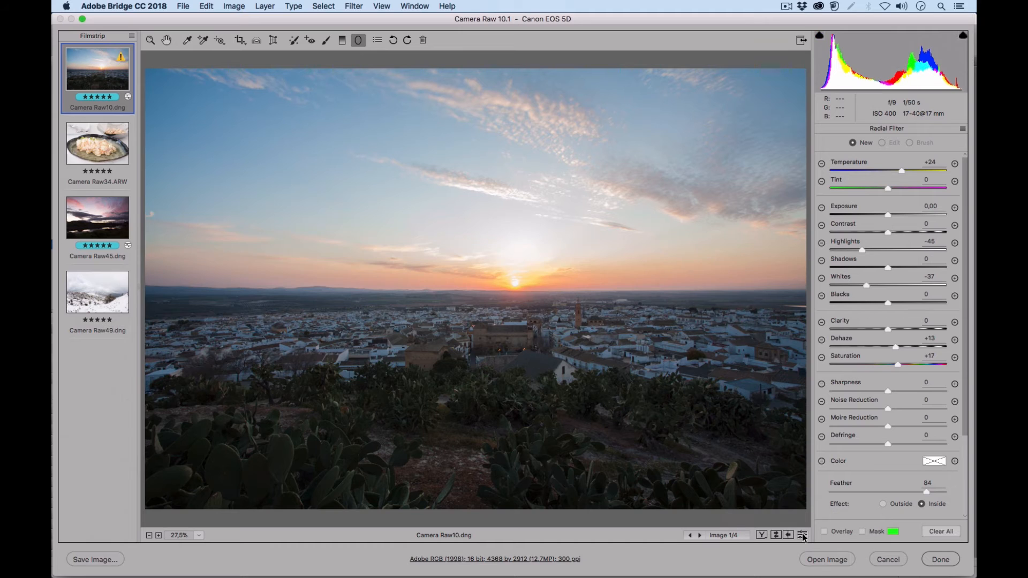
click(802, 534)
click(803, 534)
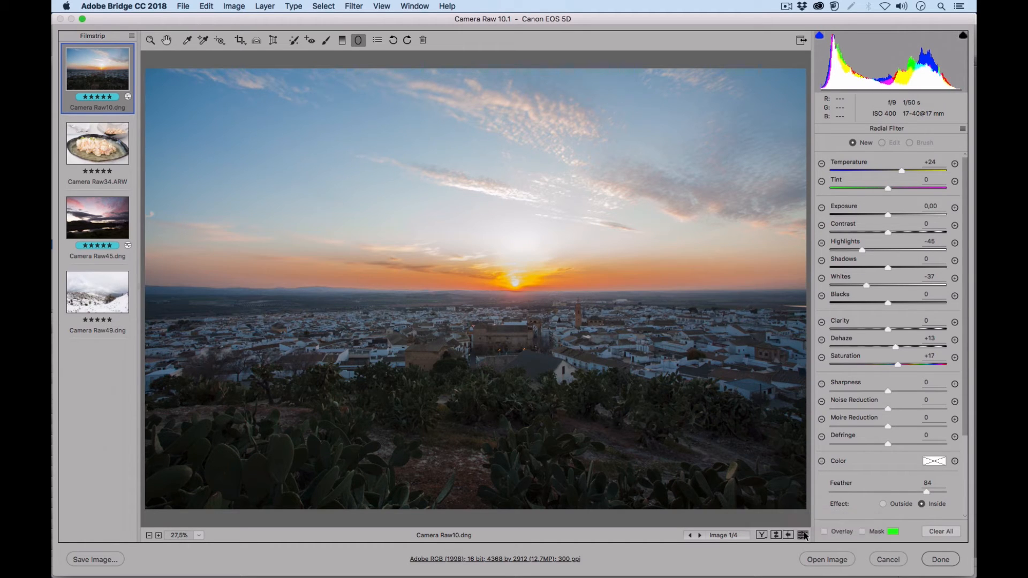
click(802, 534)
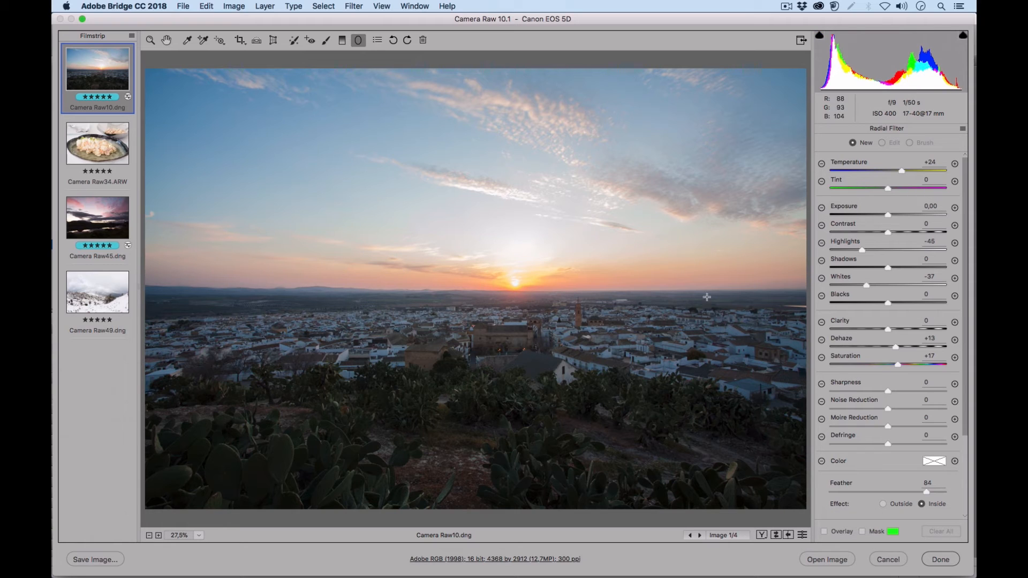
click(802, 535)
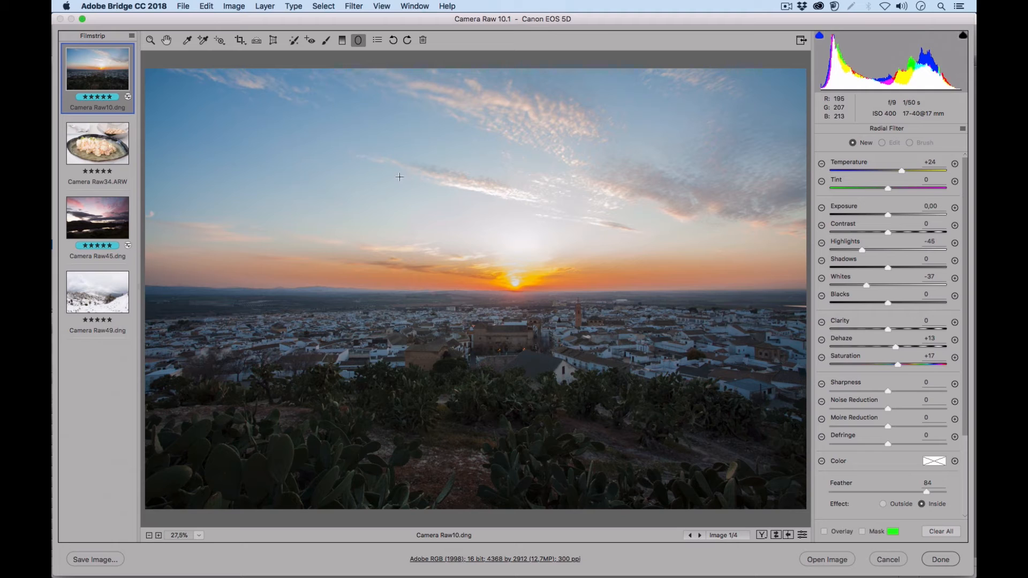
Add a graduated filter over the sky, fading out just above the horizon, and set its Temperature to -8
click(341, 41)
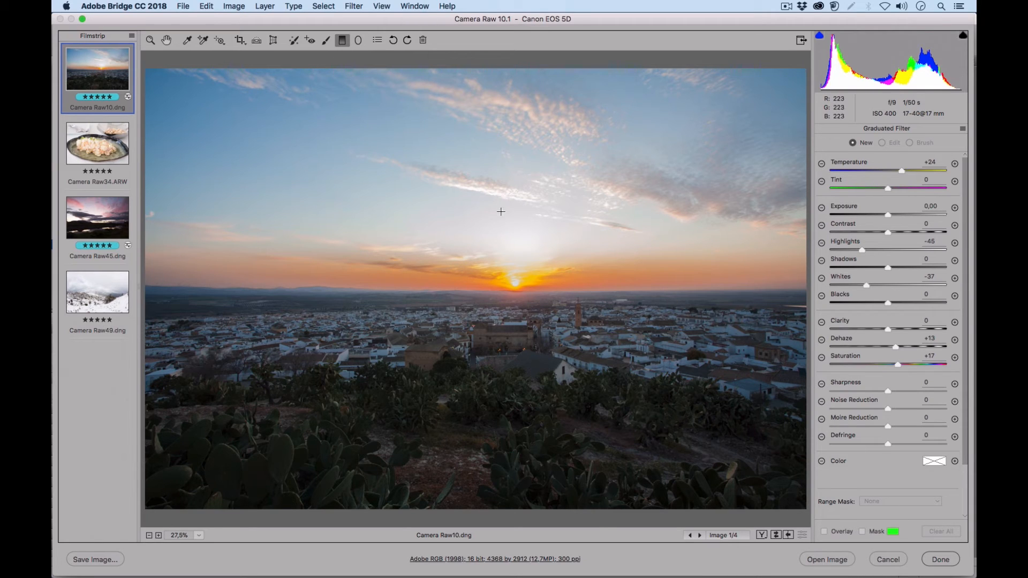
drag(496, 212, 498, 272)
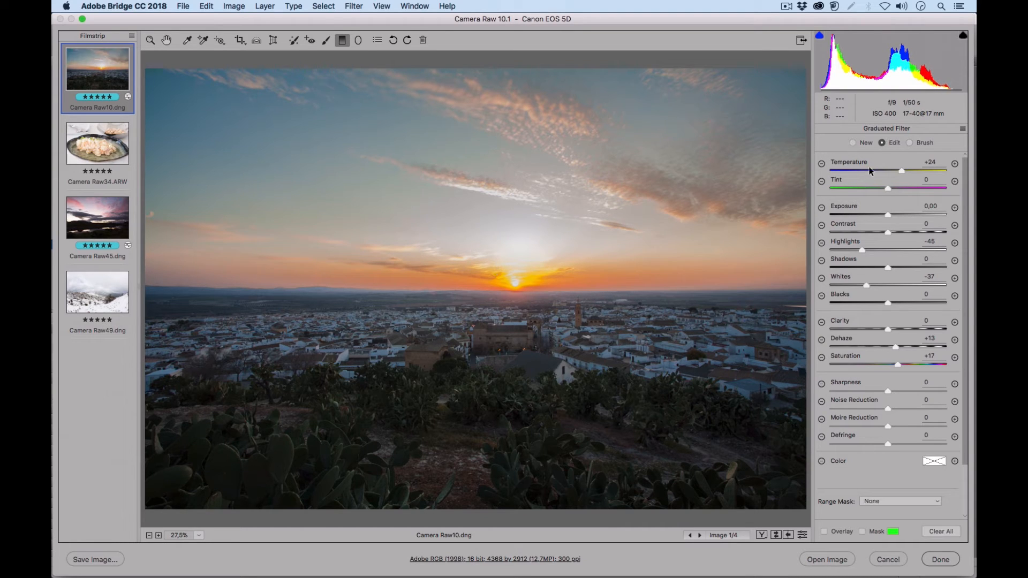
drag(871, 171, 864, 174)
drag(854, 174, 858, 174)
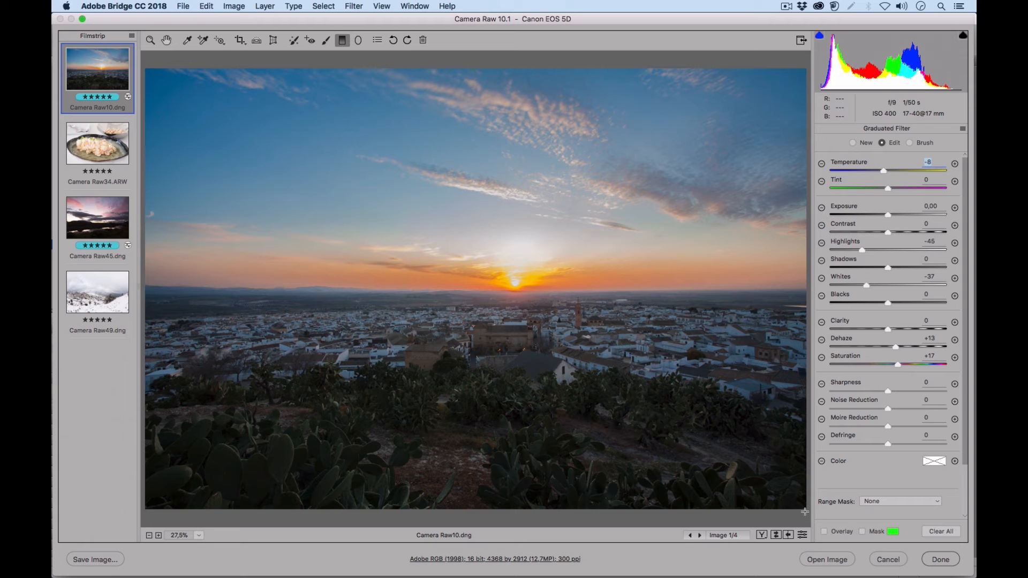
Show the radial filter's overlay and inspect its mask, then return to the sky's graduated filter with its overlay shown
click(355, 42)
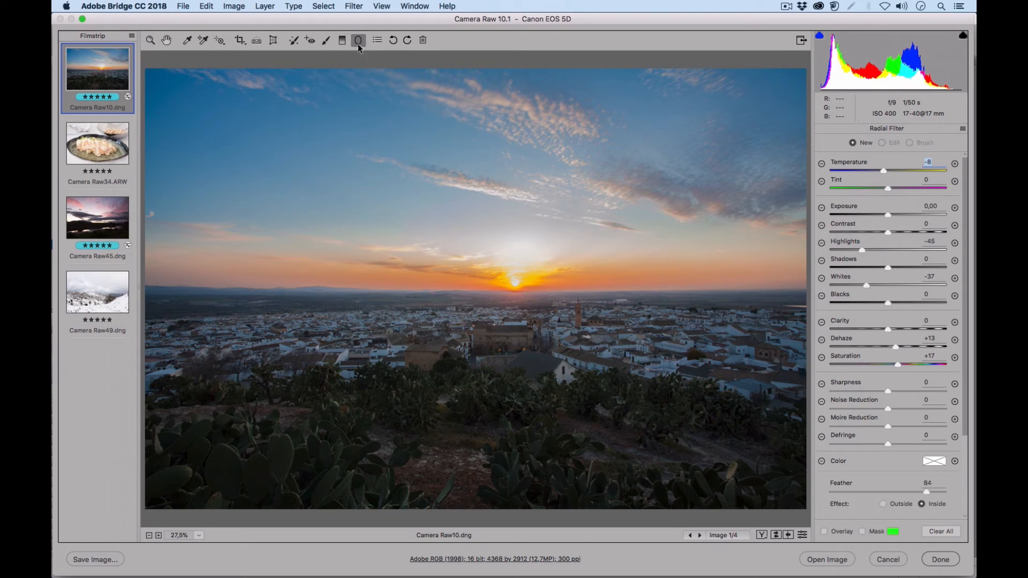
click(824, 531)
click(453, 276)
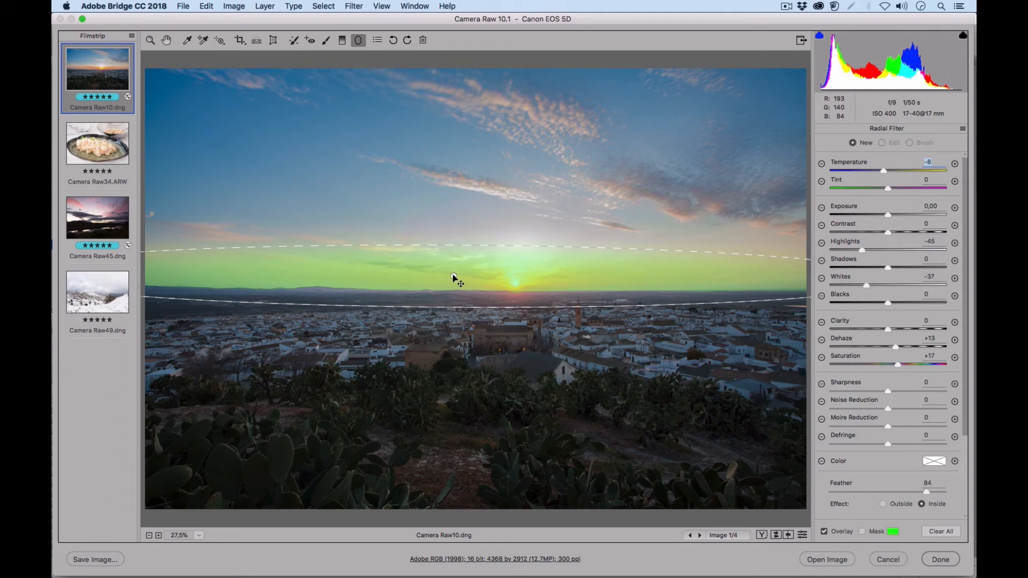
key(g)
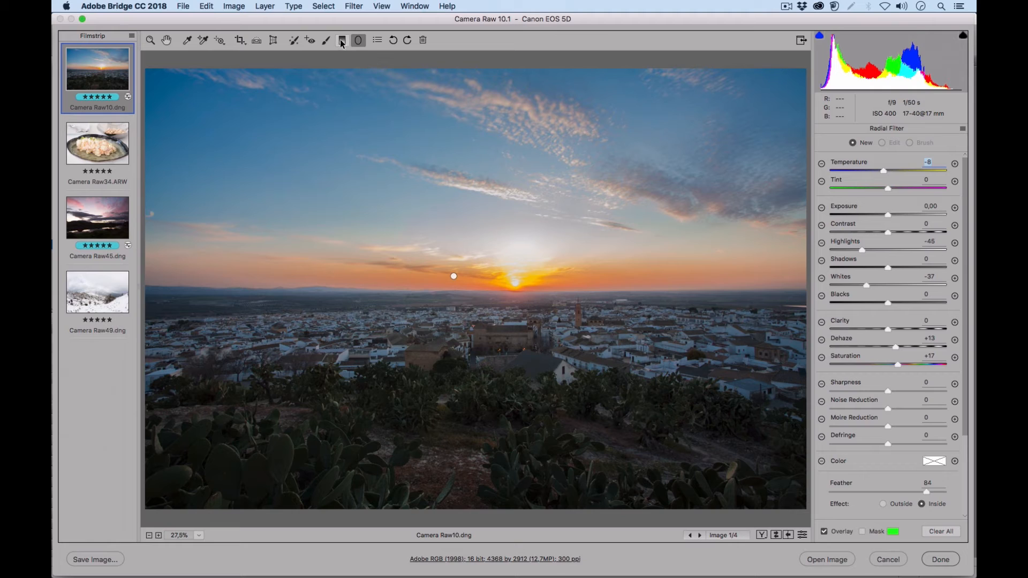
click(823, 531)
drag(497, 216, 498, 271)
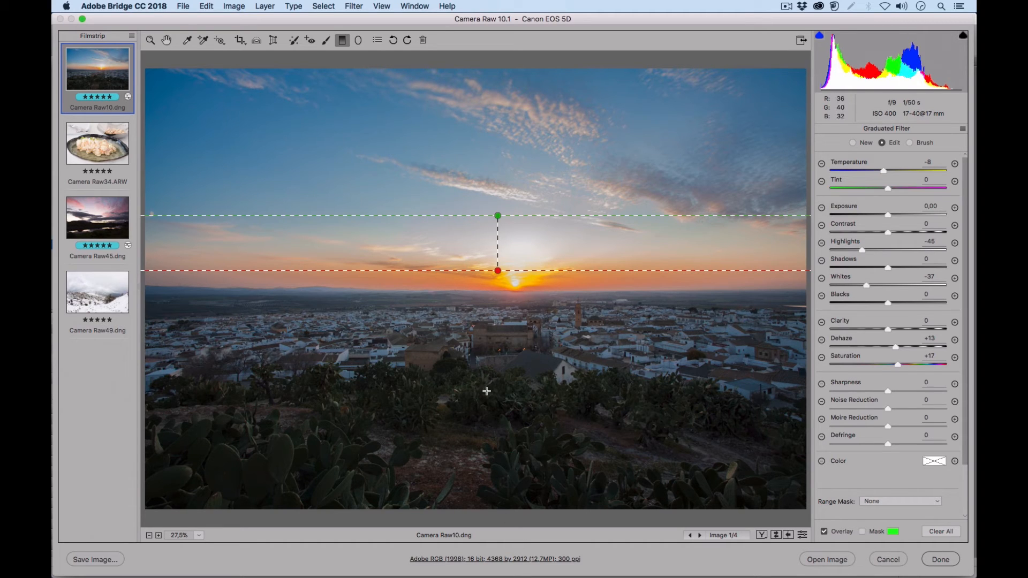
Add a second graduated filter from the foreground plants up to the horizon and reset its local correction settings
drag(492, 365, 492, 286)
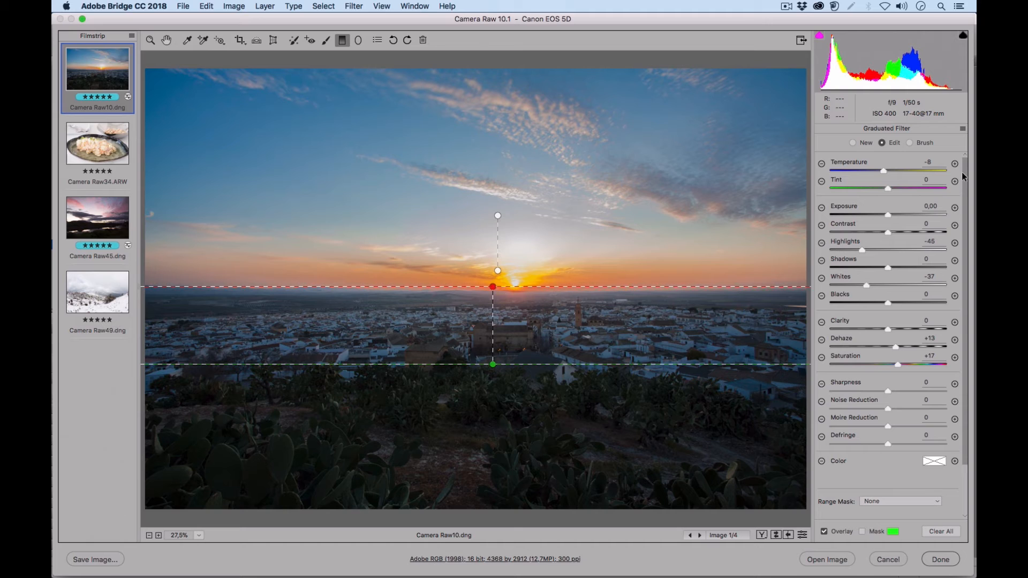
click(962, 131)
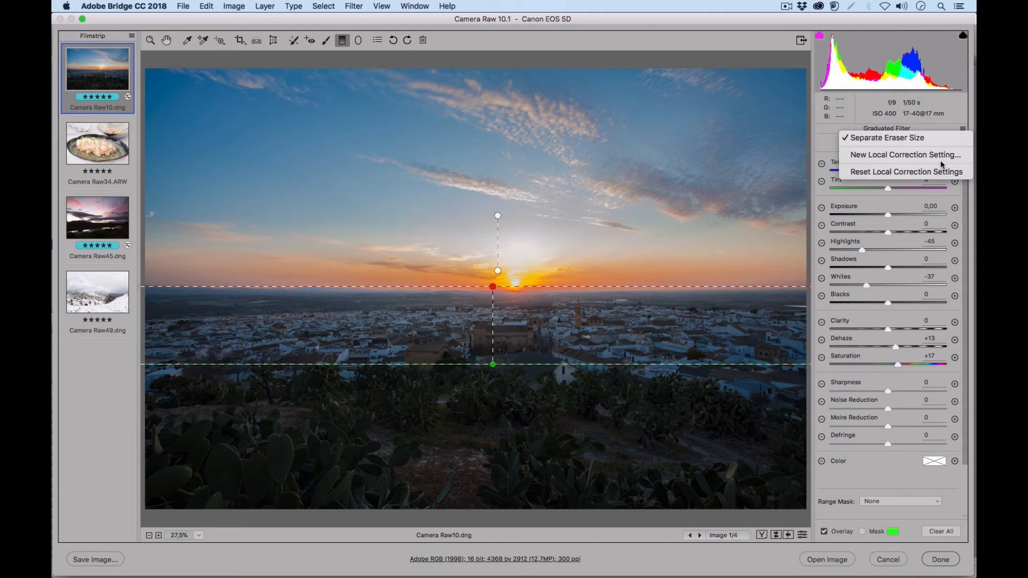
click(910, 170)
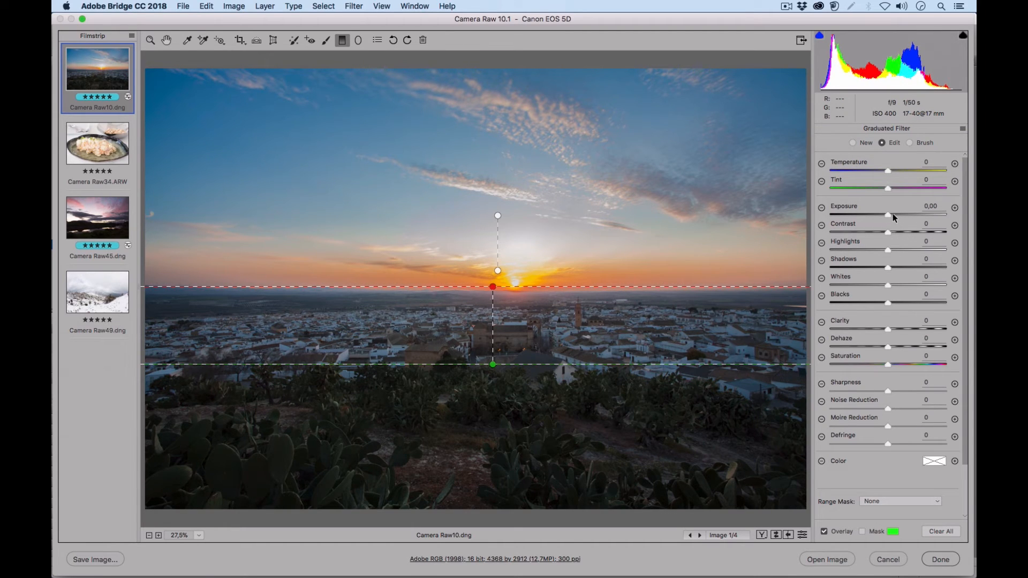
Set the foreground graduated filter's Exposure to +0.70, Temperature to +25 and Shadows to +26
drag(891, 213, 898, 213)
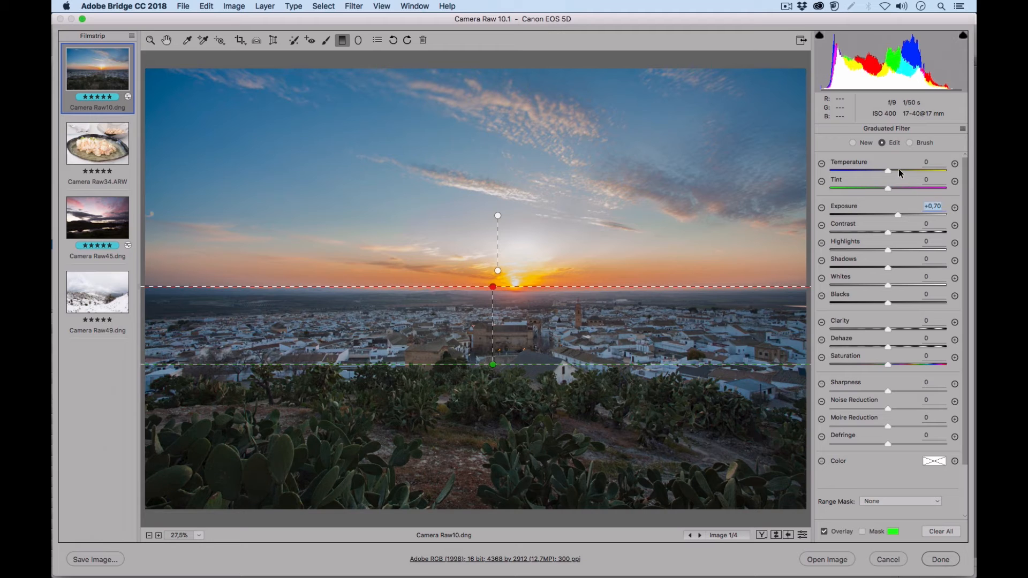
drag(898, 170, 905, 170)
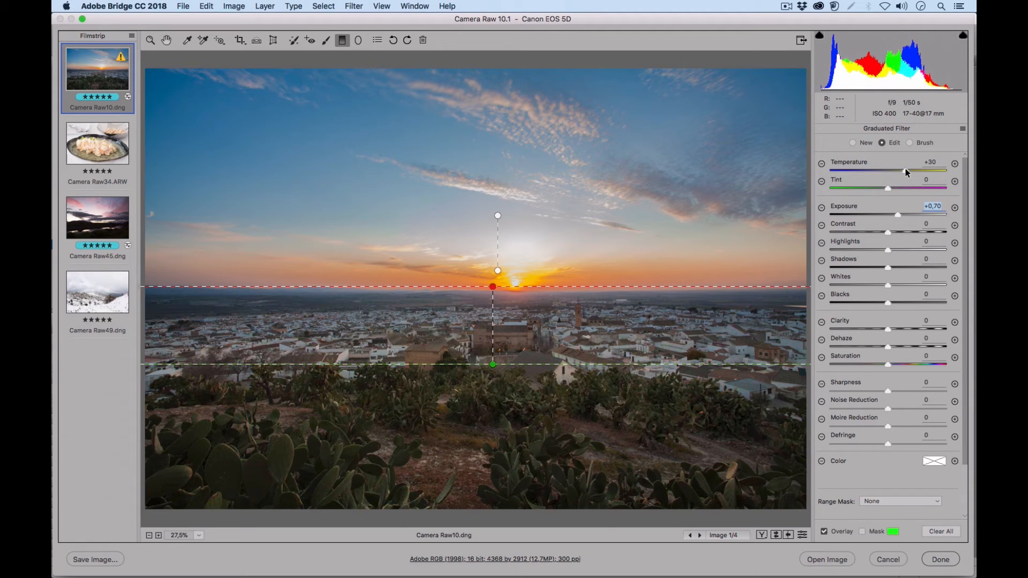
drag(901, 168, 900, 169)
drag(897, 265, 901, 267)
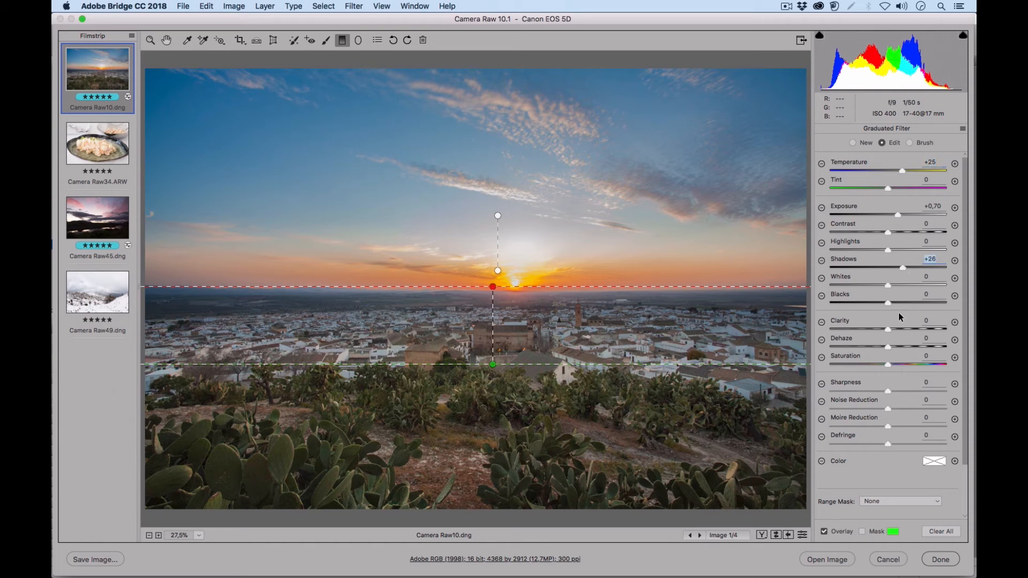
Set the foreground graduated filter's Clarity to +19 and Dehaze to +15
click(899, 328)
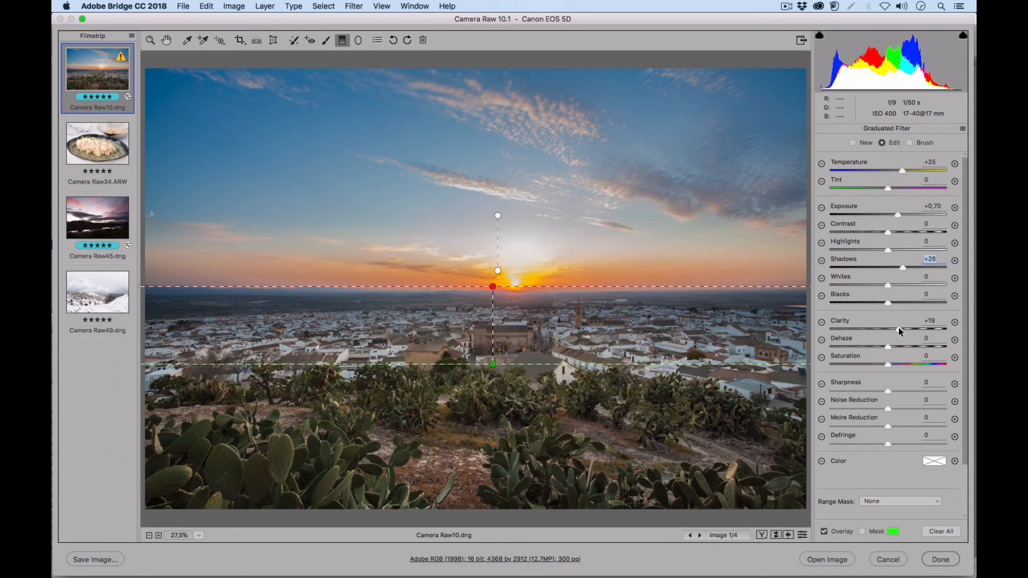
click(897, 346)
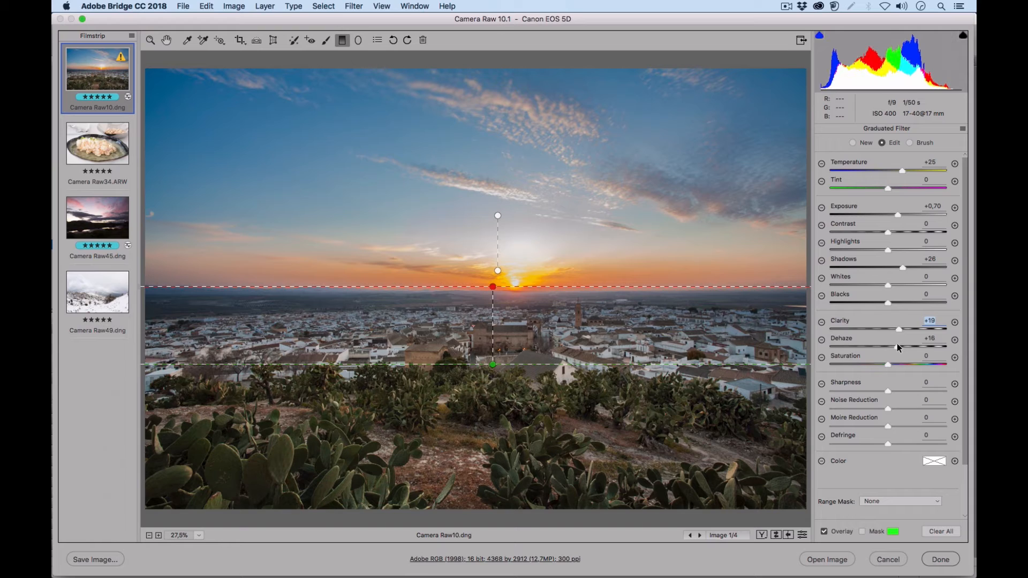
click(896, 346)
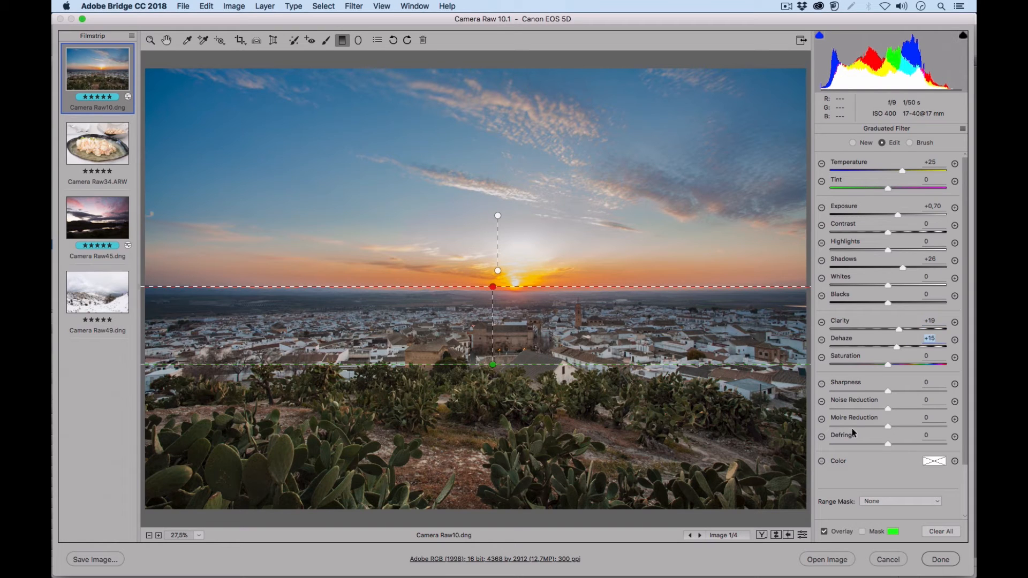
Hide the filter overlay and compare the photo with and without the graduated filters
click(824, 532)
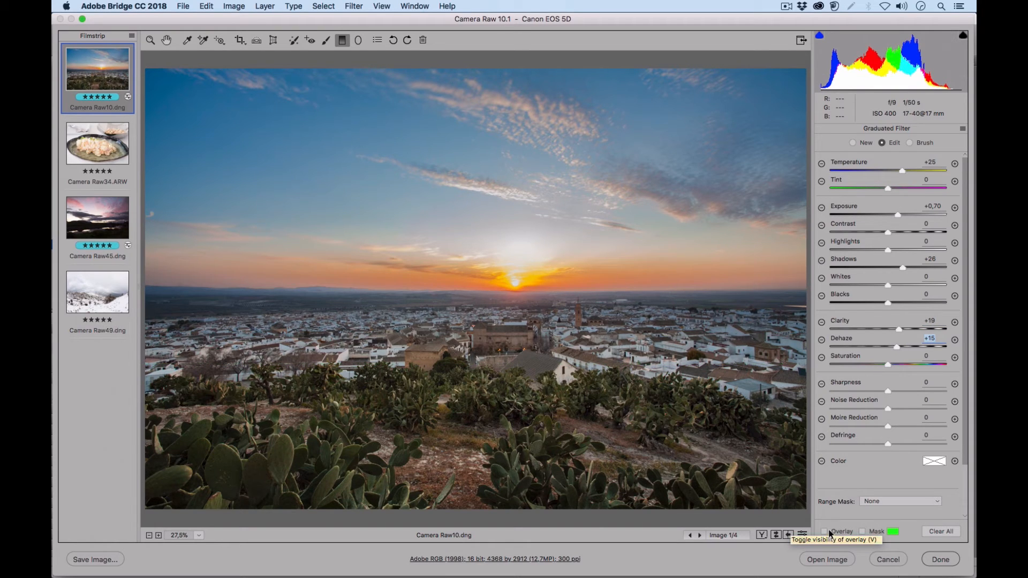
click(802, 535)
click(802, 534)
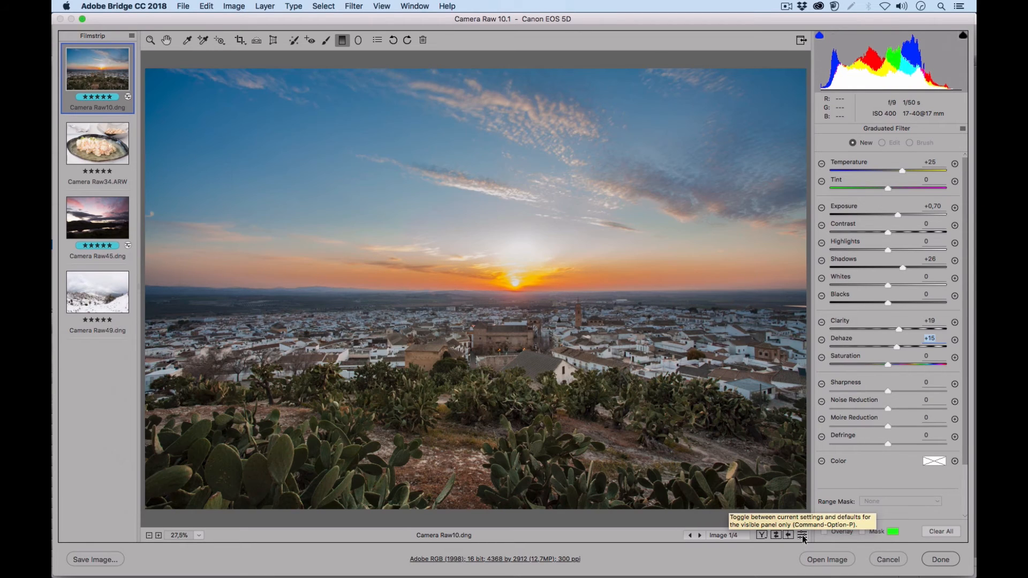
click(801, 534)
click(801, 535)
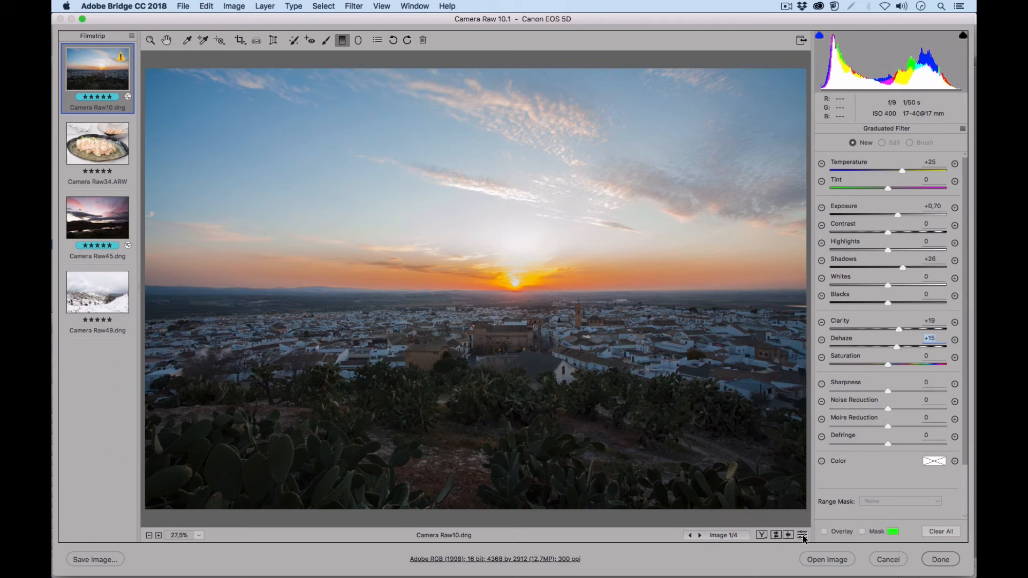
click(802, 535)
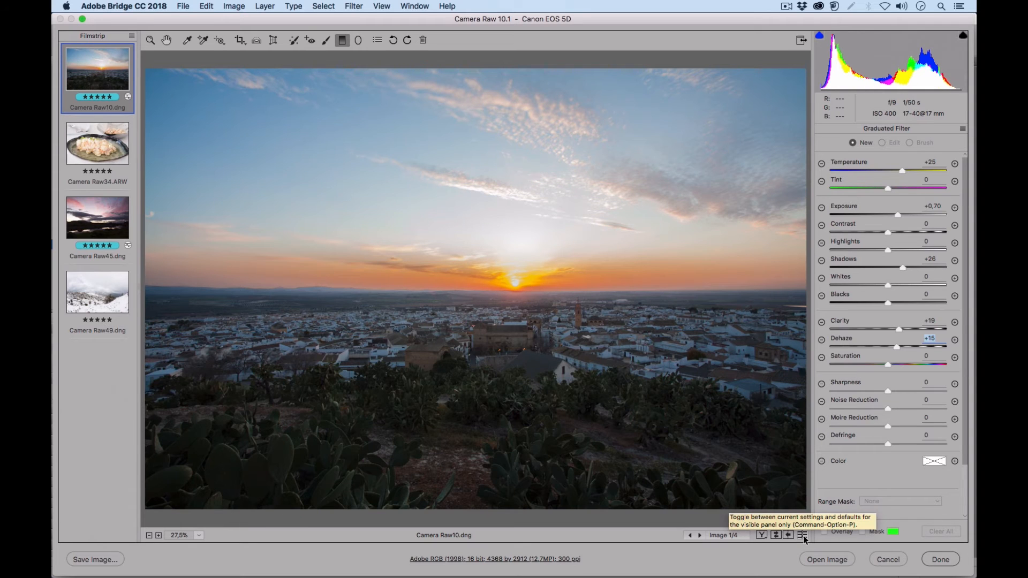
click(802, 535)
click(802, 536)
click(802, 535)
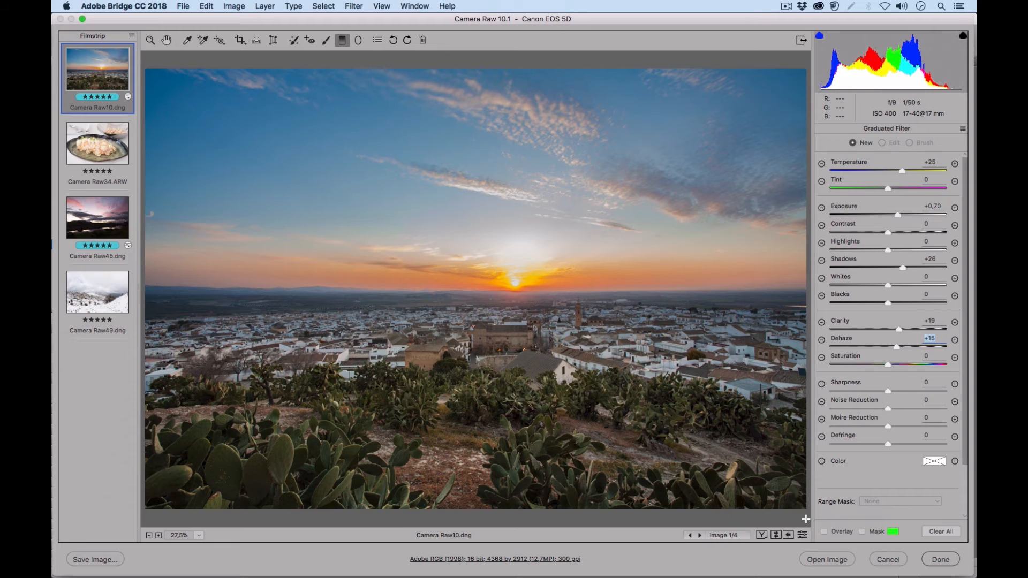
Switch to the Radial Filter and compare the photo with and without the horizon's radial adjustment
click(358, 41)
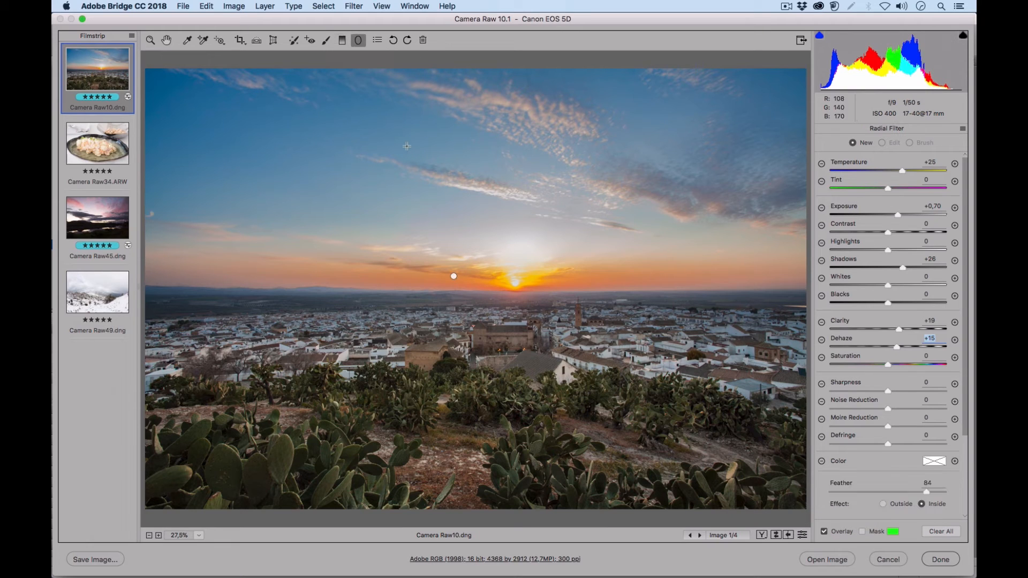
click(453, 276)
click(803, 536)
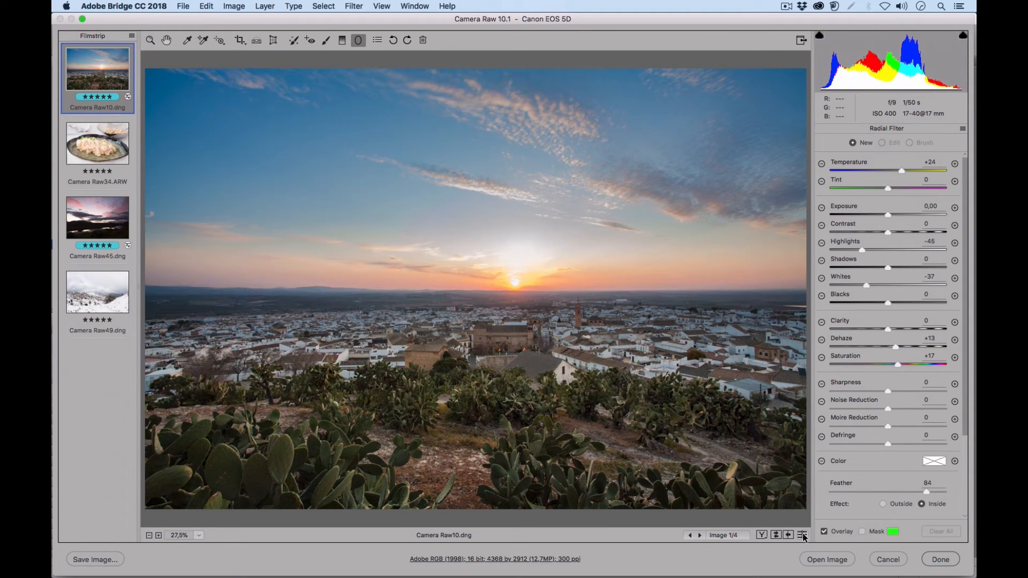
click(803, 536)
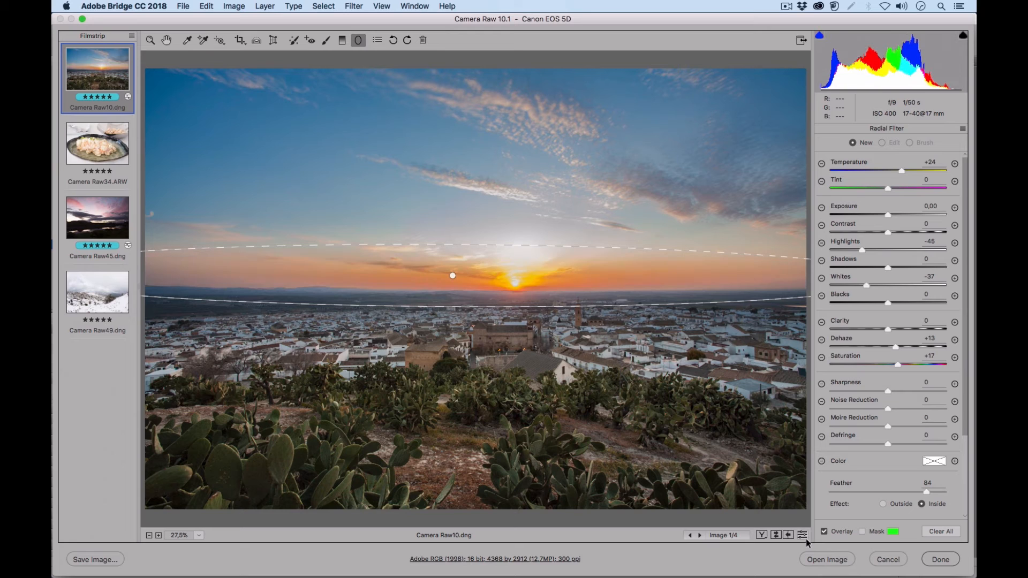
click(804, 539)
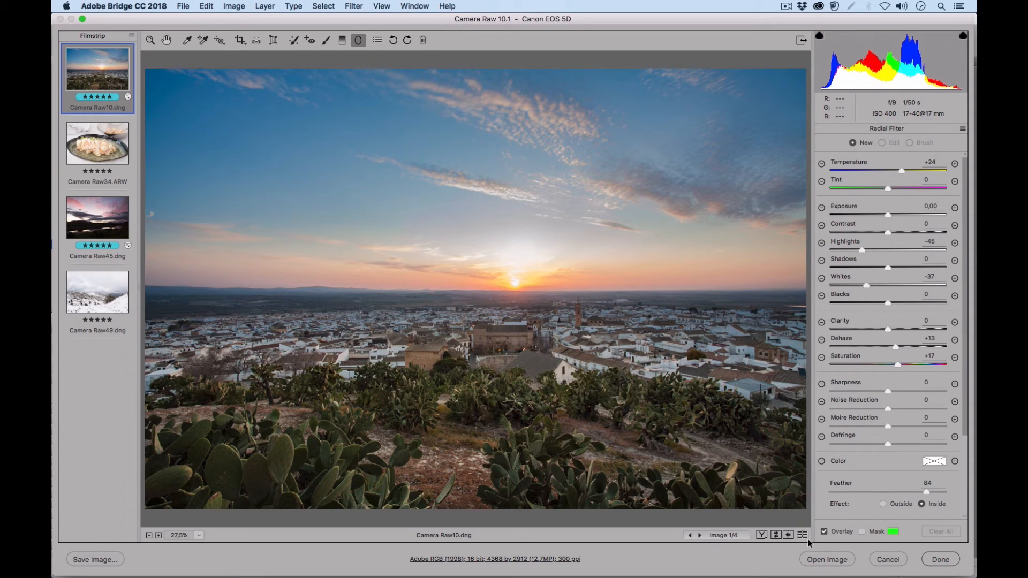
click(802, 536)
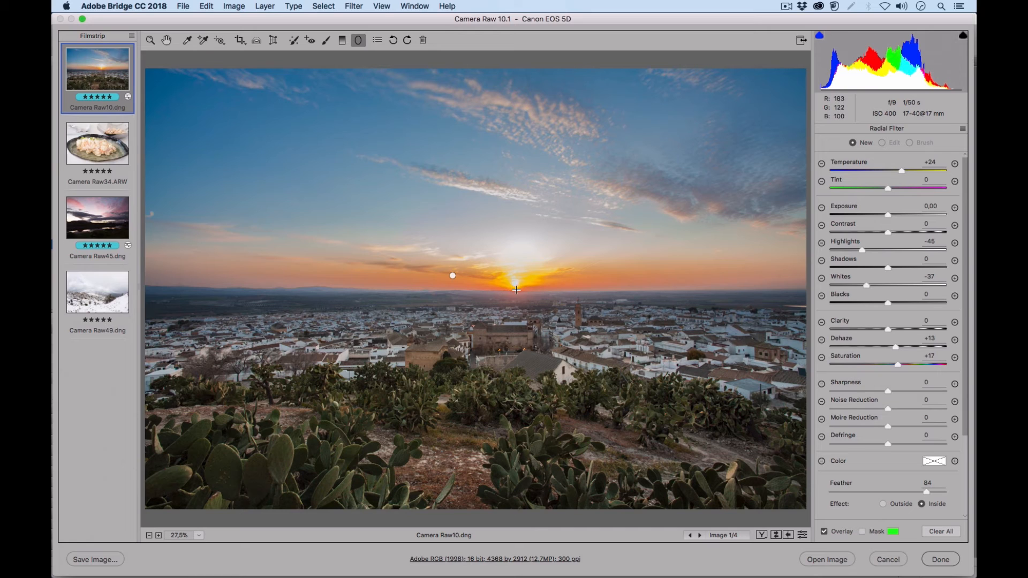
Inspect the horizon's radial filter and its brush options up close, and return to the Basic adjustments with the whole photo fitted in view
click(452, 275)
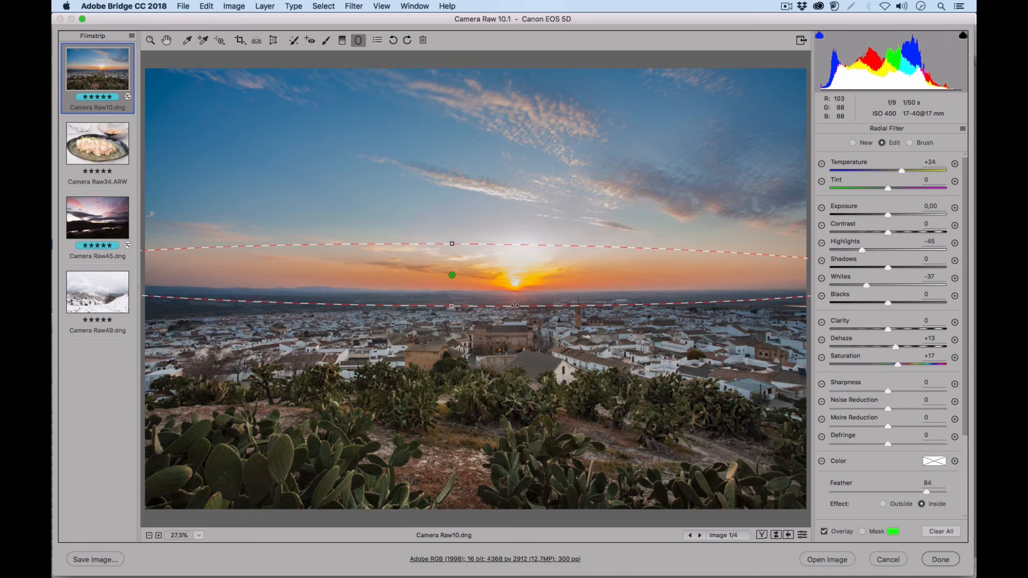
key(super+equal)
key(super+equal)
key(super+equal)
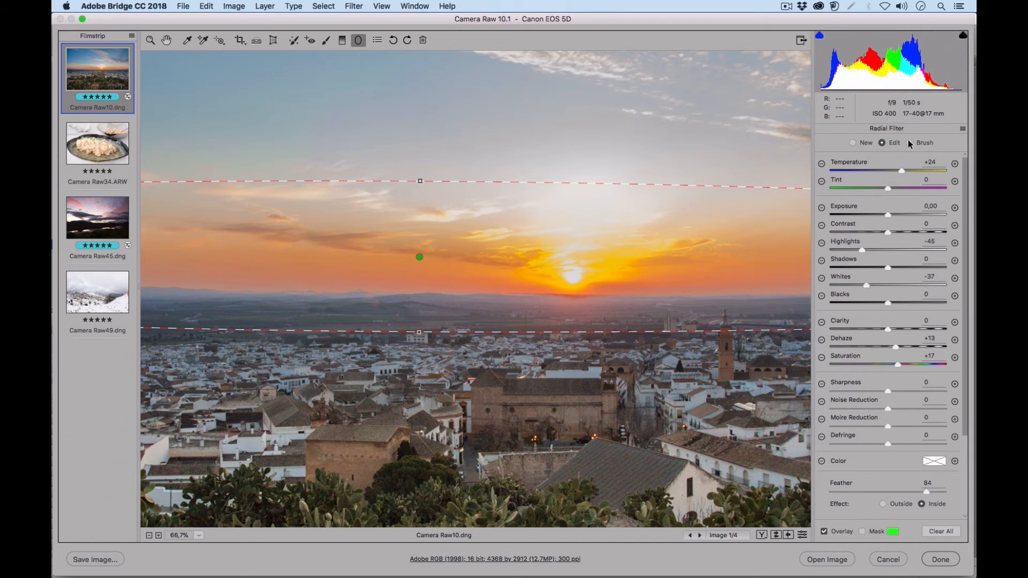
click(908, 142)
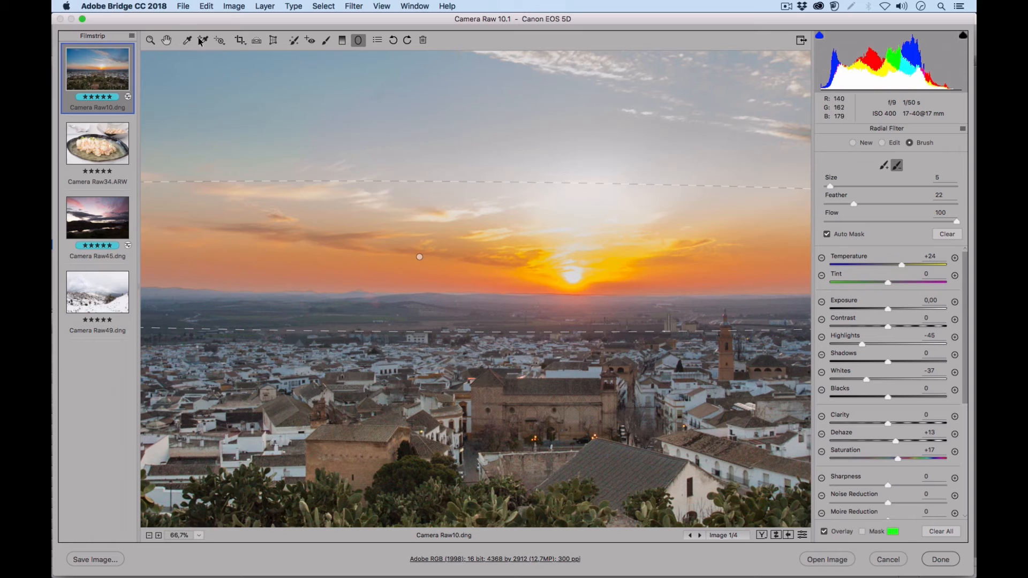
click(167, 41)
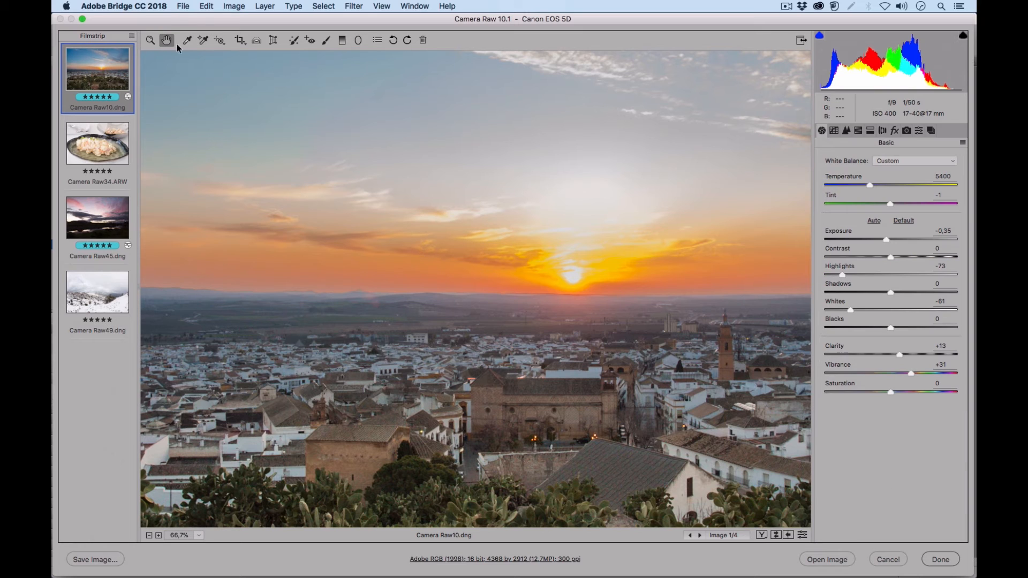
click(199, 536)
click(223, 547)
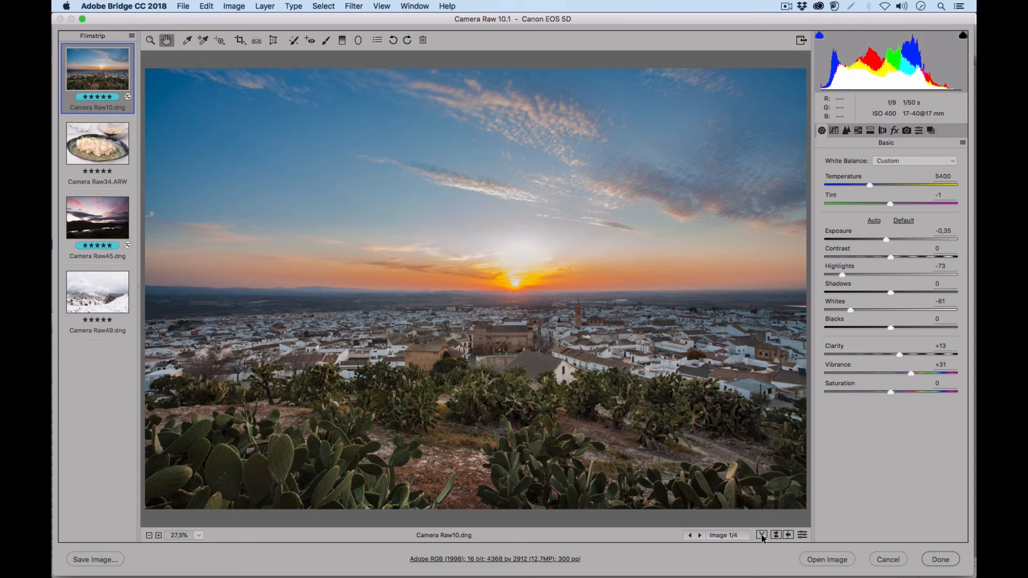
Compare the photo before and after editing in the side-by-side and split views, and return to the single view
click(761, 535)
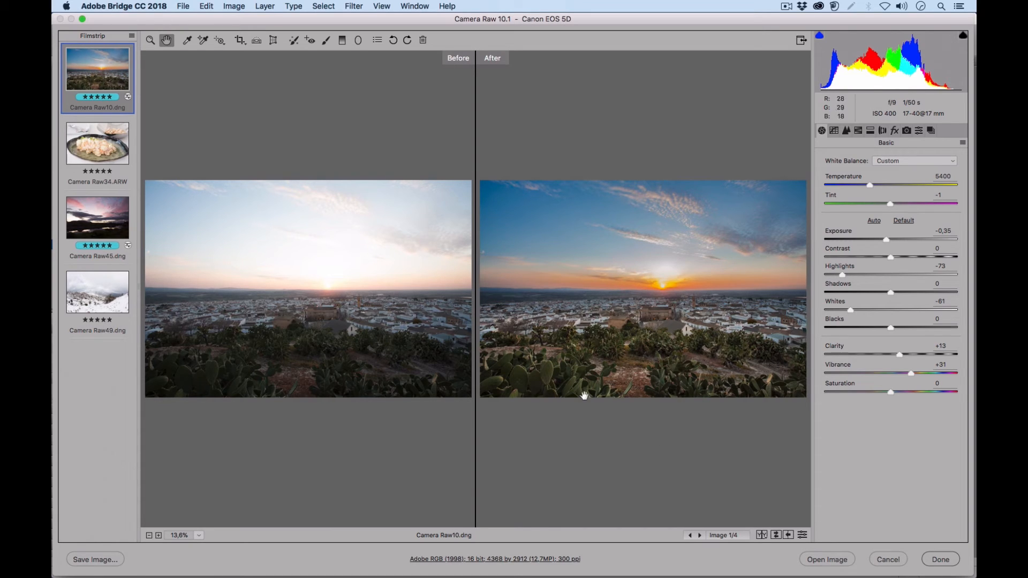
click(761, 535)
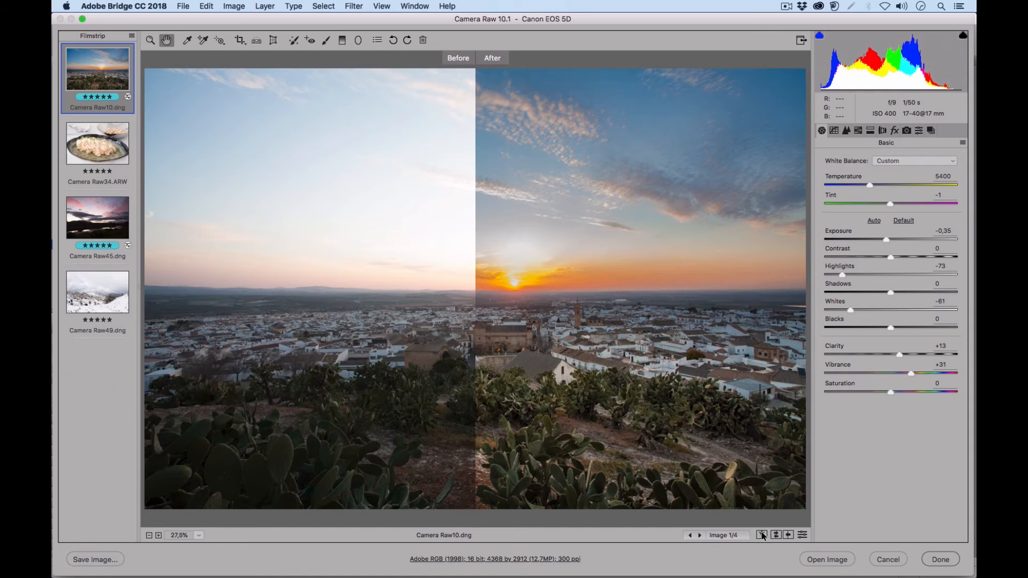
click(761, 535)
click(761, 535)
click(761, 536)
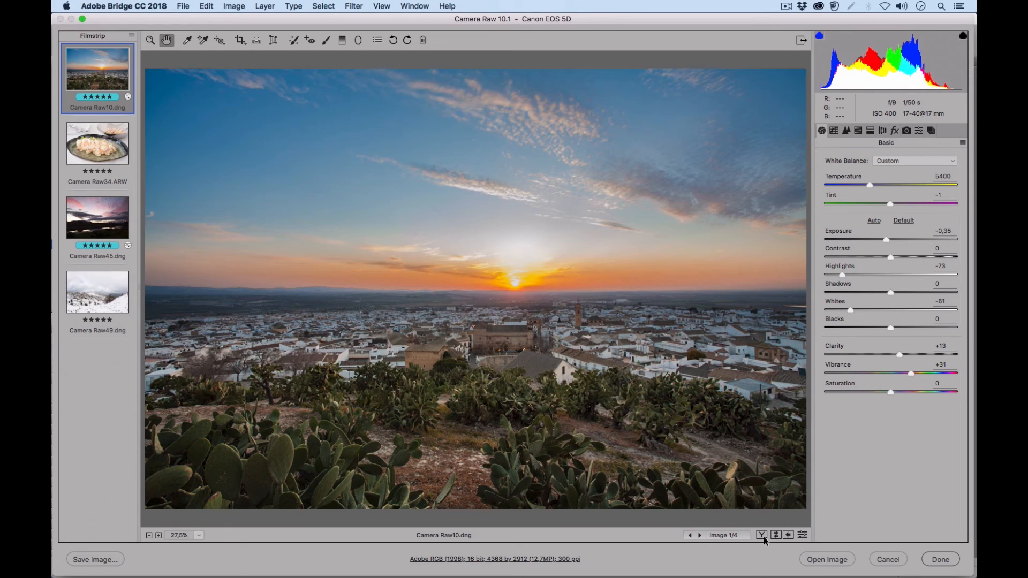
Save the current edits as a snapshot named "Revelado básico y filtros"
click(931, 131)
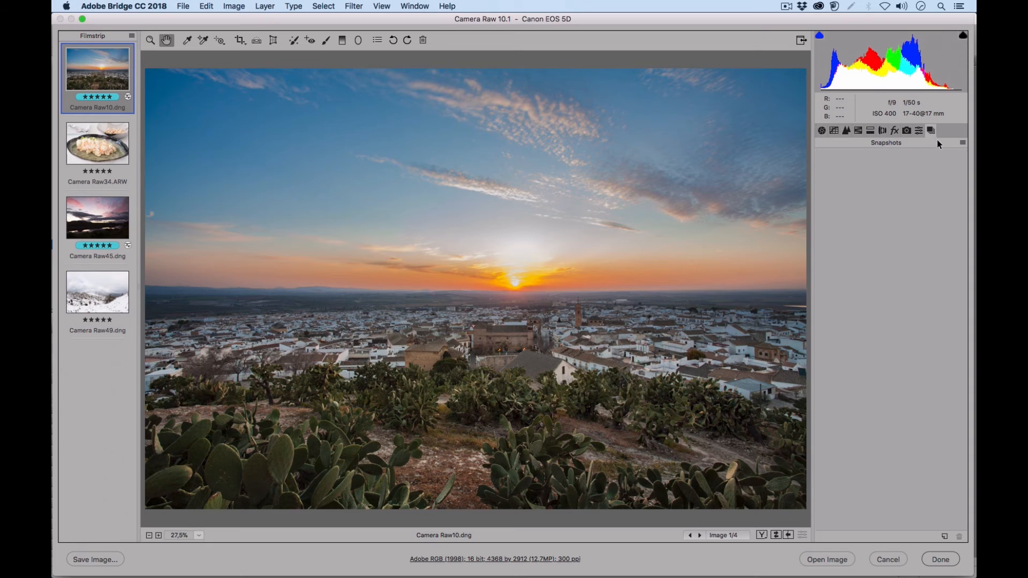
click(944, 536)
text(Revelado básico y filtros)
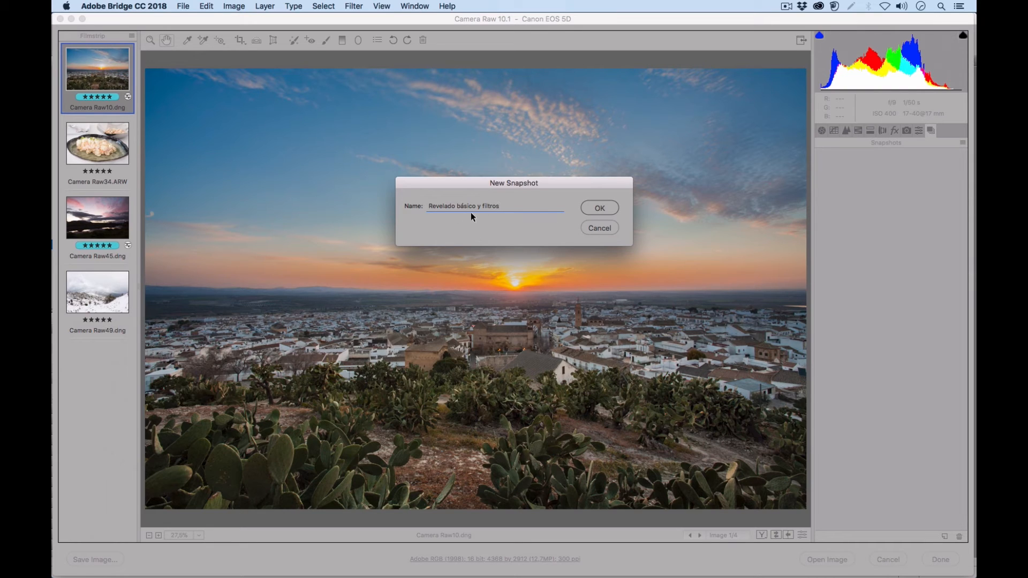
click(607, 209)
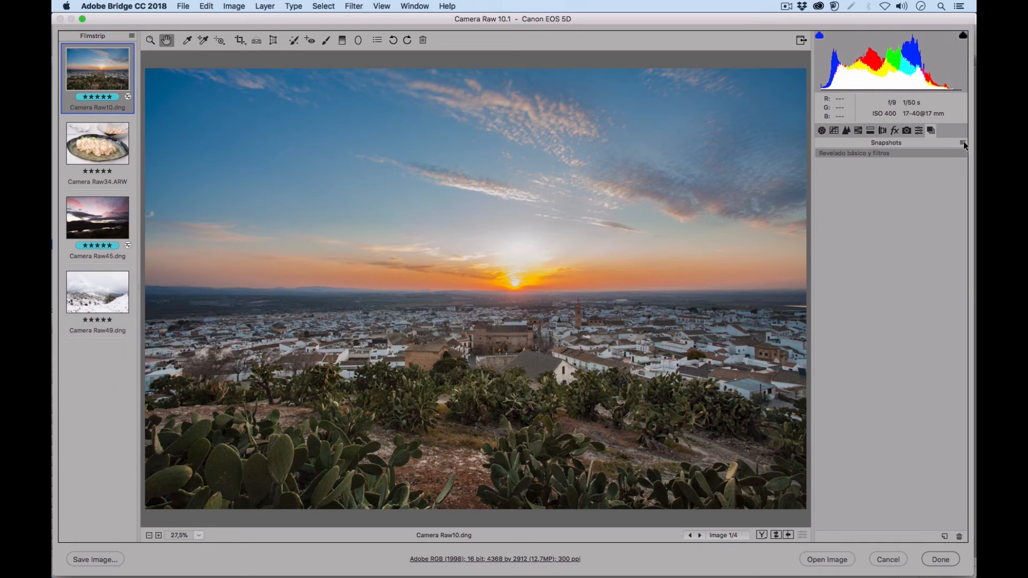
Revert the photo to its unedited settings and save that state as a snapshot named "Original"
click(962, 143)
click(935, 165)
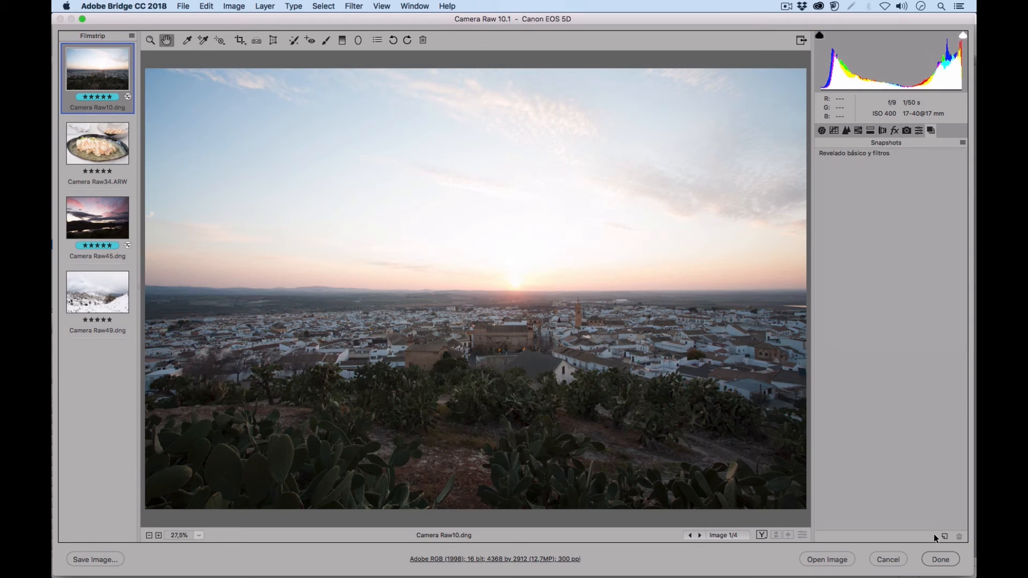
click(943, 536)
text(Original)
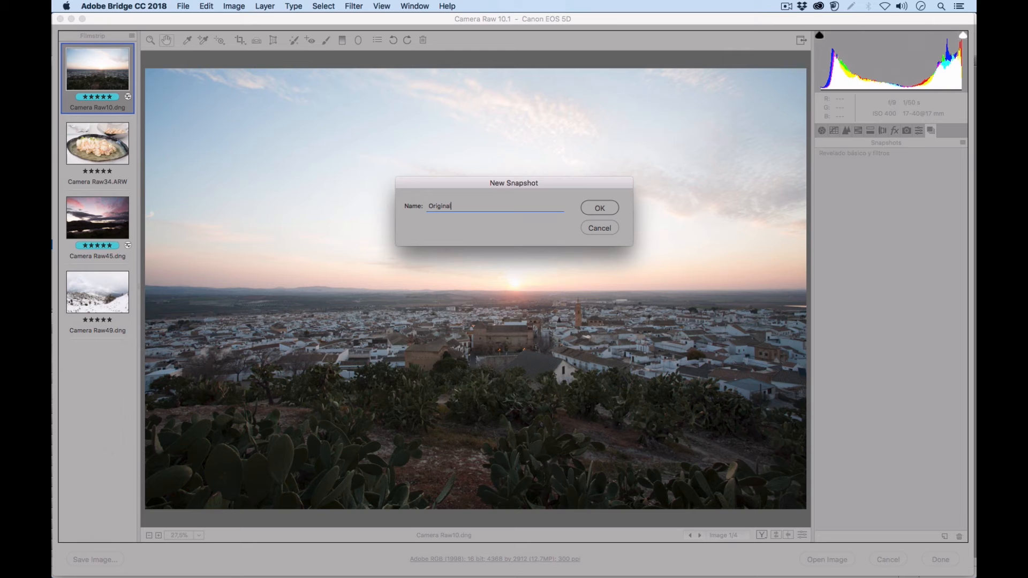
click(608, 208)
Alternate between the two snapshots and leave "Revelado básico y filtros" applied
click(840, 162)
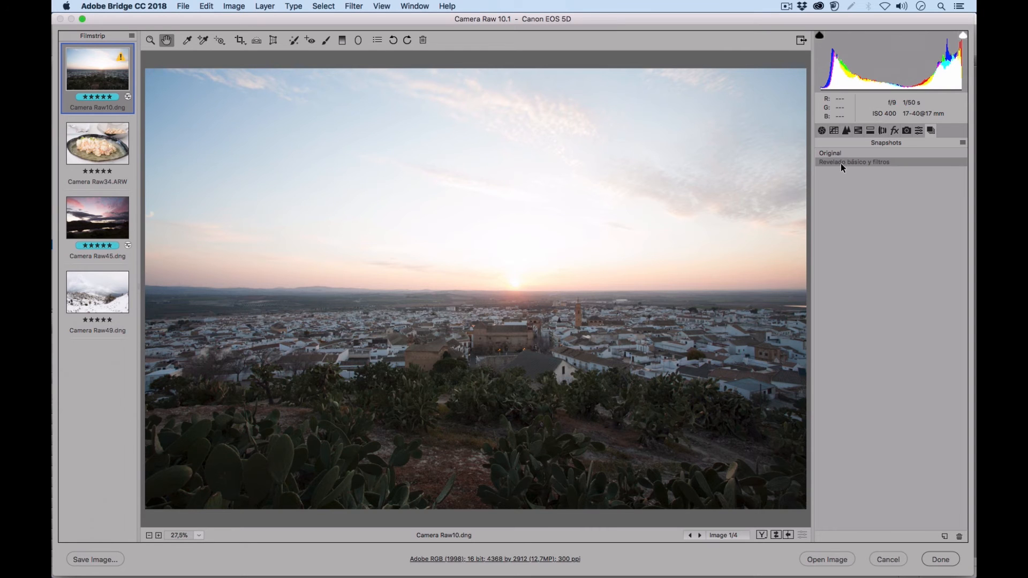
click(841, 154)
click(845, 160)
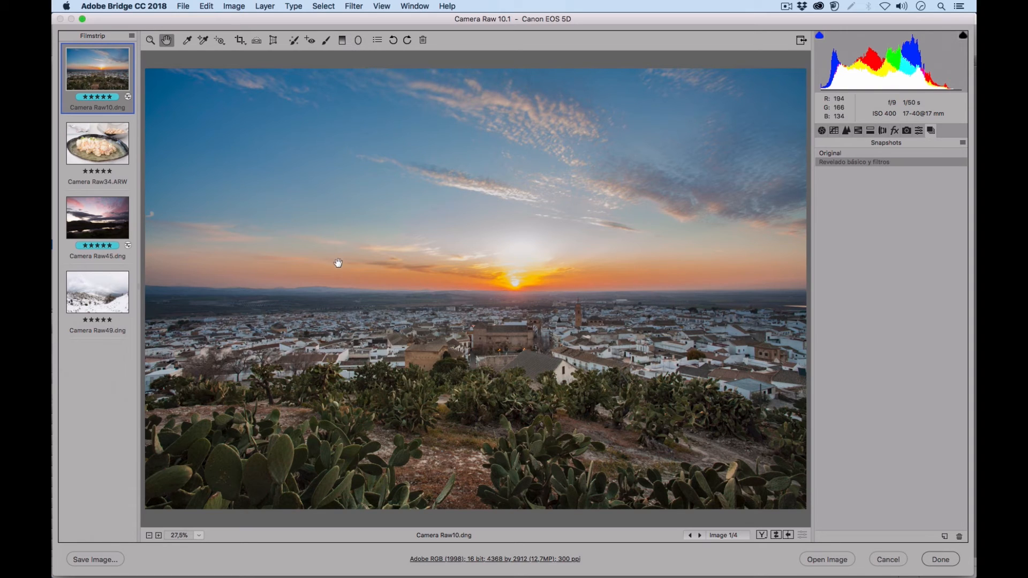
Open Camera Raw34.ARW from the filmstrip and set its Blacks to -20 in the Basic adjustments
click(108, 152)
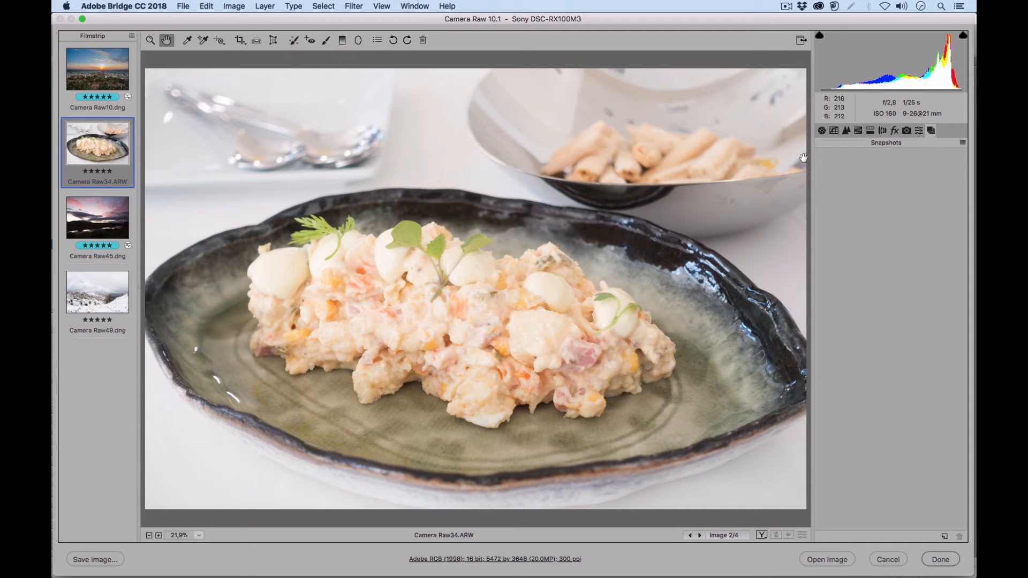
click(821, 130)
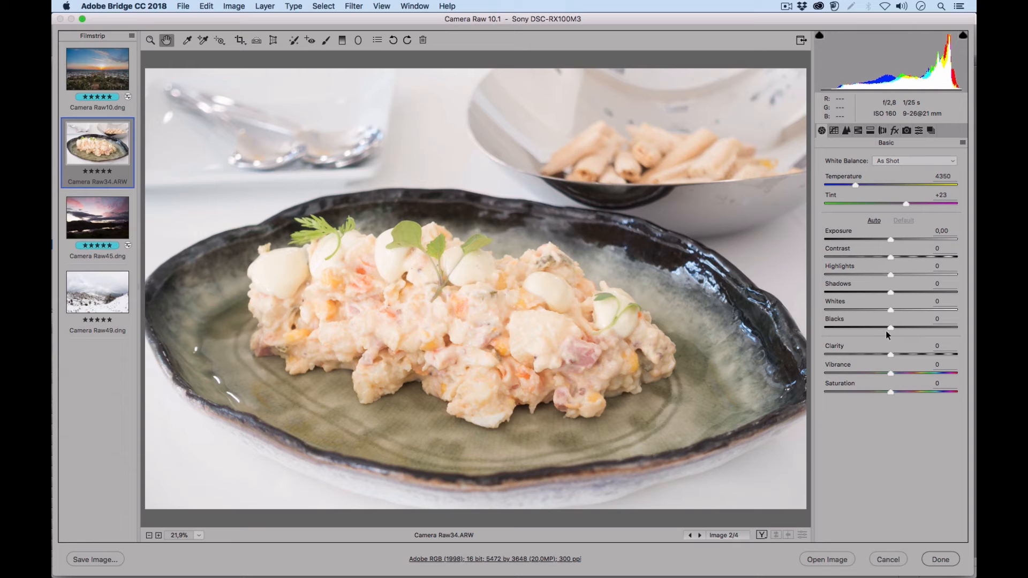
drag(889, 327, 876, 328)
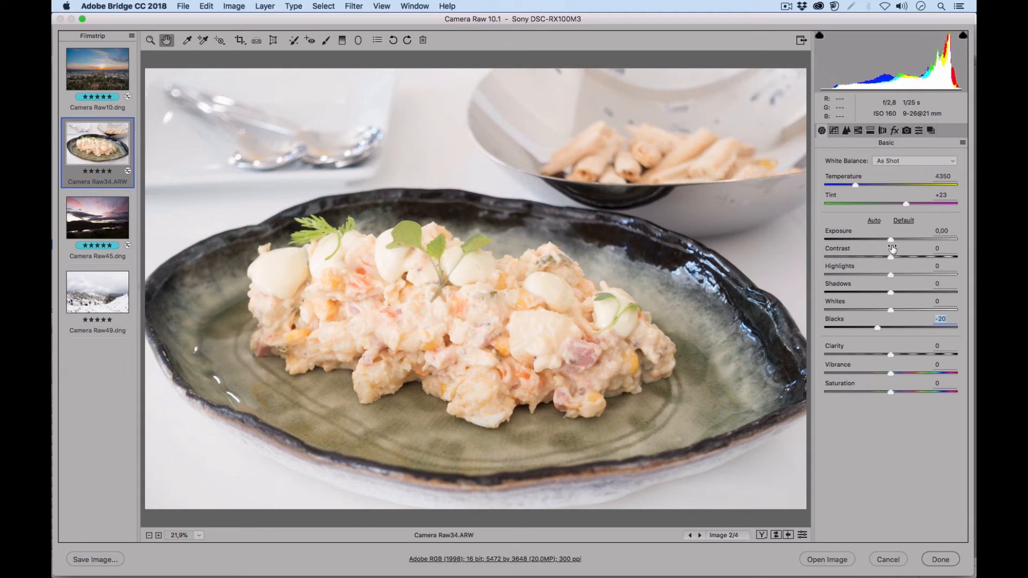
Neutralize the food photo's white balance by sampling the white tablecloth, and set Clarity to +16 and Vibrance to +23
drag(854, 184, 856, 182)
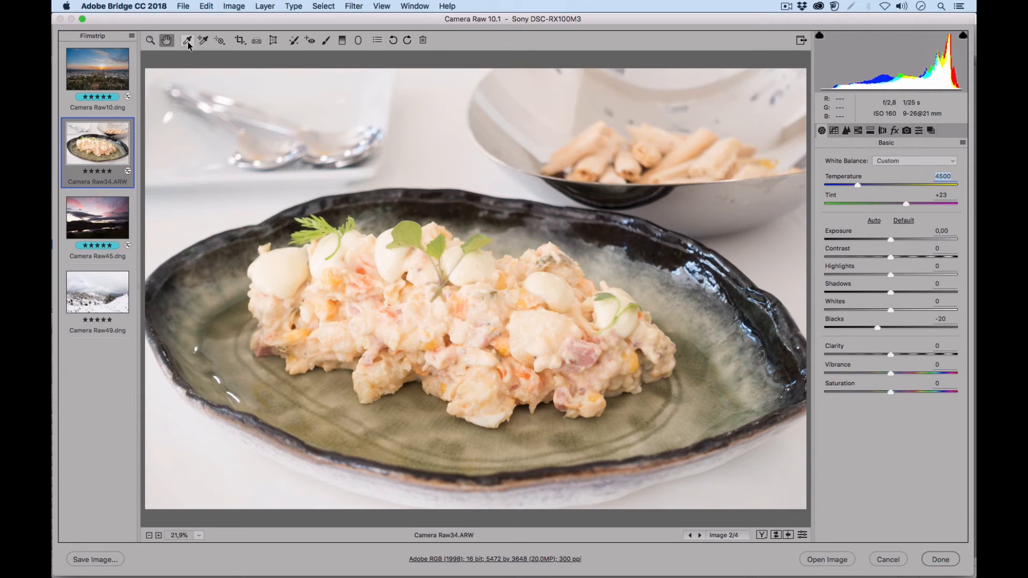
click(187, 41)
click(213, 217)
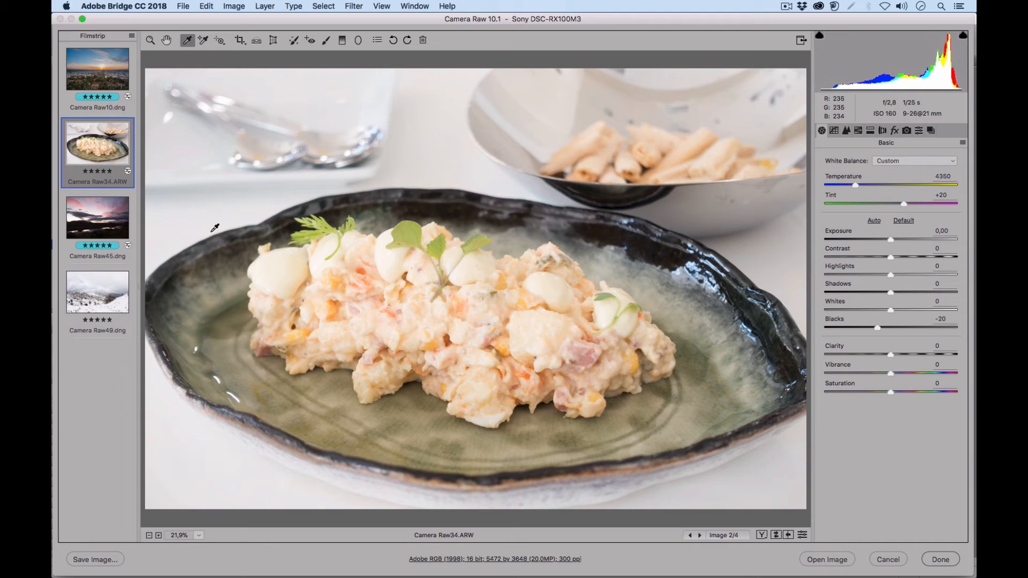
click(206, 465)
click(412, 122)
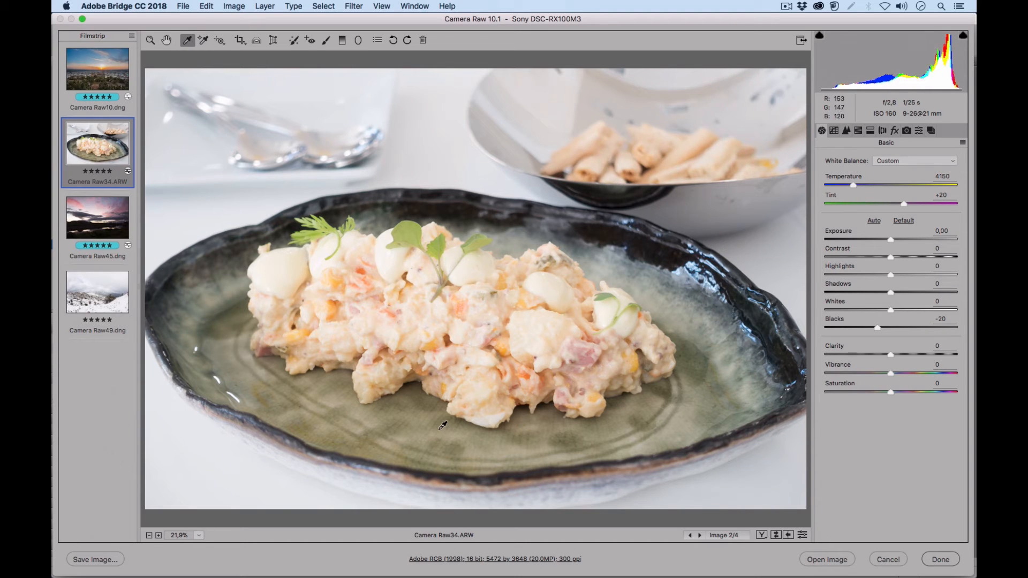
drag(897, 355, 904, 373)
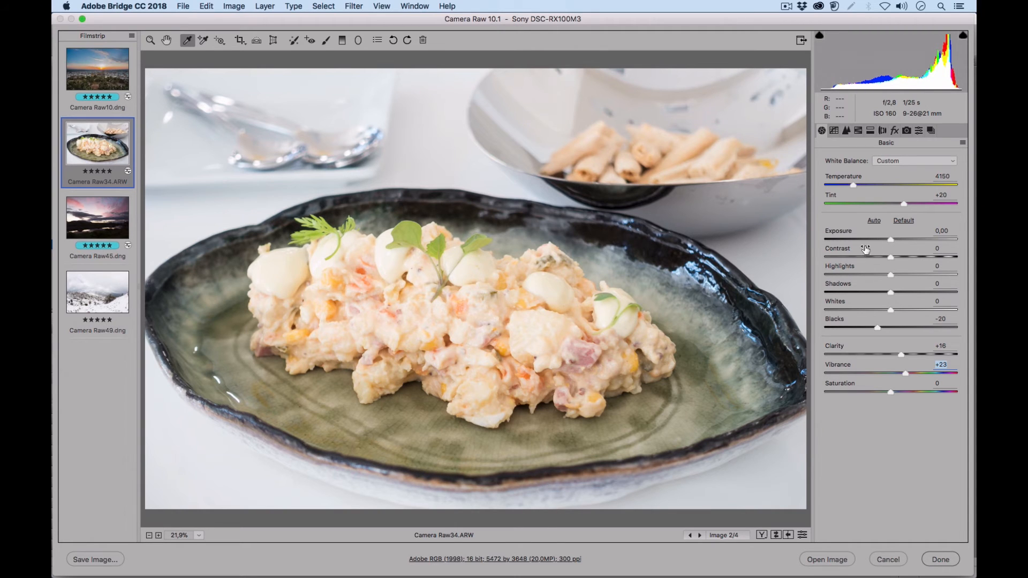
Set the food photo's white balance Temperature to 4050 and its Exposure to +0.10
drag(890, 239, 884, 239)
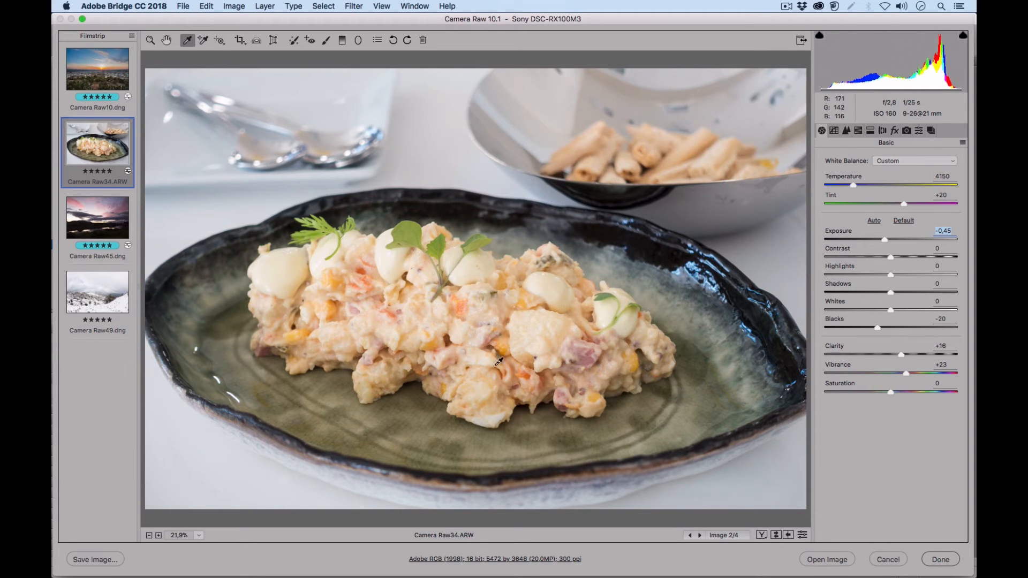
drag(852, 184, 845, 184)
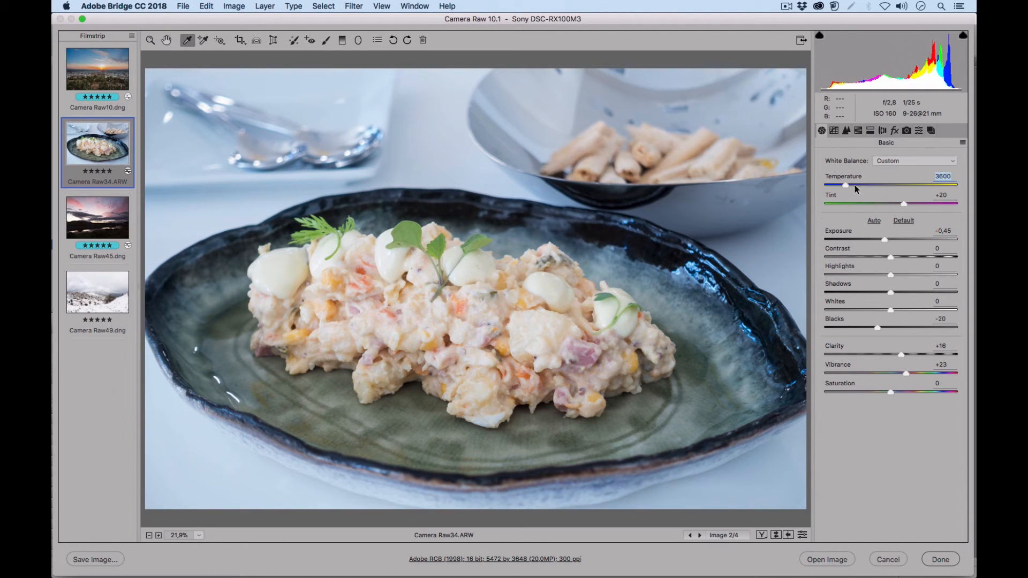
drag(845, 185, 850, 183)
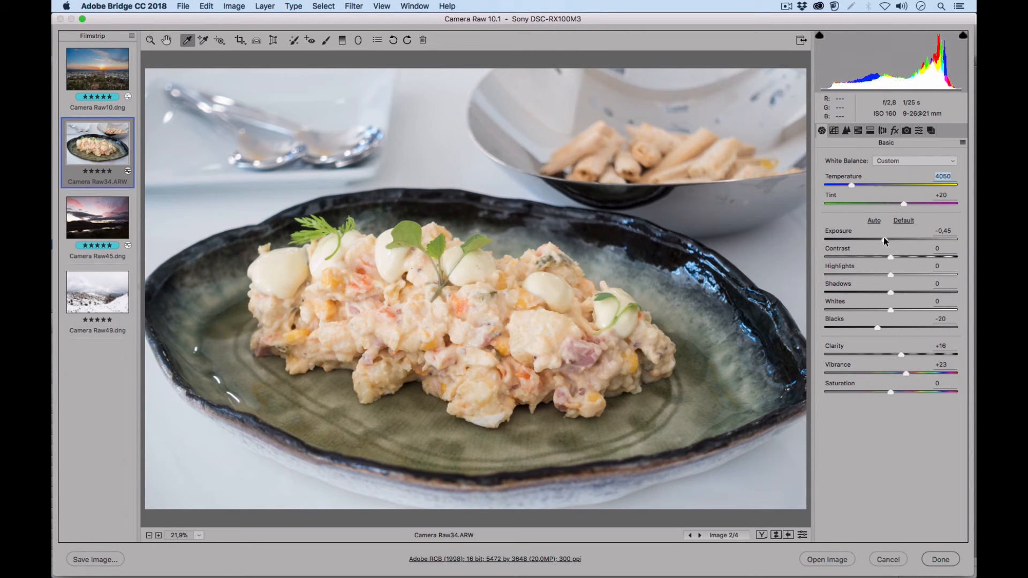
drag(884, 240, 891, 239)
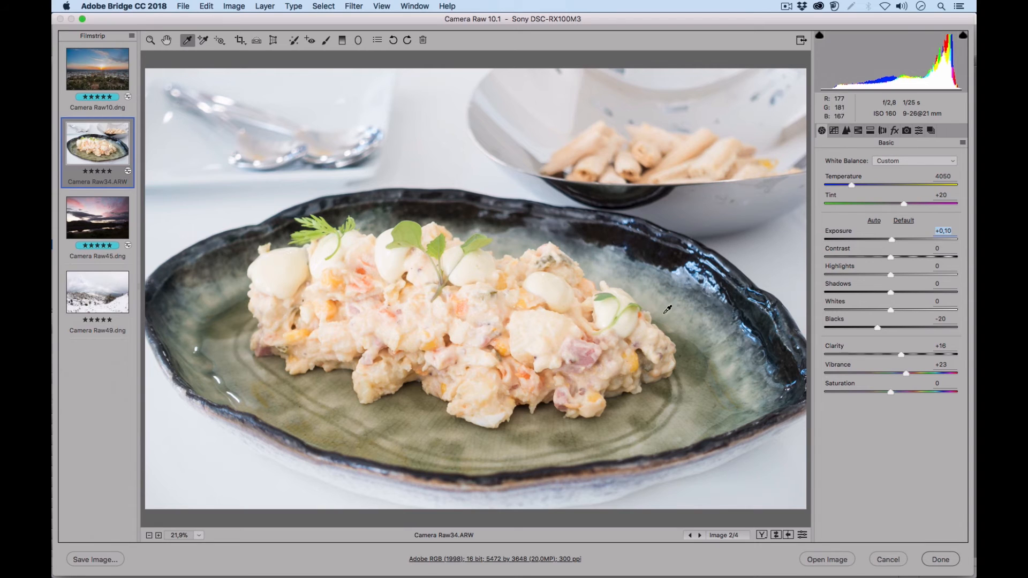
Set up the Adjustment Brush with the mask display on, Size 8, Feather 40, Flow 84 and Density 84
click(325, 41)
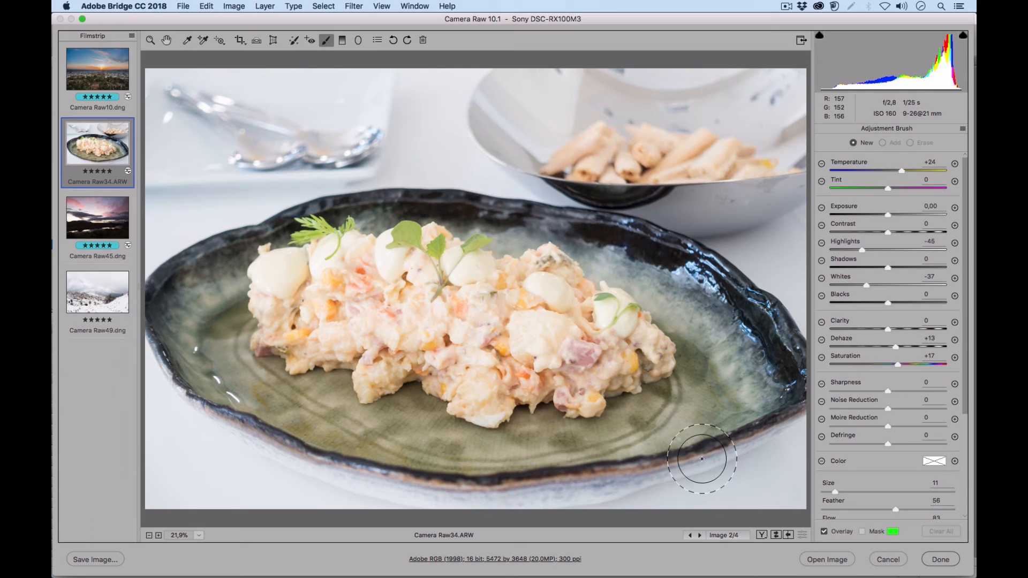
click(861, 531)
drag(966, 398, 968, 502)
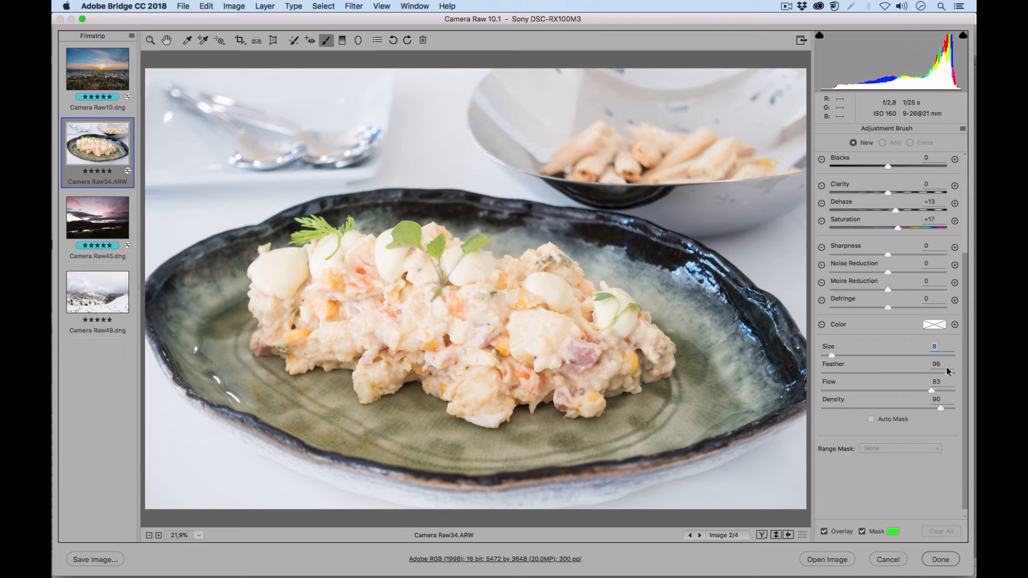
click(874, 367)
click(914, 397)
drag(937, 394, 934, 394)
drag(921, 390, 892, 409)
Change the mask overlay color to magenta and paint the mask over the salad with Auto Mask on
click(893, 531)
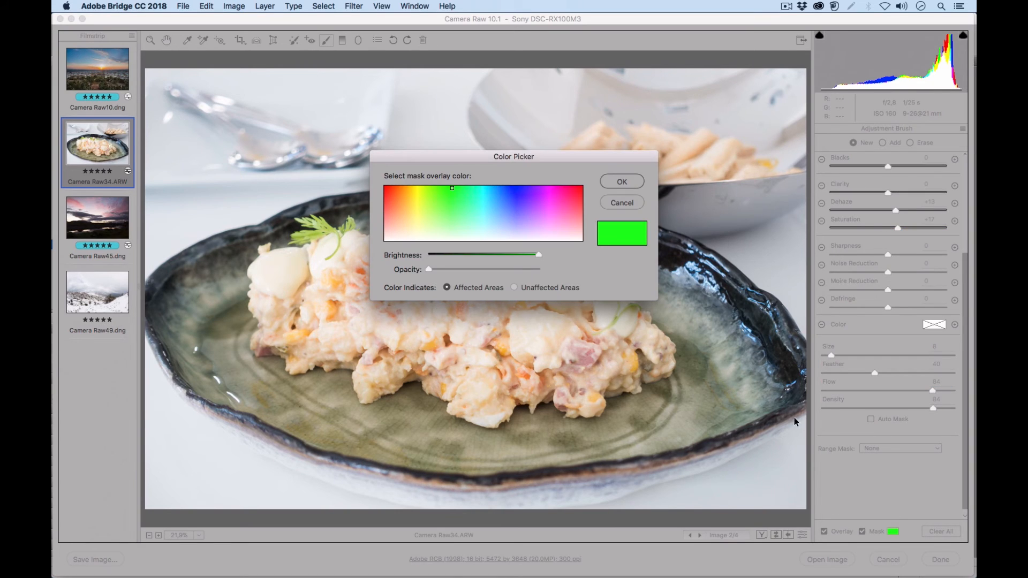
click(555, 189)
click(622, 182)
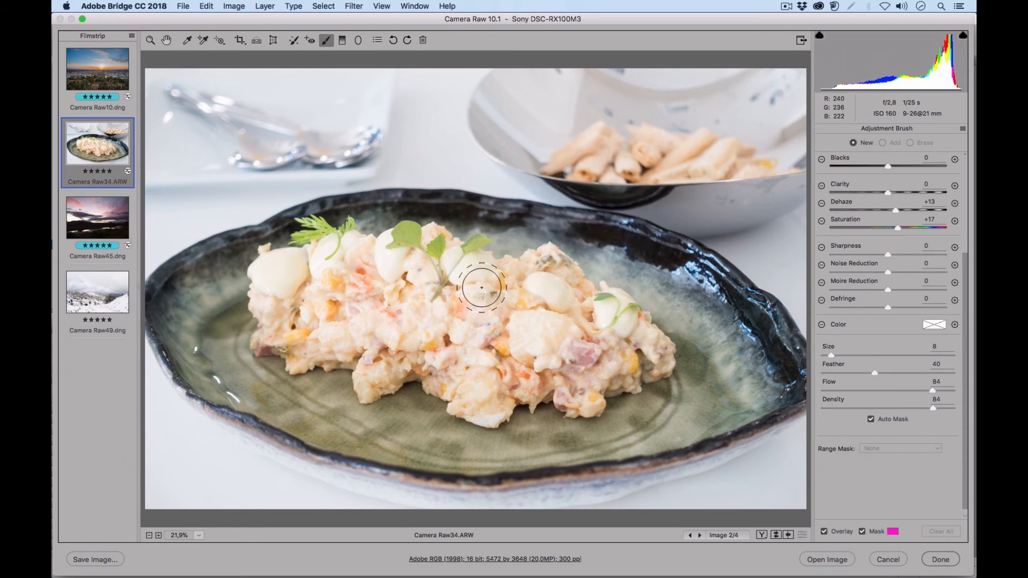
click(552, 336)
mouse_move(552, 336)
mouse_down()
mouse_move(512, 324)
mouse_move(529, 286)
mouse_move(554, 289)
mouse_move(557, 307)
mouse_move(553, 272)
mouse_move(478, 308)
mouse_move(462, 273)
mouse_move(526, 274)
mouse_move(548, 261)
mouse_move(591, 332)
mouse_move(617, 314)
mouse_move(652, 345)
mouse_move(651, 359)
mouse_move(599, 373)
mouse_move(579, 394)
mouse_move(579, 355)
mouse_move(567, 347)
mouse_move(451, 351)
mouse_move(430, 332)
mouse_move(514, 364)
mouse_move(483, 399)
mouse_move(422, 343)
mouse_move(369, 375)
mouse_move(409, 339)
mouse_move(391, 283)
mouse_move(438, 284)
mouse_move(410, 245)
mouse_move(441, 251)
mouse_move(353, 266)
mouse_move(332, 253)
mouse_move(354, 264)
mouse_move(304, 283)
mouse_move(269, 269)
mouse_move(269, 341)
mouse_move(304, 345)
mouse_move(302, 359)
mouse_move(308, 343)
mouse_move(371, 323)
mouse_move(304, 305)
mouse_move(337, 293)
mouse_move(303, 300)
mouse_move(391, 325)
mouse_move(434, 356)
mouse_move(526, 361)
mouse_move(527, 301)
mouse_move(493, 410)
mouse_move(469, 376)
mouse_move(506, 301)
mouse_move(634, 368)
mouse_move(449, 284)
mouse_move(434, 253)
mouse_move(456, 277)
mouse_move(475, 250)
mouse_move(353, 259)
mouse_move(323, 237)
mouse_move(276, 280)
mouse_move(299, 332)
mouse_move(284, 341)
mouse_move(335, 335)
mouse_up()
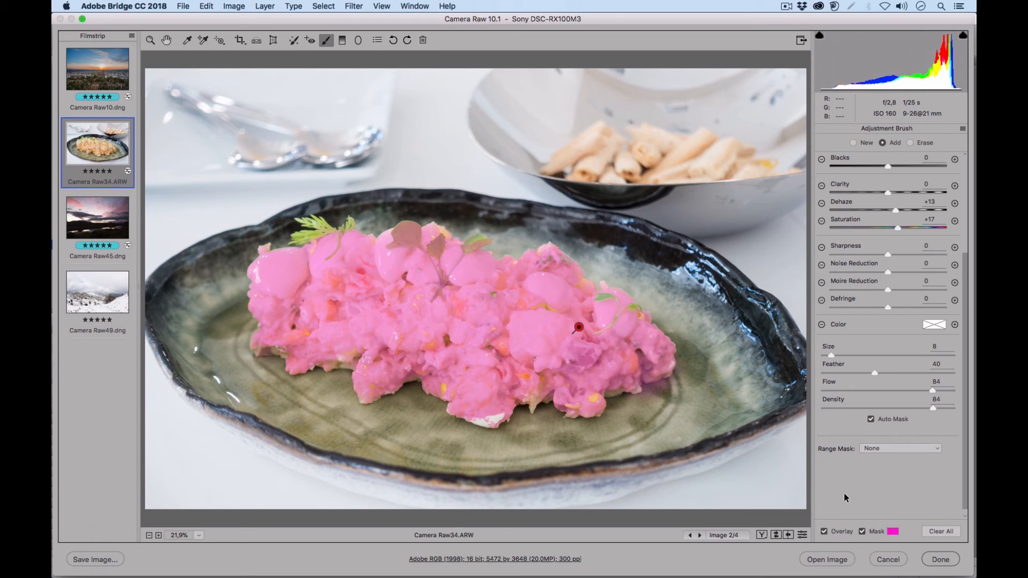
click(870, 419)
drag(483, 402, 495, 403)
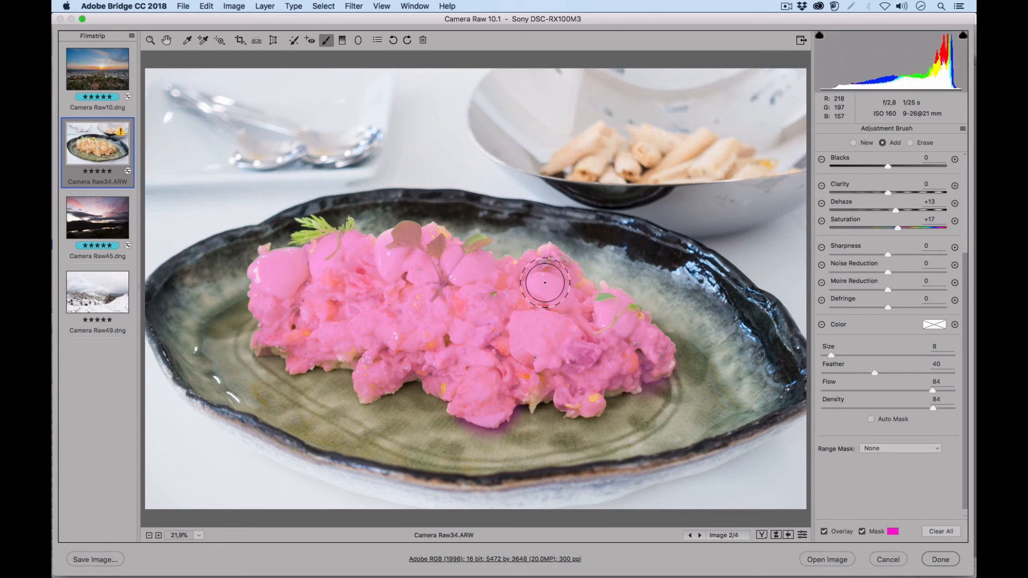
mouse_move(605, 309)
mouse_down()
mouse_move(628, 330)
mouse_move(541, 267)
mouse_move(474, 264)
mouse_move(416, 237)
mouse_move(418, 255)
mouse_move(618, 300)
mouse_move(680, 373)
mouse_move(631, 397)
mouse_move(474, 408)
mouse_move(377, 380)
mouse_move(340, 354)
mouse_move(321, 370)
mouse_up()
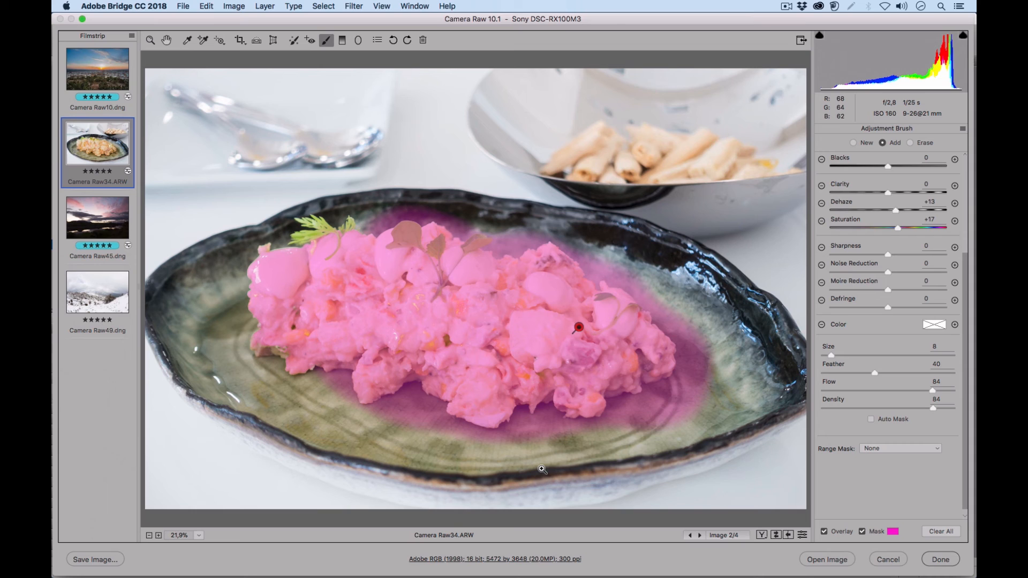
key(super+z)
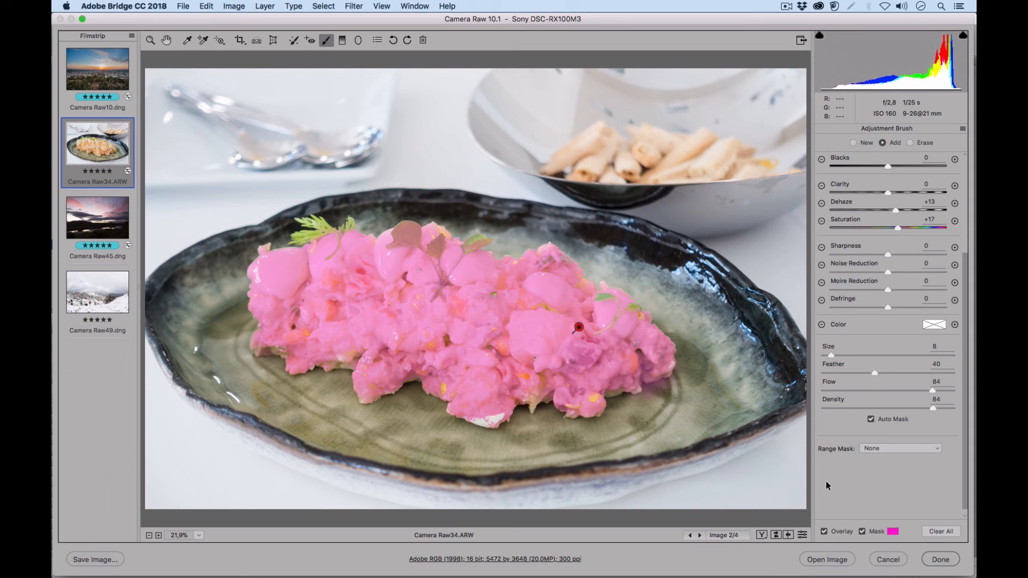
Fill the unmasked gaps in the salad's middle and right part, including the small leaf there, with Auto Mask on
key(super+equal)
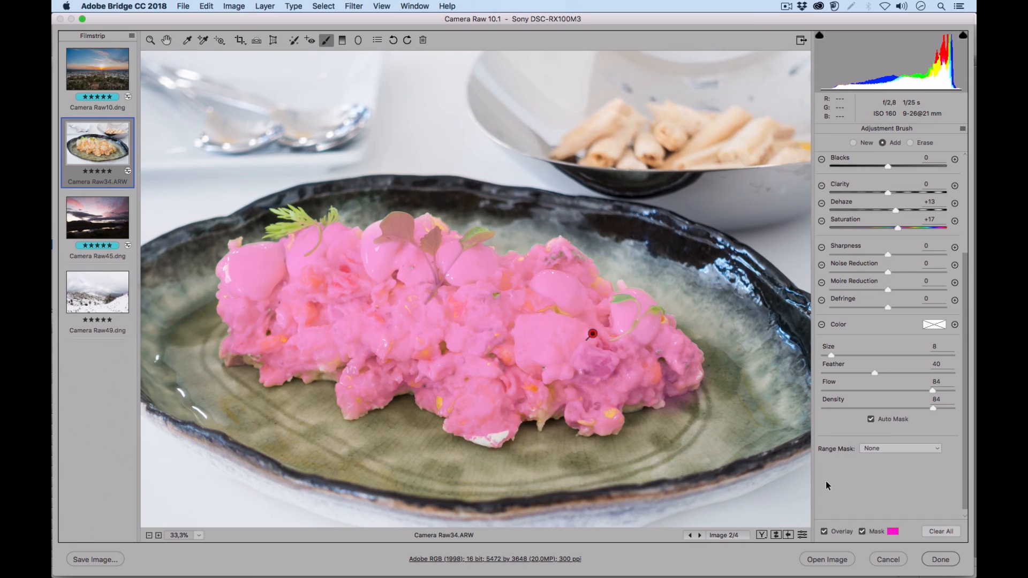
key(super+equal)
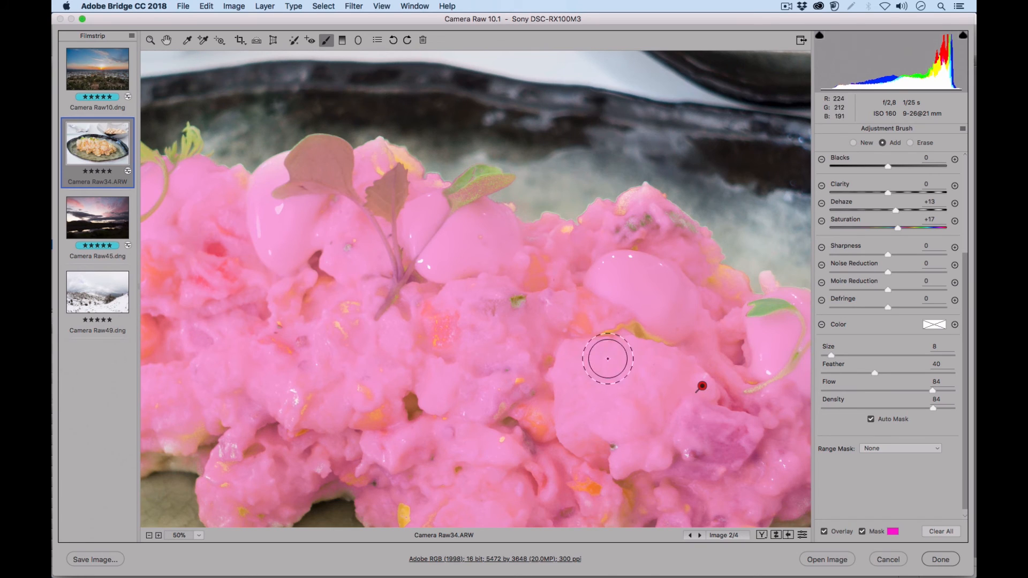
mouse_move(604, 337)
mouse_down()
mouse_move(689, 334)
mouse_move(665, 341)
mouse_move(672, 347)
mouse_move(607, 321)
mouse_up()
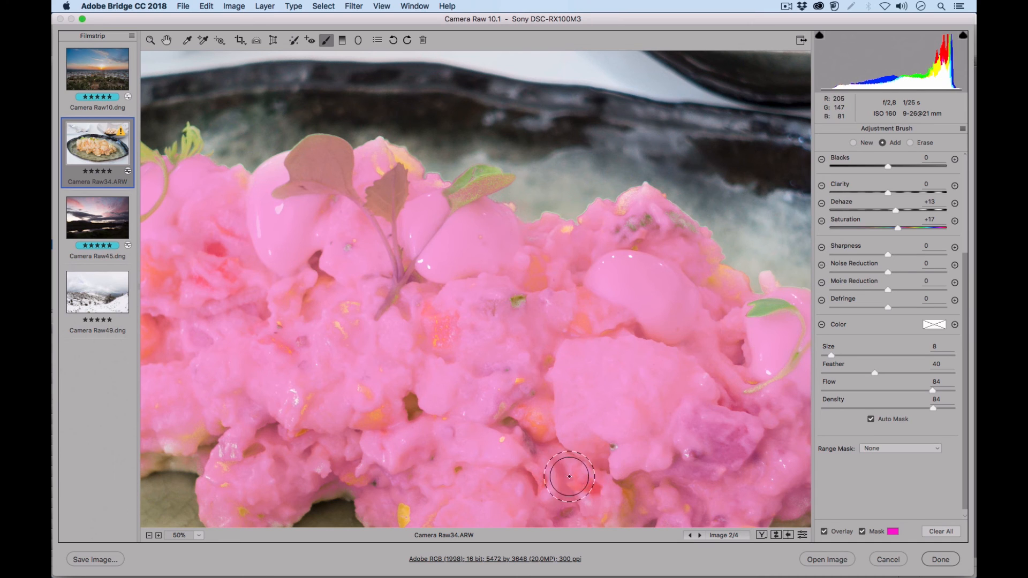
mouse_move(569, 476)
mouse_down()
mouse_move(525, 413)
mouse_move(509, 444)
mouse_move(520, 374)
mouse_move(493, 425)
mouse_move(500, 434)
mouse_move(492, 425)
mouse_move(502, 445)
mouse_move(516, 433)
mouse_move(512, 406)
mouse_up()
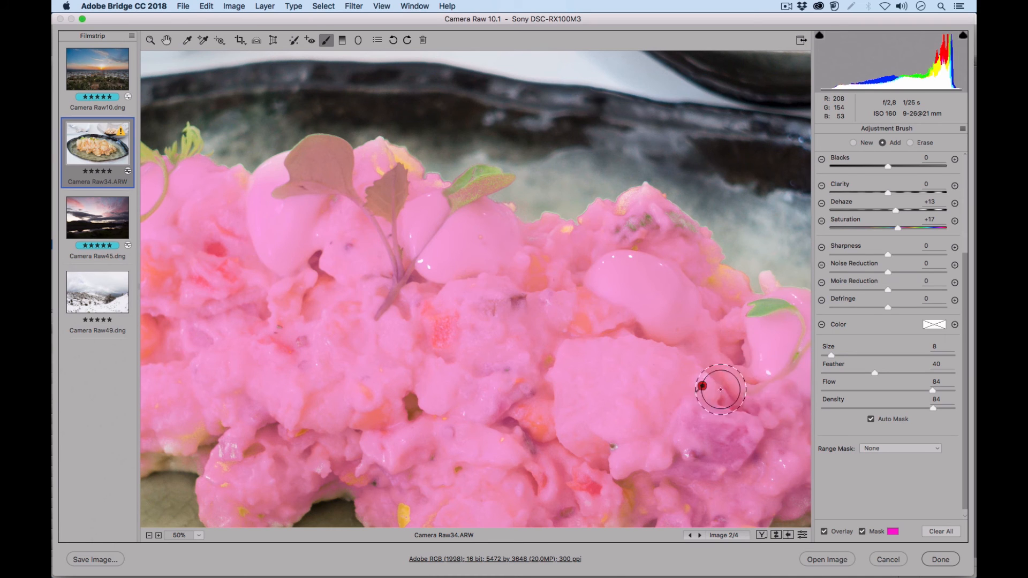
mouse_move(724, 392)
mouse_down()
mouse_move(498, 362)
mouse_move(426, 339)
mouse_up()
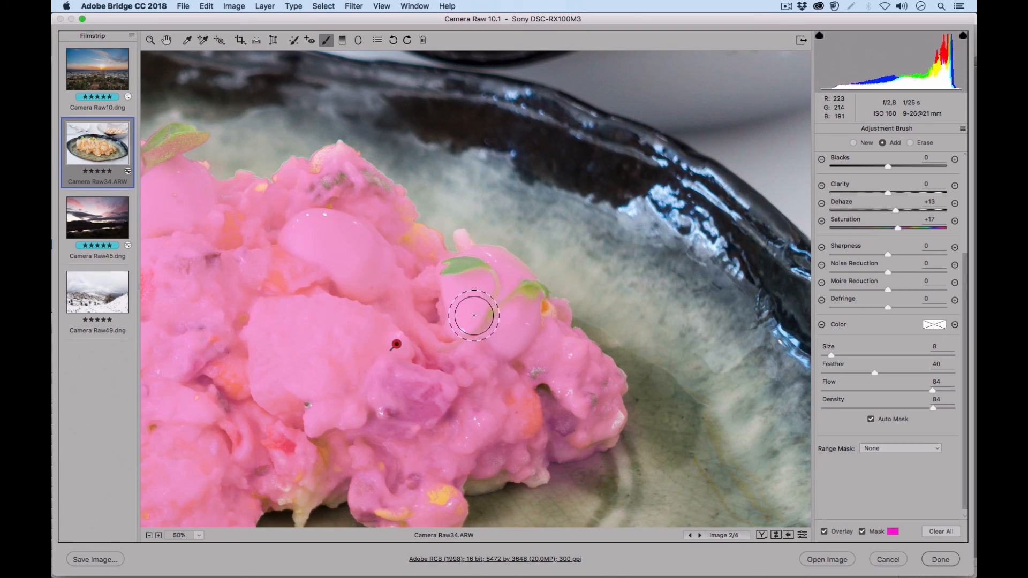
mouse_move(473, 315)
mouse_down()
mouse_move(496, 290)
mouse_move(443, 276)
mouse_move(535, 292)
mouse_move(530, 306)
mouse_move(540, 302)
mouse_move(549, 326)
mouse_move(535, 351)
mouse_move(536, 413)
mouse_move(521, 412)
mouse_move(457, 464)
mouse_move(434, 503)
mouse_move(386, 498)
mouse_move(400, 514)
mouse_move(379, 480)
mouse_move(357, 470)
mouse_move(295, 510)
mouse_move(314, 461)
mouse_move(313, 472)
mouse_move(289, 474)
mouse_move(298, 462)
mouse_move(350, 445)
mouse_move(410, 469)
mouse_move(392, 428)
mouse_move(361, 435)
mouse_move(369, 398)
mouse_move(291, 416)
mouse_move(318, 398)
mouse_move(310, 427)
mouse_up()
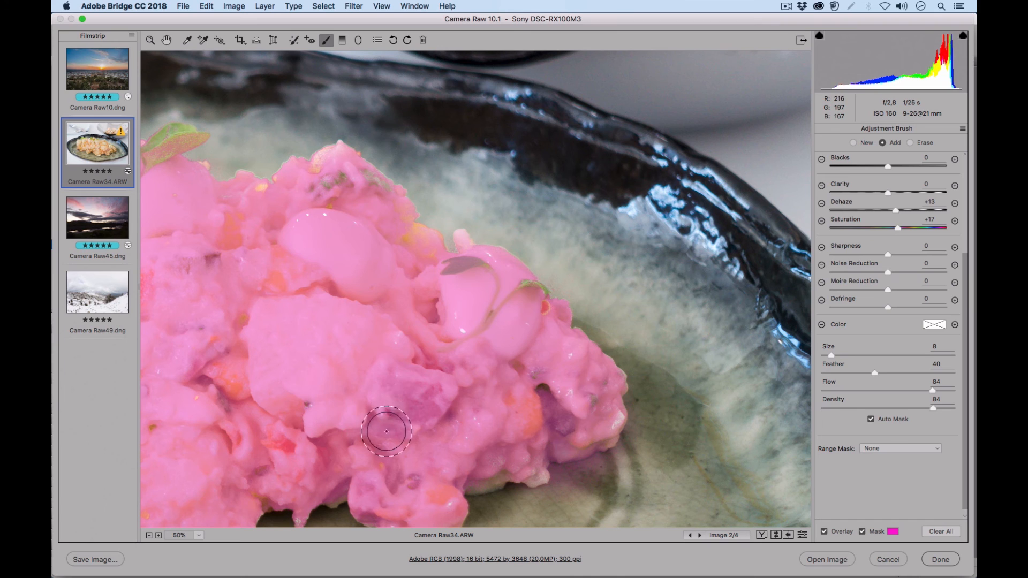
mouse_move(404, 252)
mouse_down()
mouse_move(416, 236)
mouse_move(417, 252)
mouse_move(344, 178)
mouse_move(333, 200)
mouse_move(328, 176)
mouse_move(320, 245)
mouse_up()
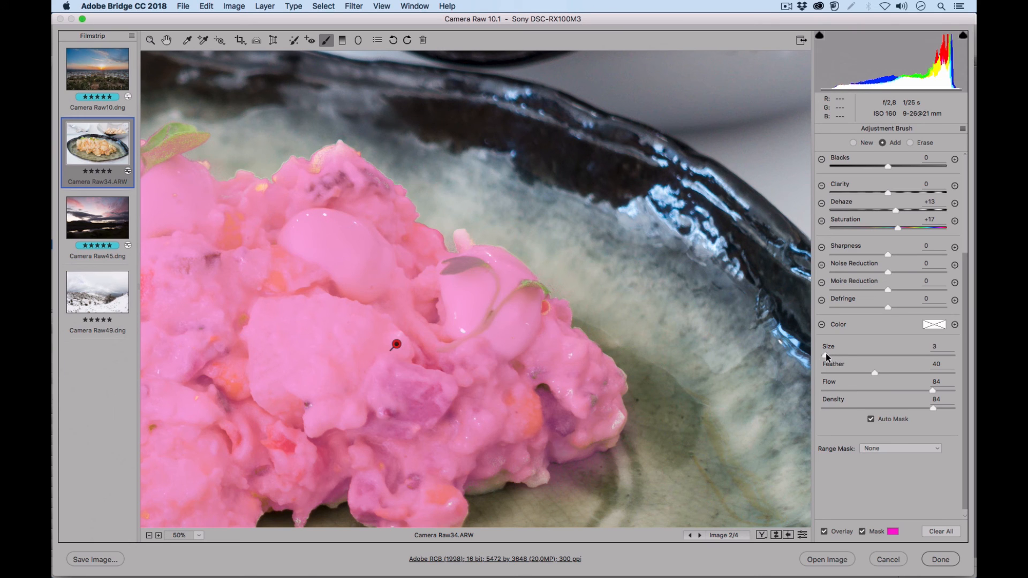
Reduce the brush Size to 4 and mask the salad's upper edge, the central green leaf and the yellow piece behind it
drag(825, 352, 827, 352)
drag(315, 173, 338, 152)
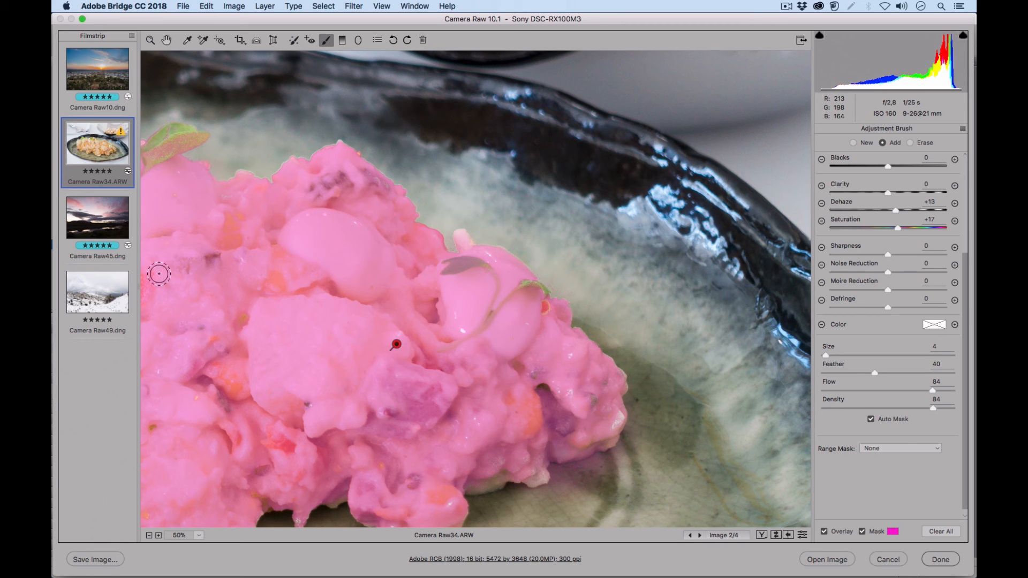
mouse_move(218, 267)
mouse_down()
mouse_move(394, 303)
mouse_move(484, 347)
mouse_move(482, 357)
mouse_up()
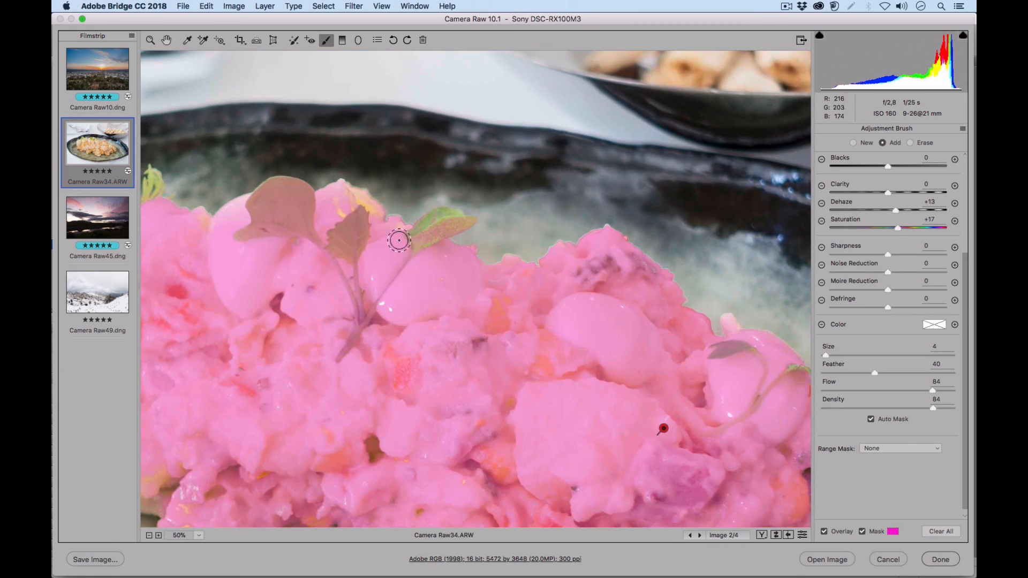
drag(435, 220, 467, 221)
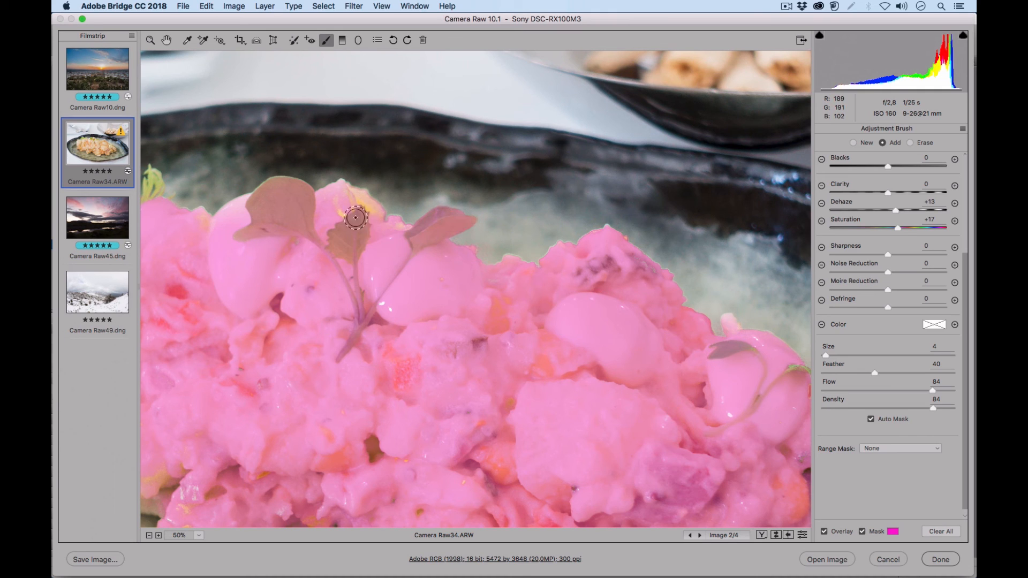
mouse_move(355, 218)
mouse_down()
mouse_move(349, 197)
mouse_move(363, 208)
mouse_move(337, 227)
mouse_move(343, 204)
mouse_up()
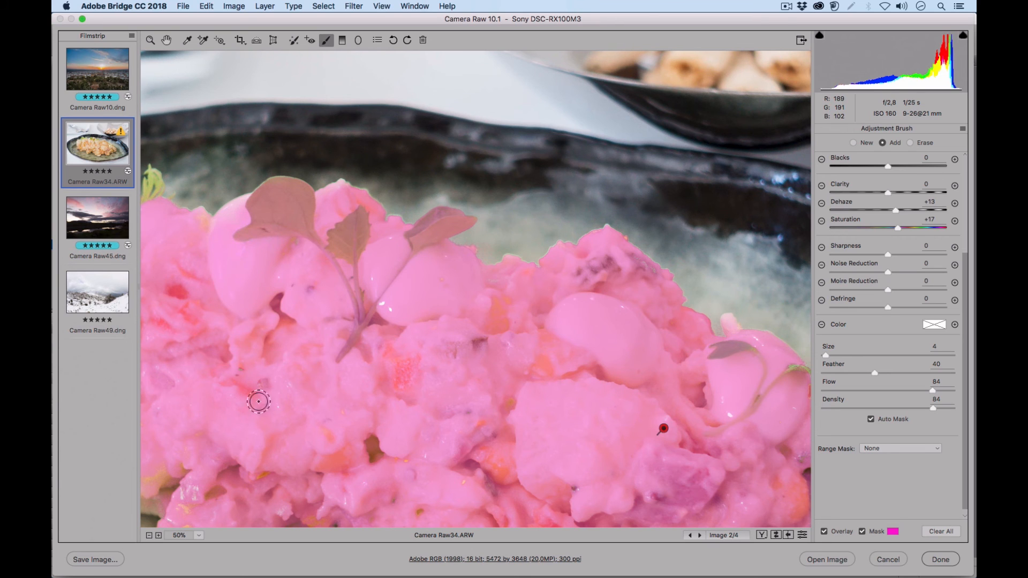
Extend the mask over the white piece and the lower edge of the salad, brushing onto the plate beside it
scroll(478, 257, down, 5)
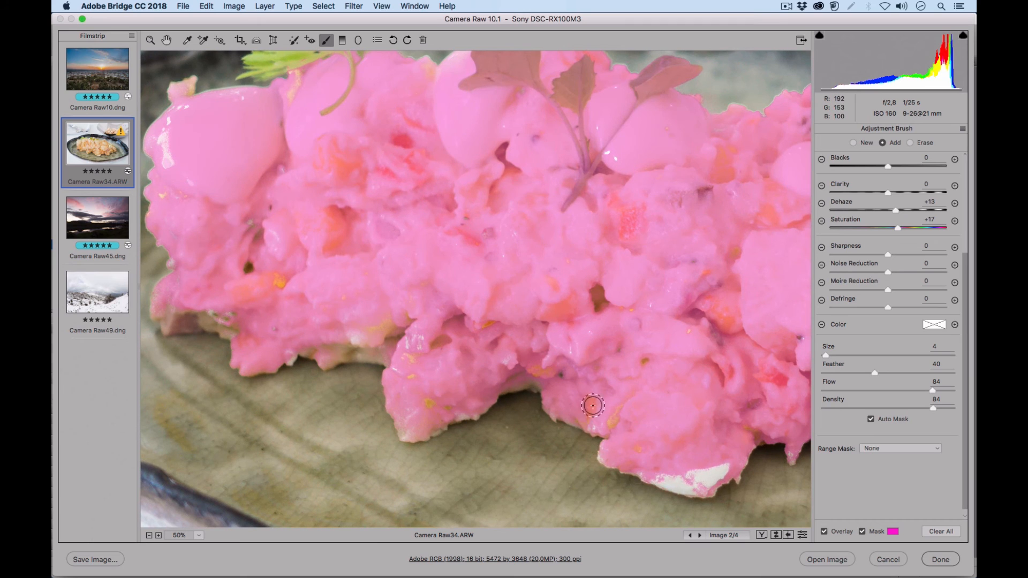
mouse_move(718, 472)
mouse_down()
mouse_move(661, 480)
mouse_move(713, 489)
mouse_move(601, 457)
mouse_move(619, 423)
mouse_up()
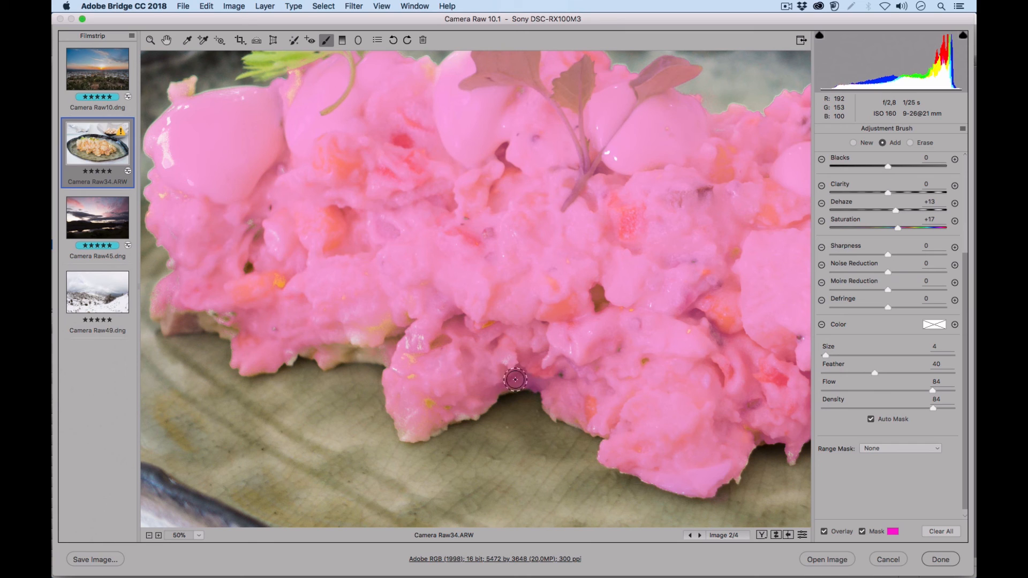
mouse_move(450, 415)
mouse_down()
mouse_move(403, 430)
mouse_move(400, 419)
mouse_move(411, 434)
mouse_move(424, 404)
mouse_move(418, 368)
mouse_move(408, 351)
mouse_move(399, 355)
mouse_move(394, 329)
mouse_move(380, 329)
mouse_move(404, 327)
mouse_move(334, 345)
mouse_move(352, 352)
mouse_move(365, 349)
mouse_move(335, 344)
mouse_move(322, 362)
mouse_move(316, 341)
mouse_move(305, 353)
mouse_move(366, 370)
mouse_move(357, 391)
mouse_move(390, 408)
mouse_up()
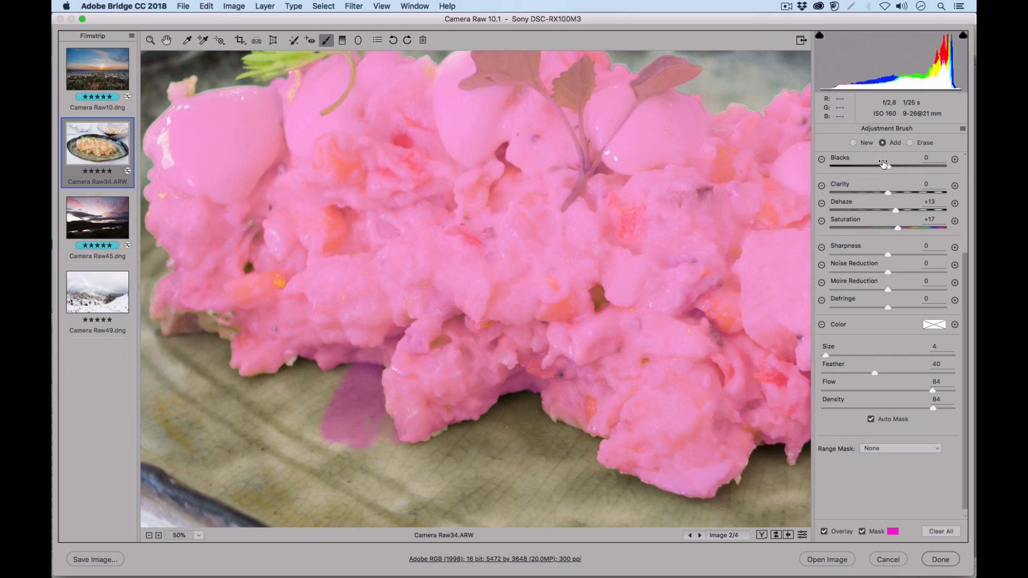
Switch the brush to Erase with Feather 44 and remove the stray mask from the plate below the salad
click(911, 143)
click(883, 141)
click(910, 142)
drag(891, 373, 880, 372)
mouse_move(344, 419)
mouse_down()
mouse_move(352, 442)
mouse_move(363, 419)
mouse_move(314, 414)
mouse_move(348, 429)
mouse_move(357, 411)
mouse_move(349, 377)
mouse_move(372, 377)
mouse_move(383, 447)
mouse_move(372, 371)
mouse_up()
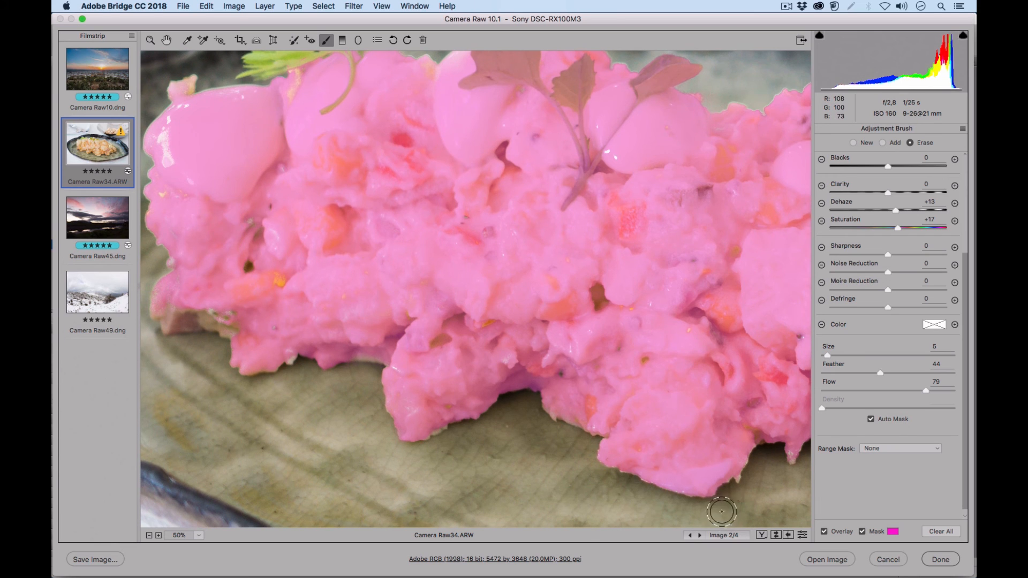
Switch the brush back to Add and mask the uncovered lower-left corner and left edge of the salad
scroll(583, 511, down, 2)
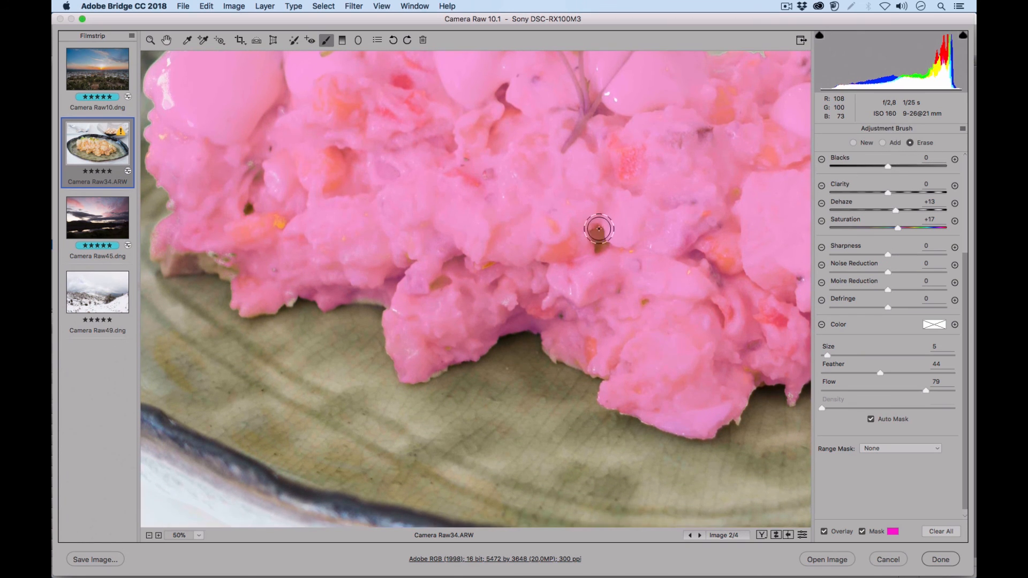
click(882, 143)
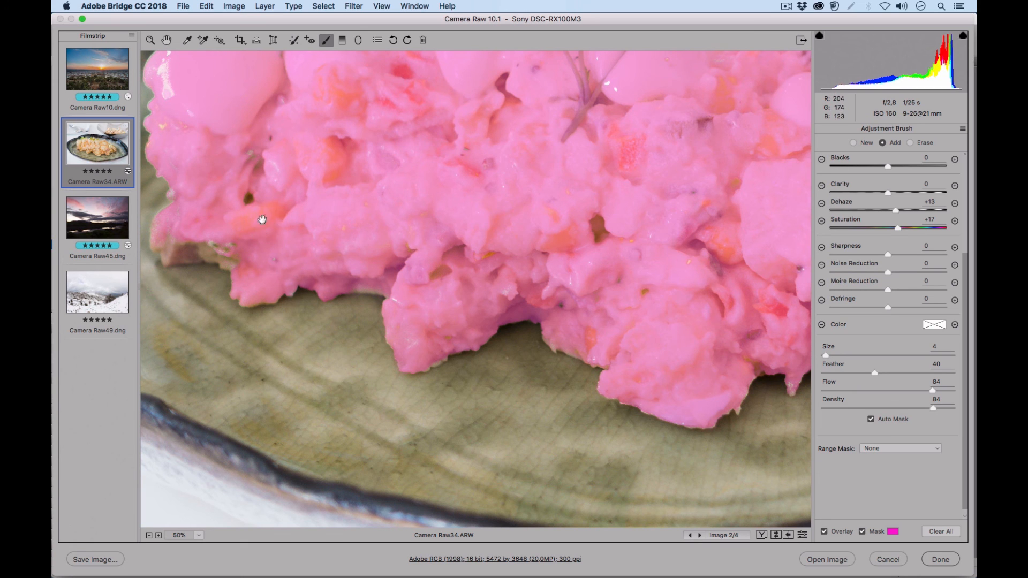
mouse_move(262, 220)
mouse_down()
mouse_move(534, 283)
mouse_move(528, 298)
mouse_up()
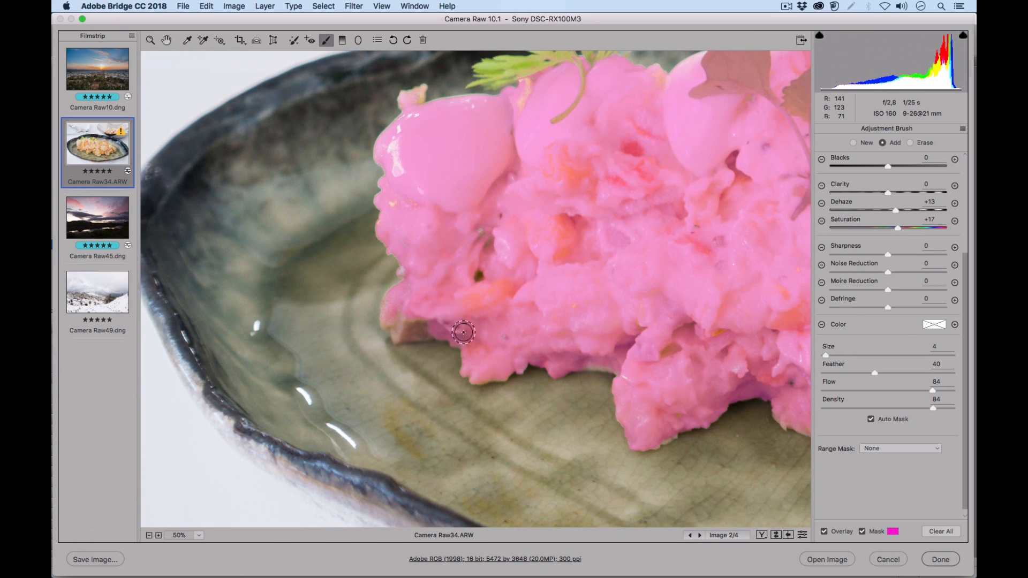
mouse_move(463, 332)
mouse_down()
mouse_move(394, 315)
mouse_move(396, 324)
mouse_move(409, 302)
mouse_move(387, 313)
mouse_move(417, 276)
mouse_move(394, 143)
mouse_move(425, 129)
mouse_up()
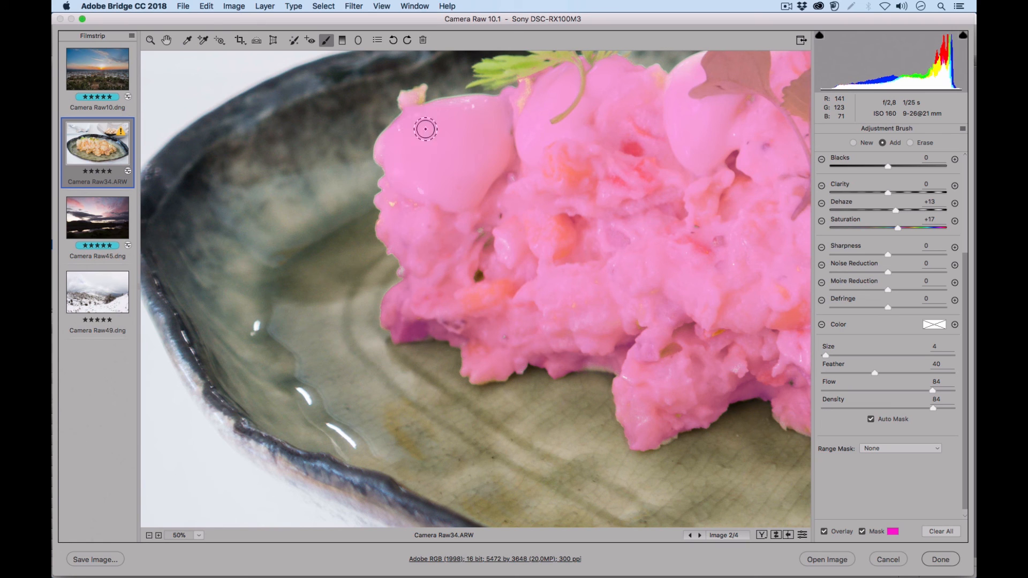
Mask the feathery herb sprig, the small tip above the salad's left end and the remaining spots along the upper edge
drag(512, 203, 430, 351)
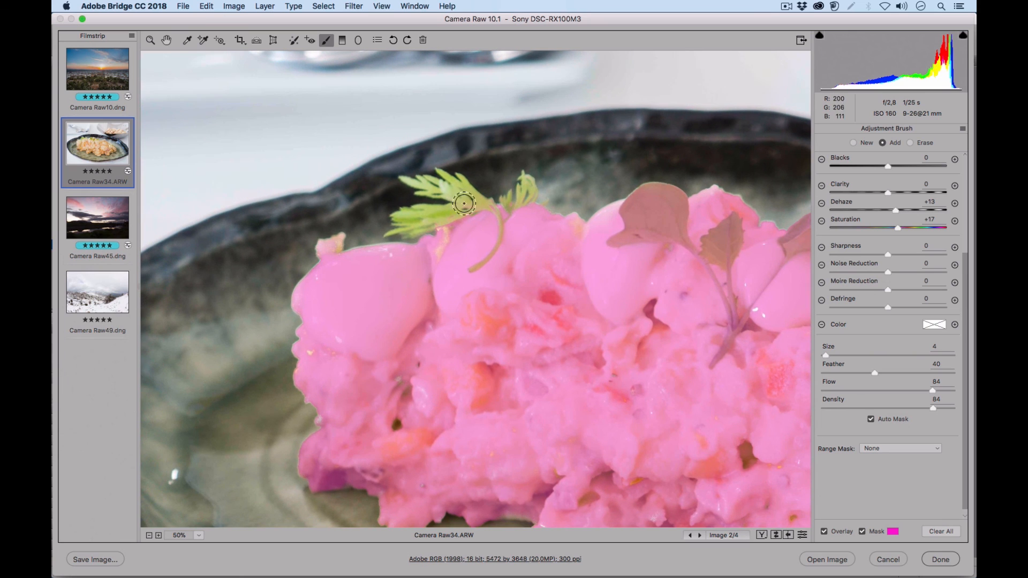
mouse_move(456, 207)
mouse_down()
mouse_move(415, 217)
mouse_move(466, 207)
mouse_move(459, 188)
mouse_move(431, 186)
mouse_move(460, 184)
mouse_move(500, 211)
mouse_move(527, 181)
mouse_move(493, 244)
mouse_move(467, 261)
mouse_up()
mouse_move(405, 222)
mouse_down()
mouse_move(447, 202)
mouse_move(441, 189)
mouse_move(414, 182)
mouse_up()
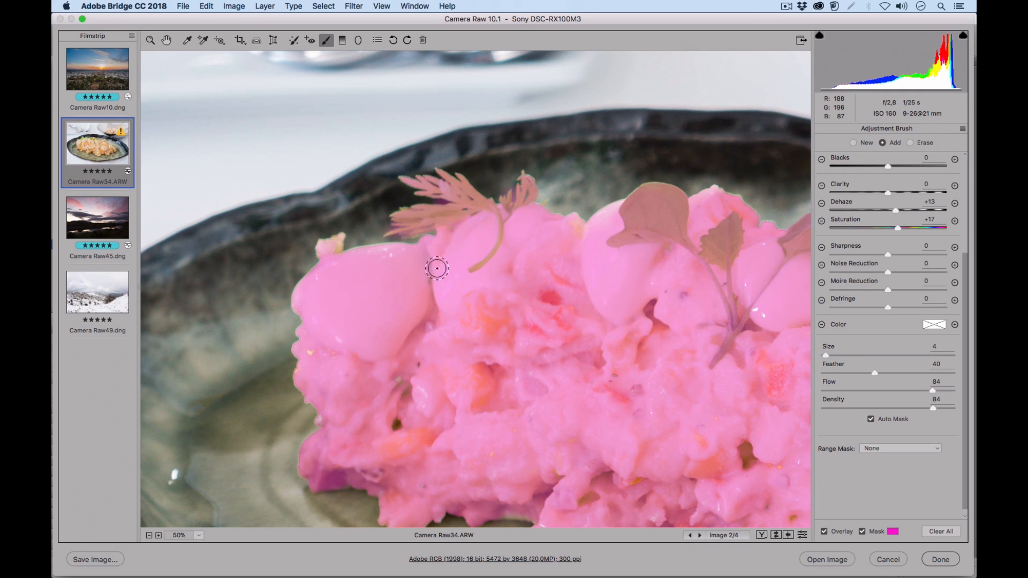
drag(338, 239, 332, 242)
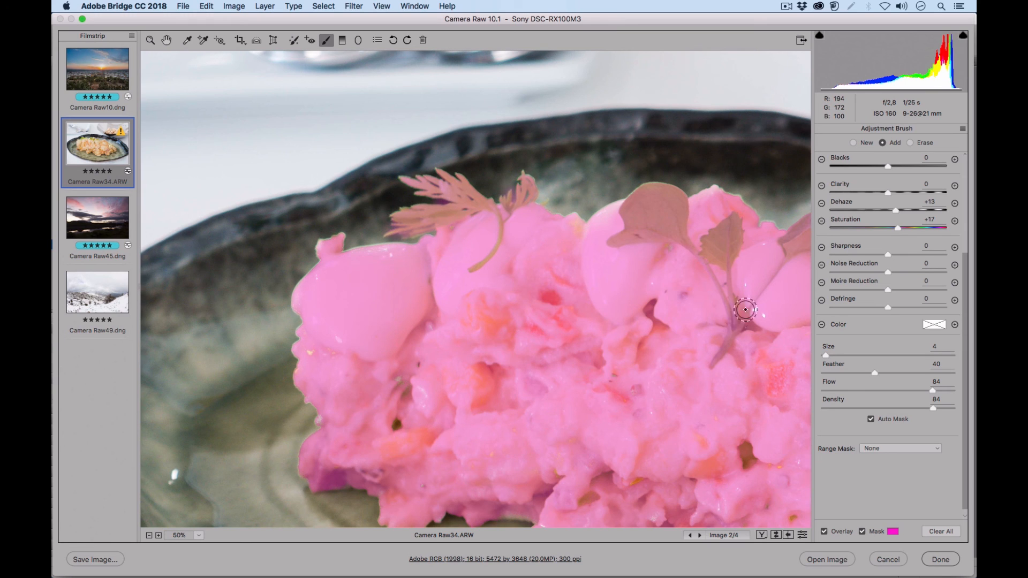
drag(585, 240, 599, 256)
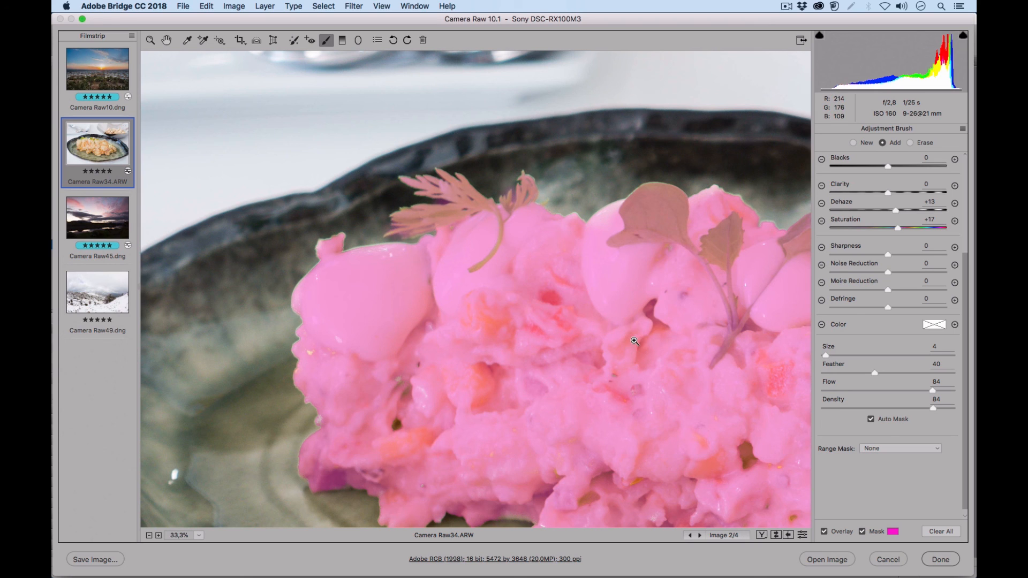
Fit the whole photo in view and hide the mask overlay on the salad
key(super+minus)
key(super+minus)
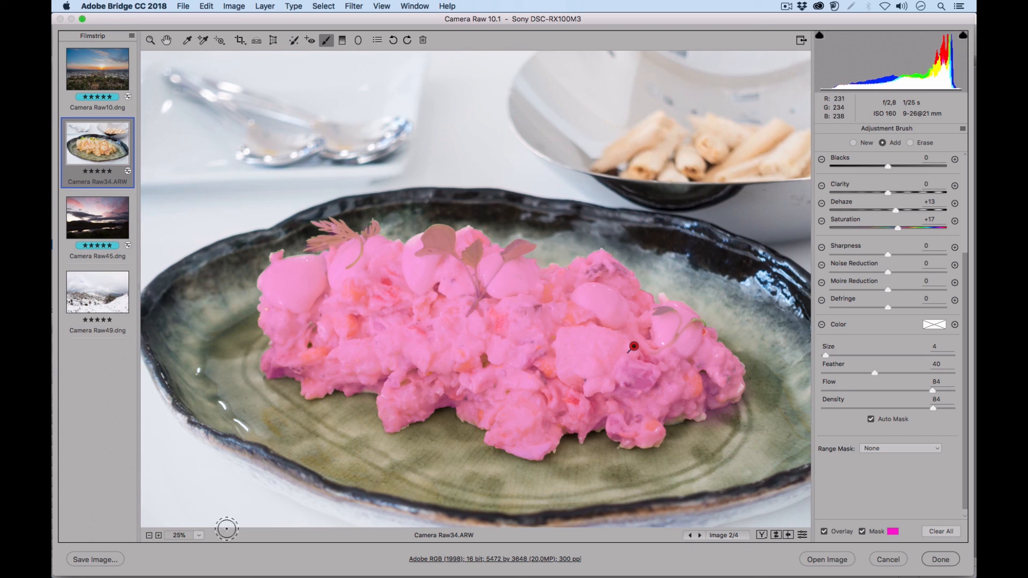
click(199, 535)
click(227, 548)
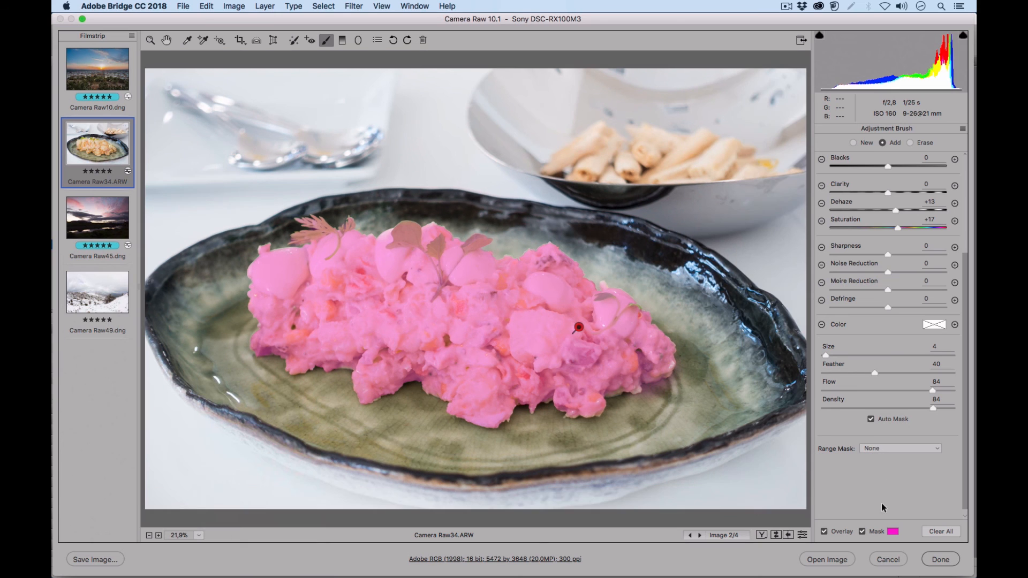
click(861, 531)
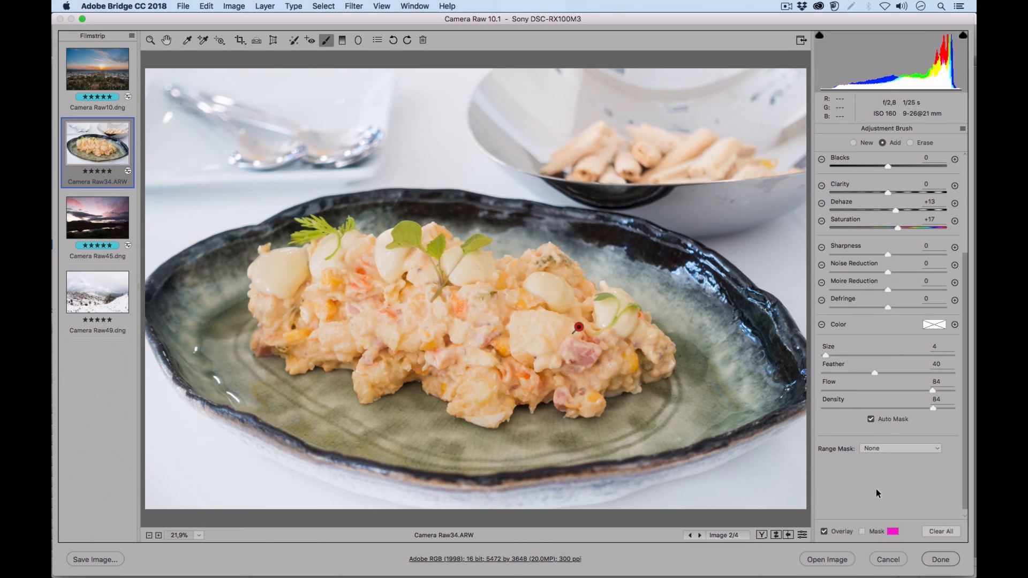
Reset all local correction settings of the salad's brush adjustment to zero
drag(965, 405, 951, 293)
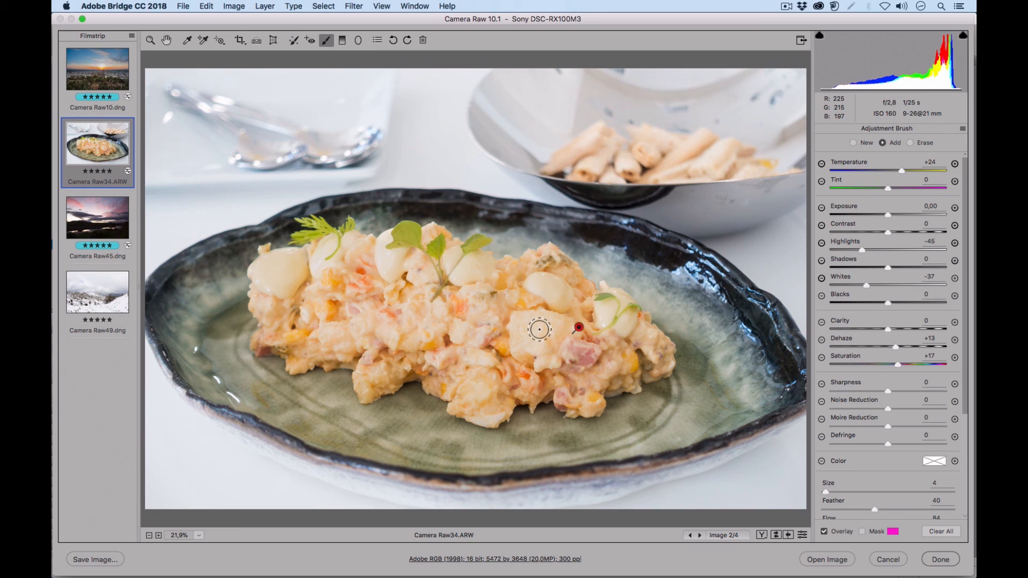
click(962, 130)
click(904, 155)
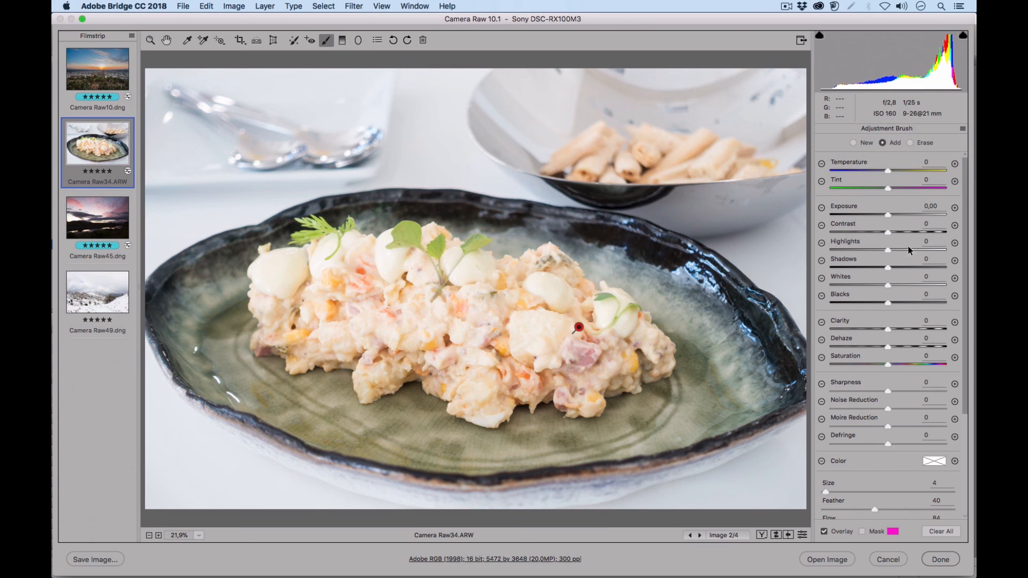
Set the salad adjustment's Exposure to -0,30, Temperature to -17, Dehaze to +19 and Saturation to +36
drag(888, 216, 882, 213)
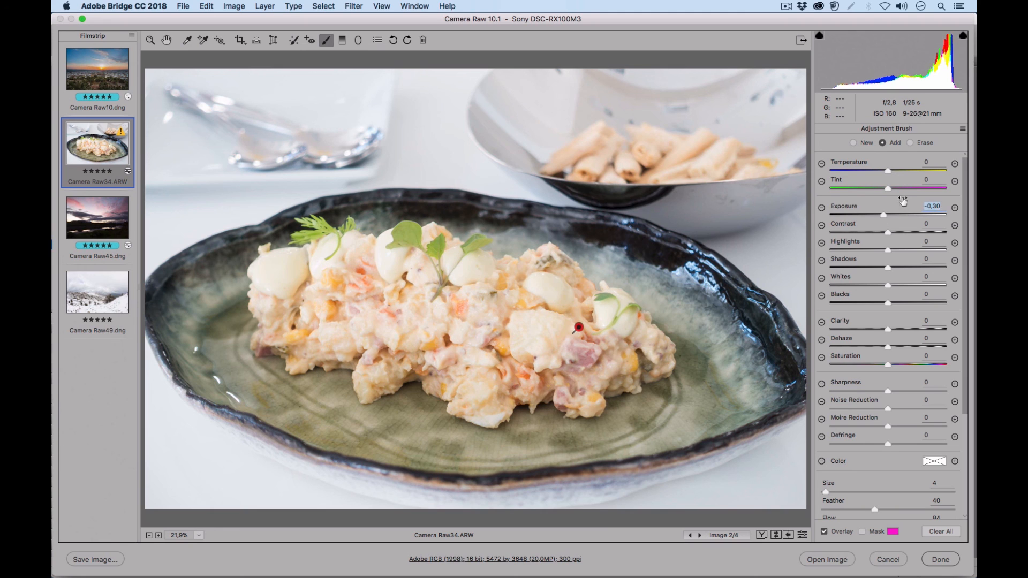
click(878, 169)
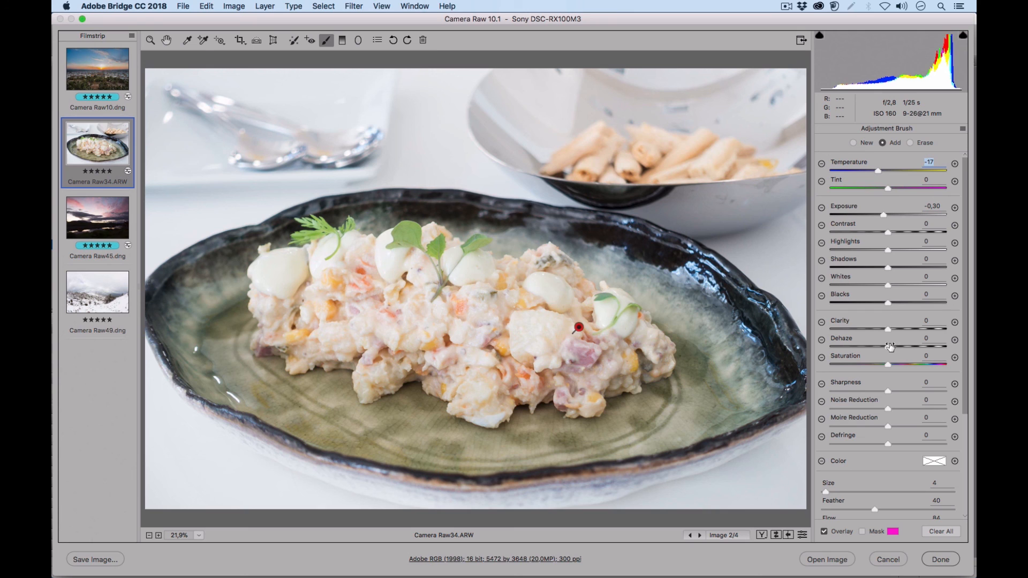
drag(892, 345, 903, 365)
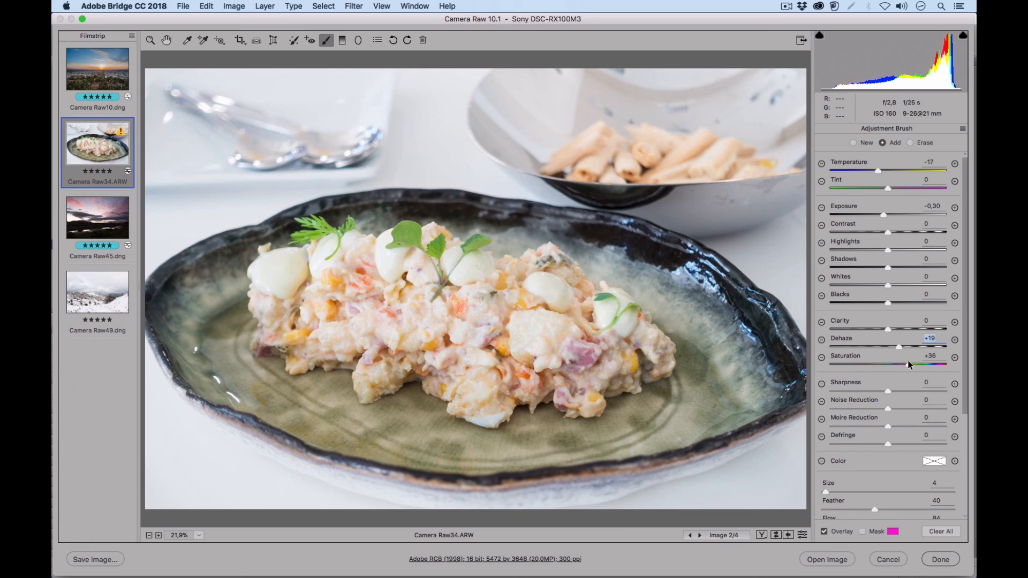
Set the salad adjustment's Shadows to +15, Whites to -14, Highlights to -10 and Blacks to -8
drag(887, 267, 897, 266)
click(878, 284)
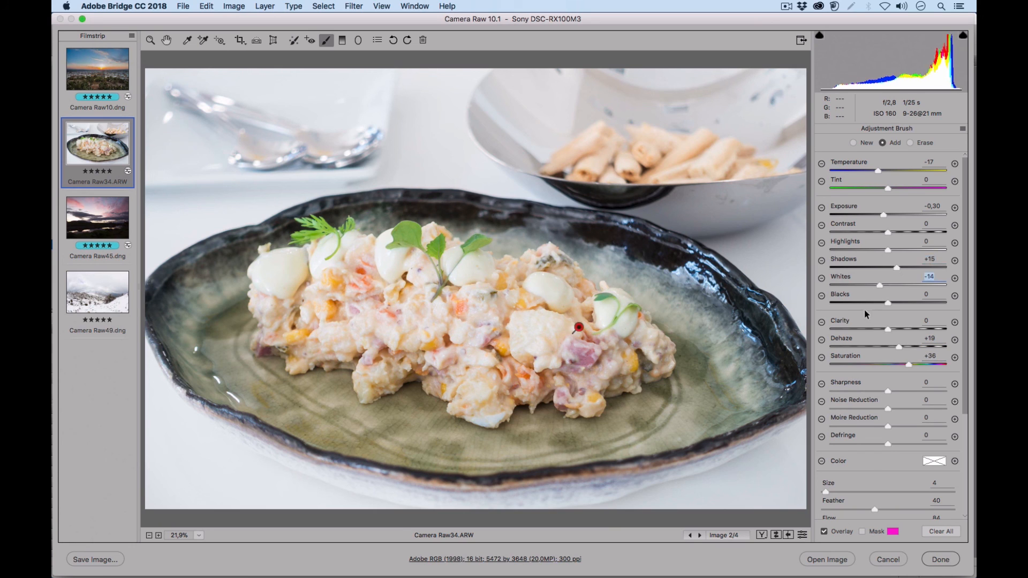
click(881, 248)
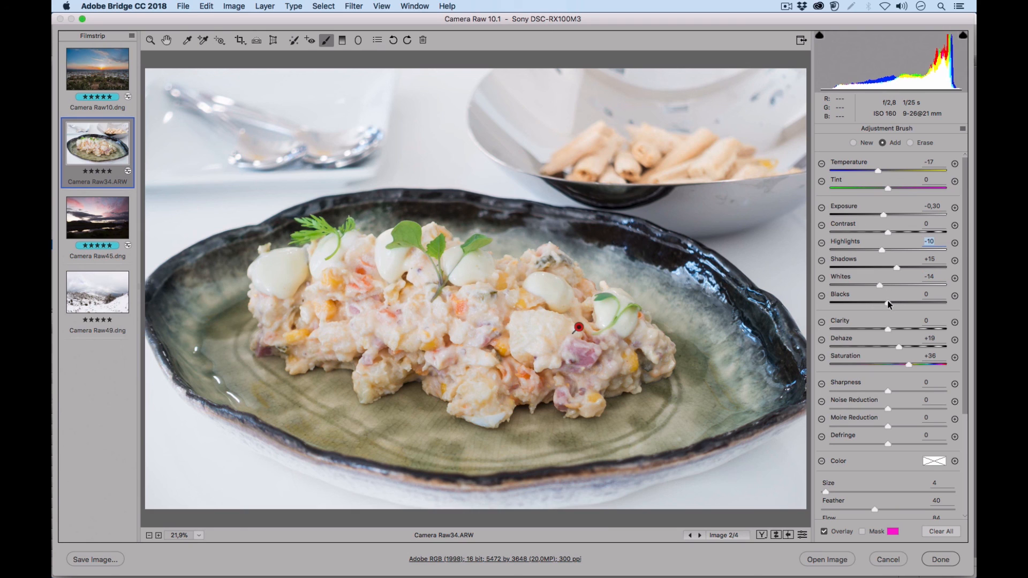
click(882, 301)
Raise the salad adjustment's Saturation to +40 and its Clarity to +14
click(911, 362)
drag(888, 328, 892, 328)
click(896, 328)
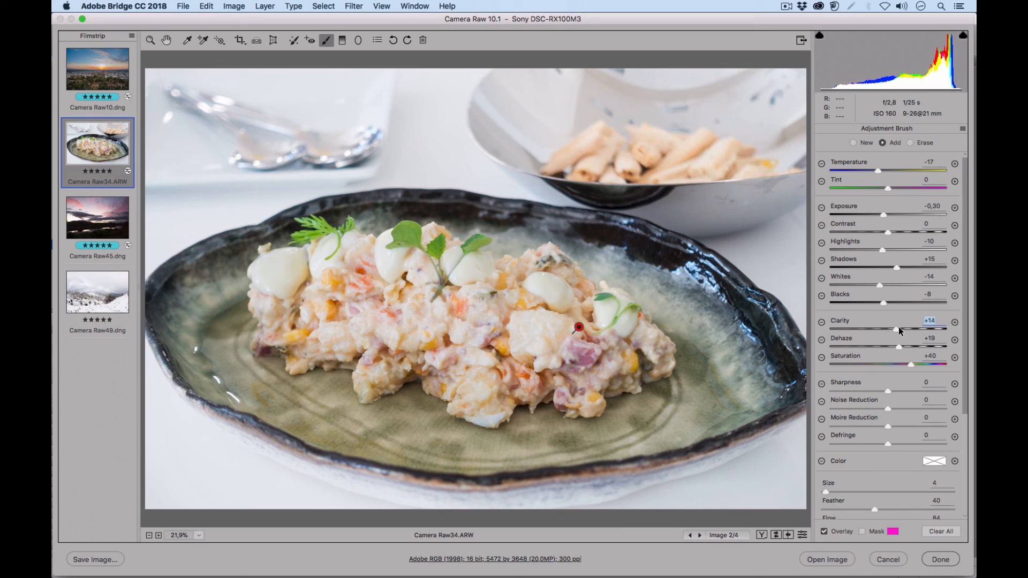
Compare the photo with and without the Adjustment Brush settings, leaving them switched on
click(803, 534)
click(804, 534)
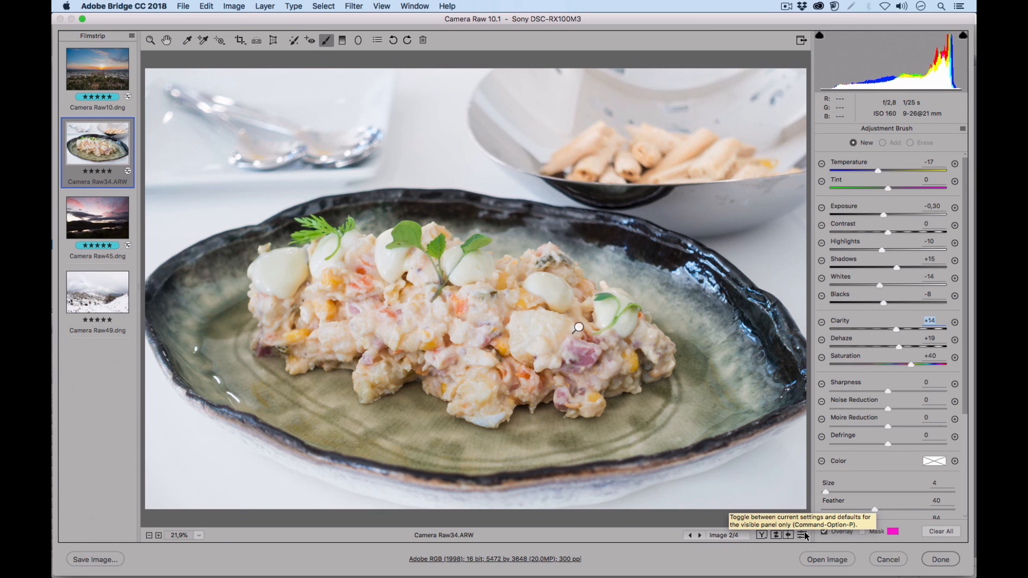
click(804, 534)
click(803, 533)
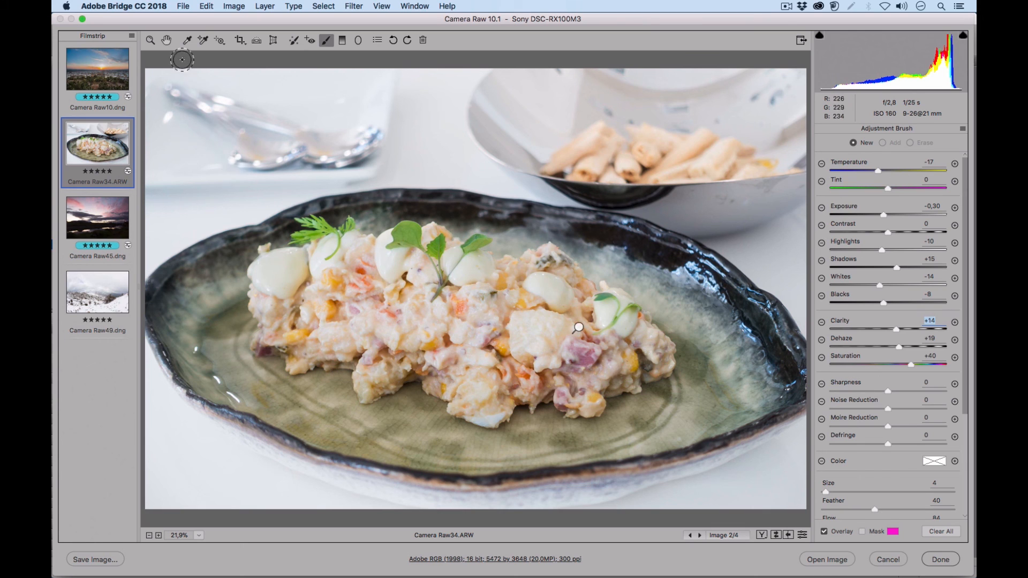
Leave the Adjustment Brush and save the edited photo as a snapshot named "Revelada y Pincel de ajuste"
click(167, 40)
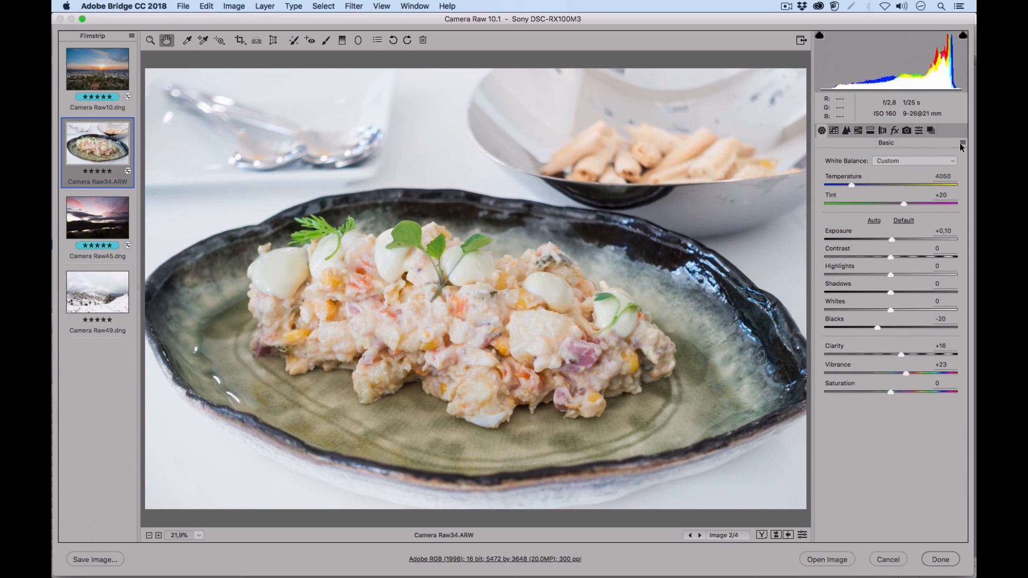
click(931, 130)
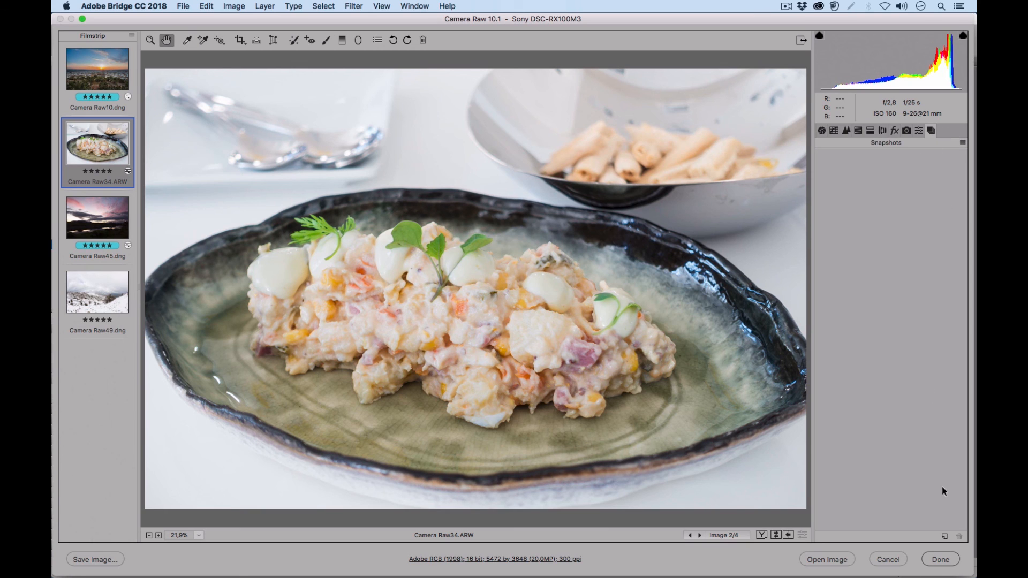
click(945, 537)
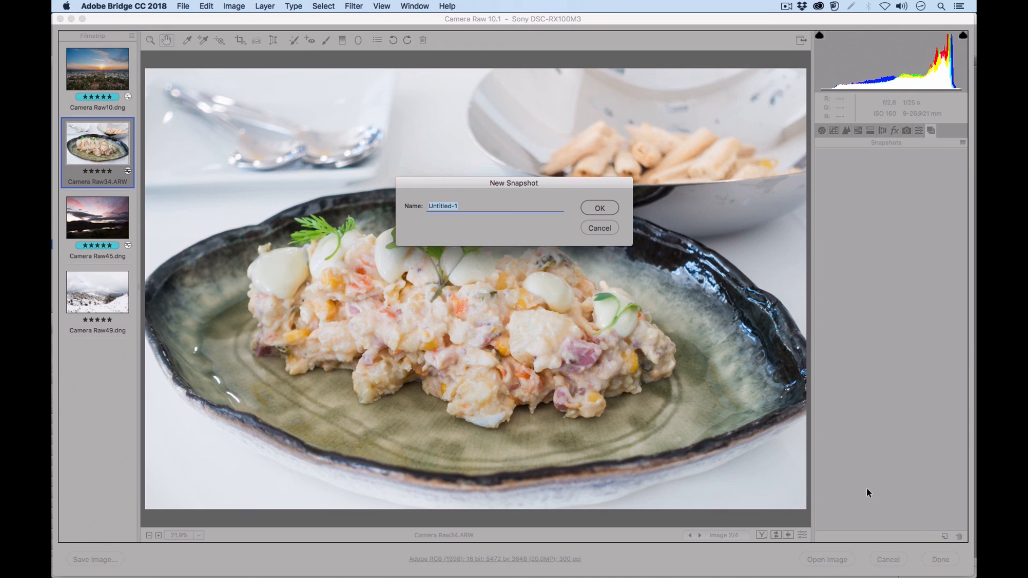
text(Revelada y Pincel de ajuste)
click(611, 206)
Apply the Camera Raw Defaults to the photo and save that state as a snapshot named "Original"
click(962, 142)
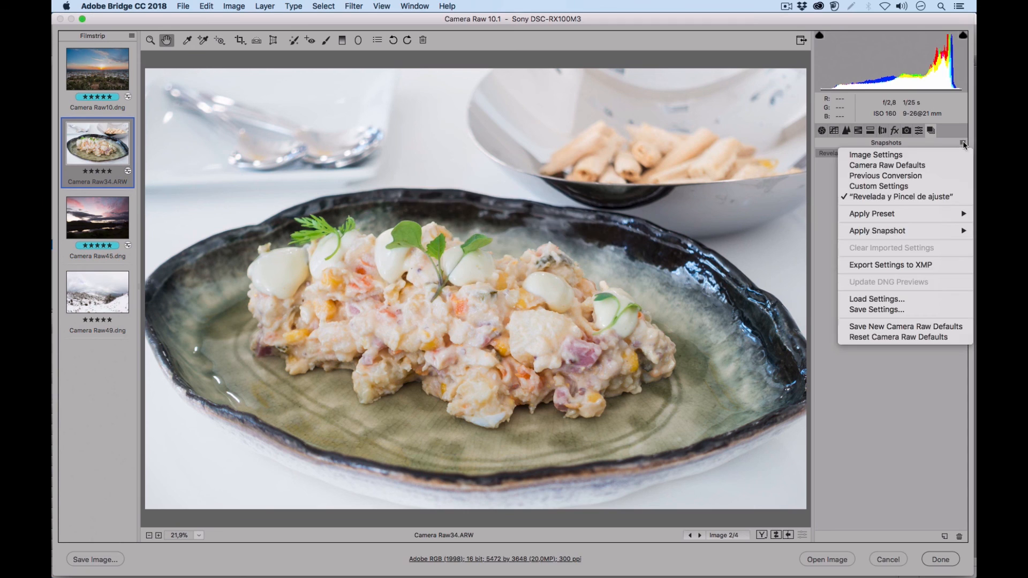
click(943, 165)
click(944, 536)
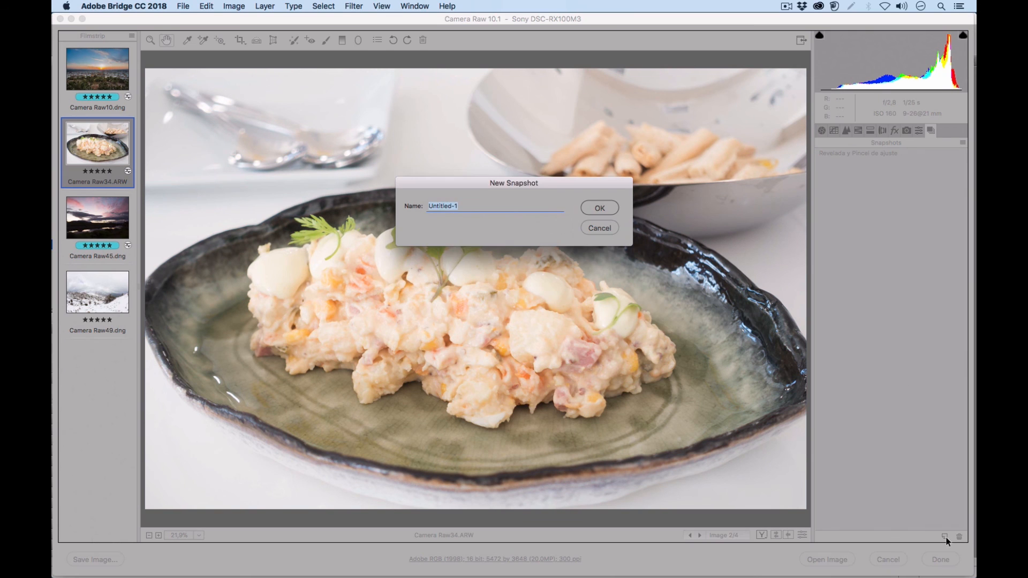
text(Original)
click(613, 207)
Alternate between the "Original" and "Revelada y Pincel de ajuste" snapshots to compare them, ending on the edited one
click(856, 162)
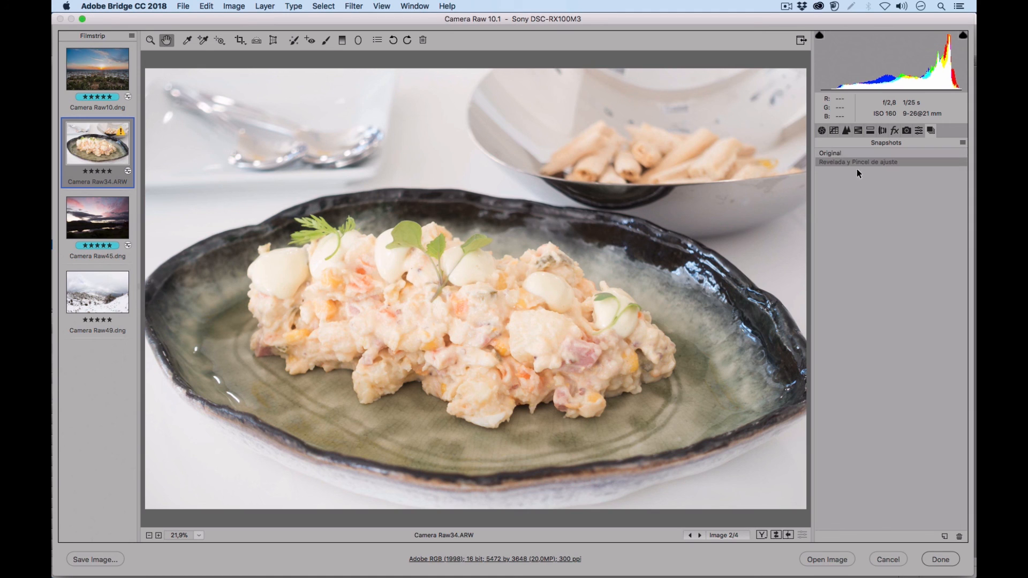
click(844, 152)
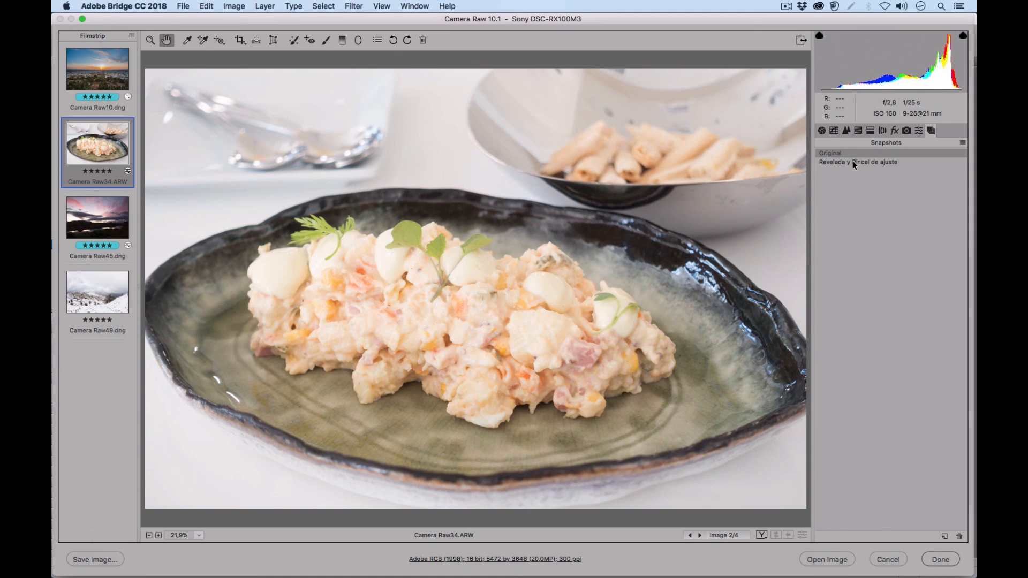
click(851, 162)
click(843, 154)
click(852, 162)
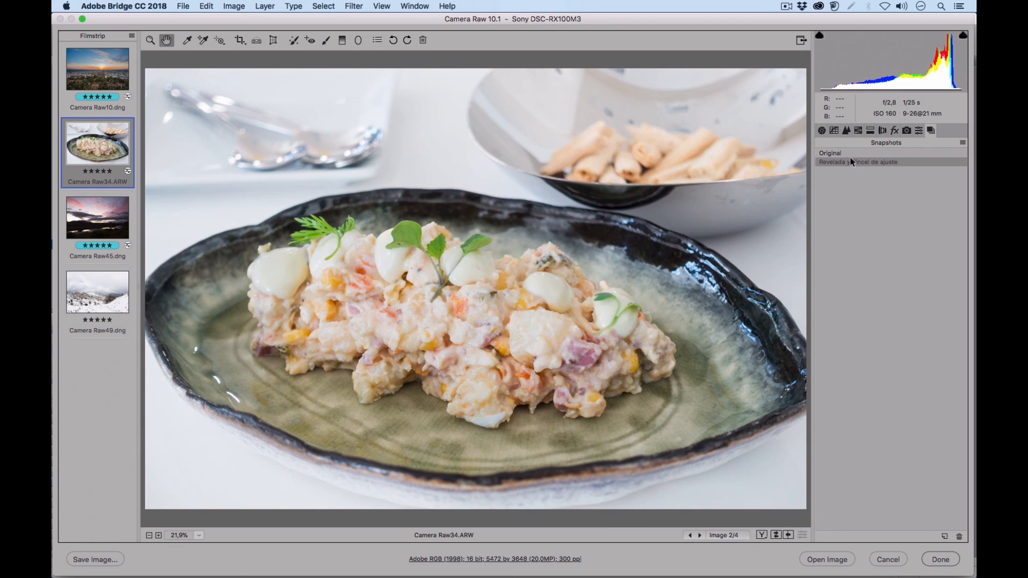
click(843, 153)
click(852, 162)
Review the photo's Tone Curve, Detail, Split Toning, Lens Corrections and Effects settings, and return to the Basic settings
click(833, 130)
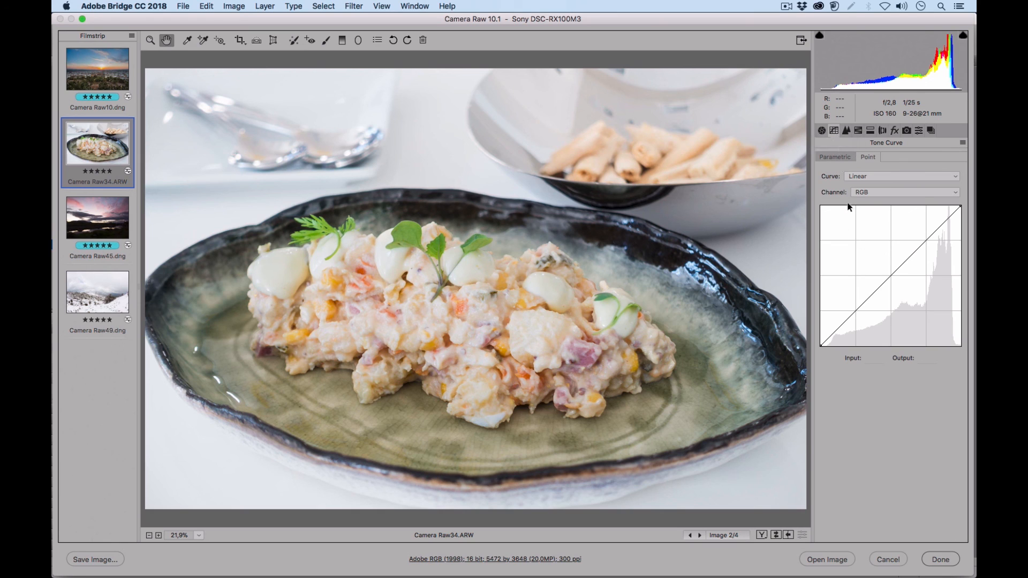
click(846, 131)
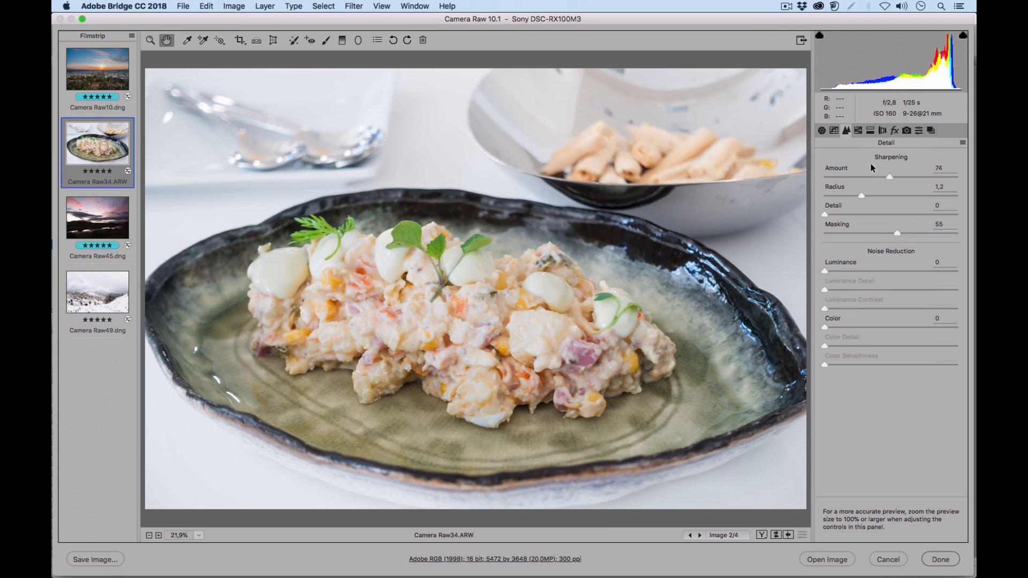
click(870, 131)
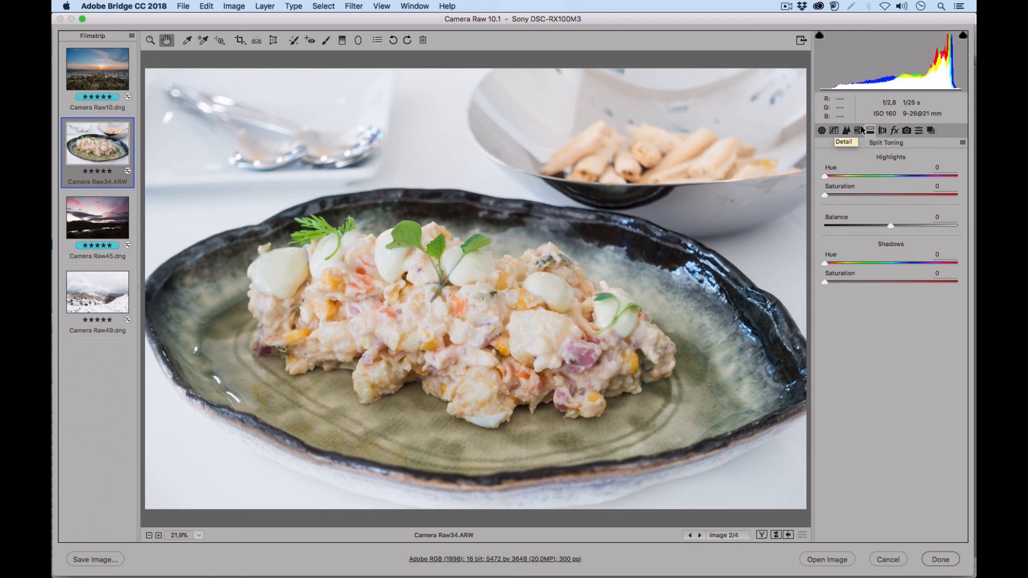
click(882, 130)
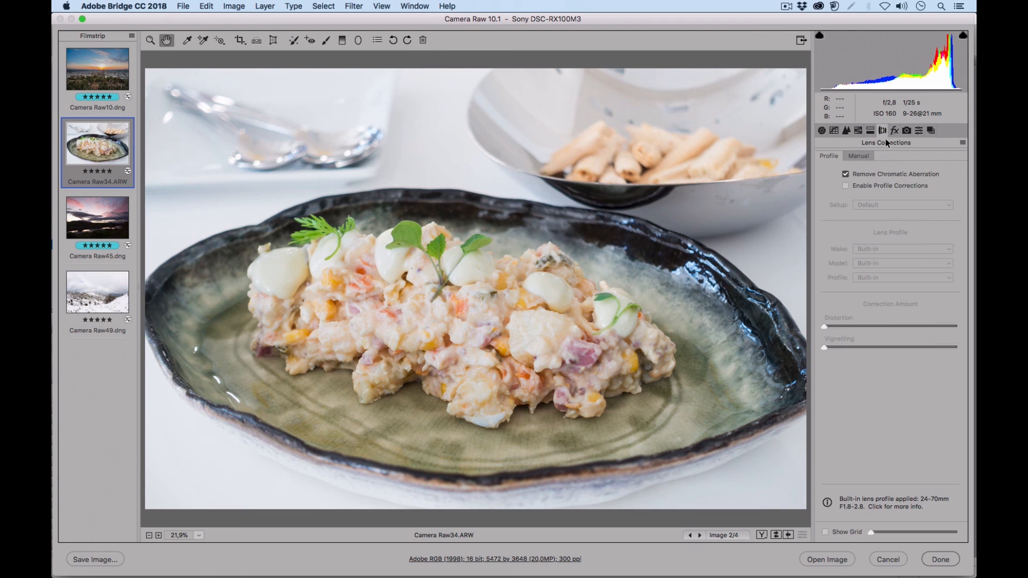
click(893, 131)
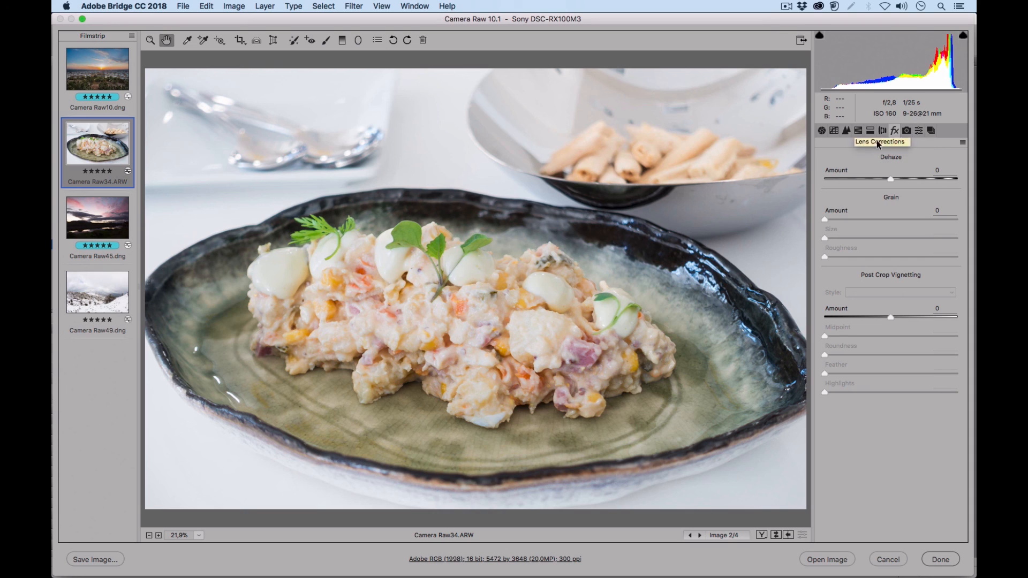
click(821, 131)
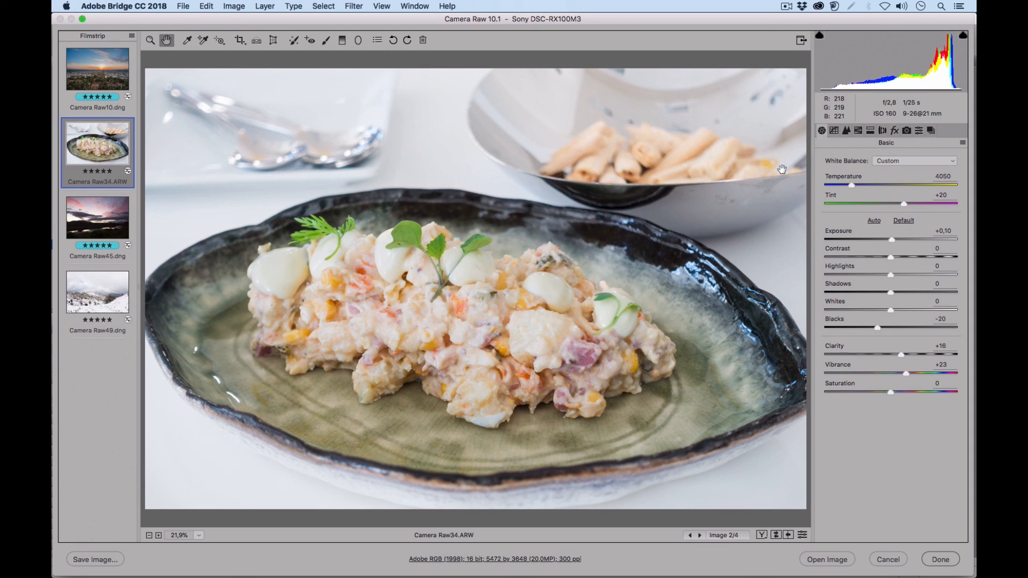